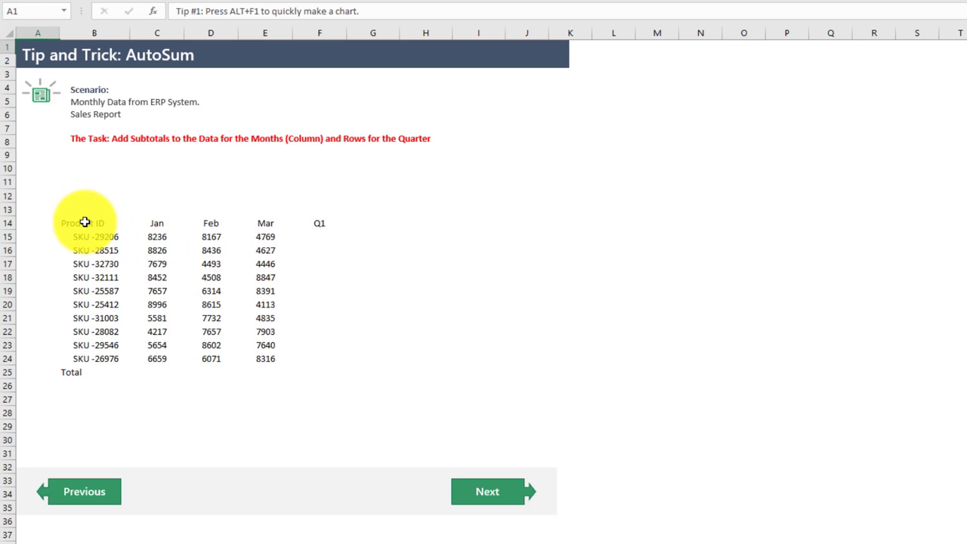
{"action": "left_click_drag", "start_coordinate": [83, 222], "coordinate": [95, 361]}
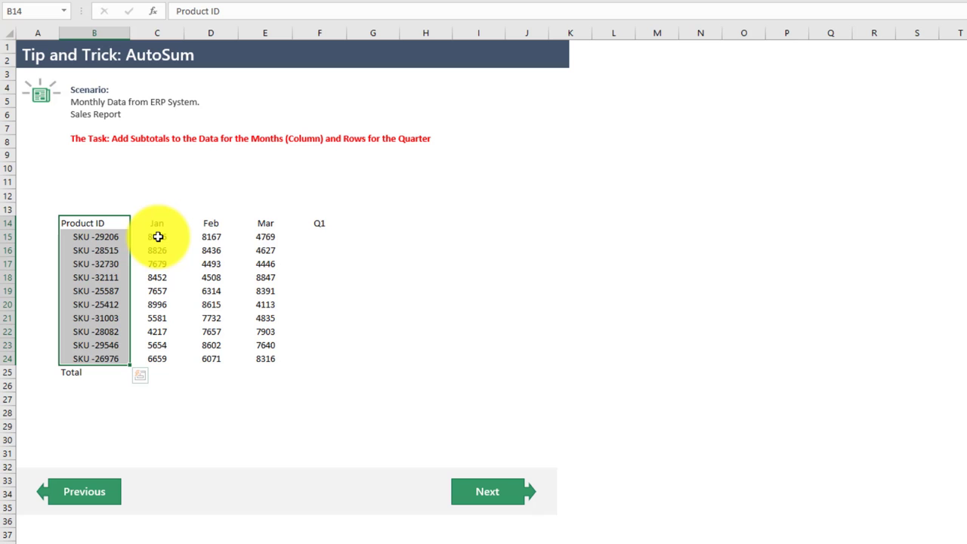
{"action": "left_click_drag", "start_coordinate": [158, 236], "coordinate": [257, 239]}
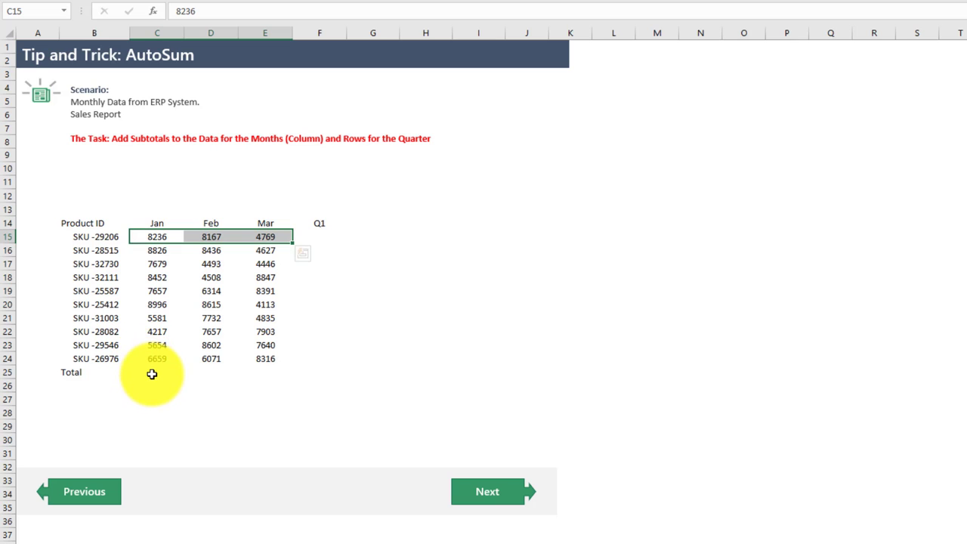
{"action": "left_click", "coordinate": [155, 374]}
{"action": "left_click", "coordinate": [202, 371]}
{"action": "left_click", "coordinate": [264, 371]}
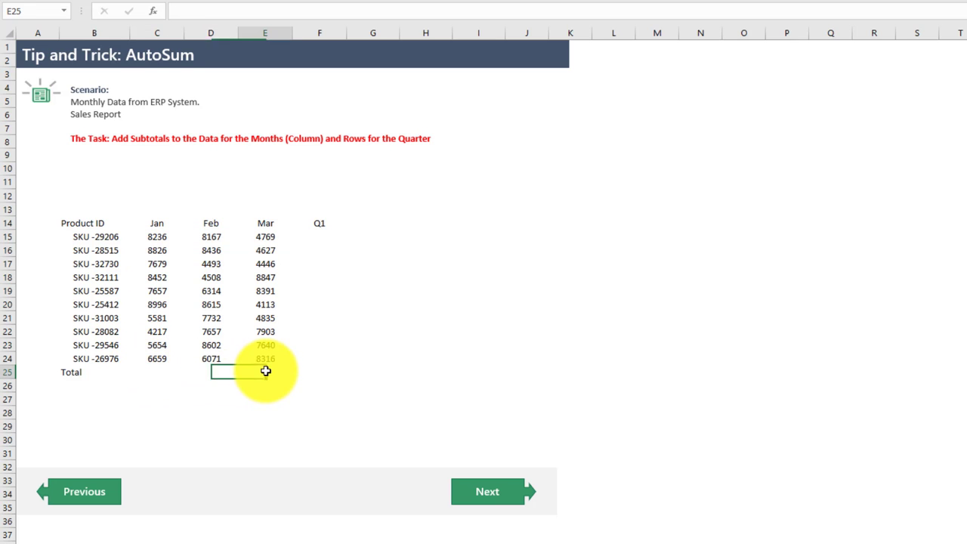
{"action": "left_click", "coordinate": [159, 372]}
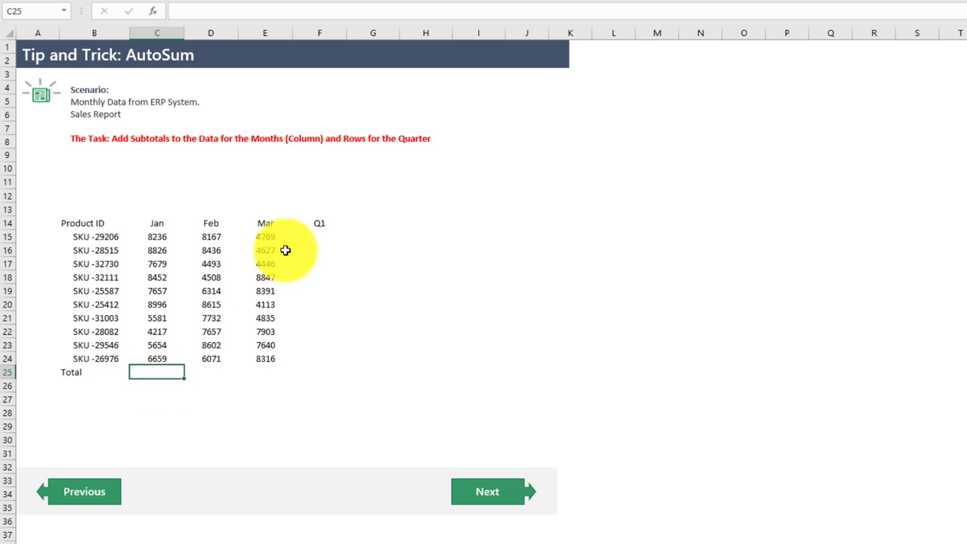
Enter a SUM formula in F15 that adds the first product's January to March sales, C15:E15.
{"action": "left_click", "coordinate": [317, 236]}
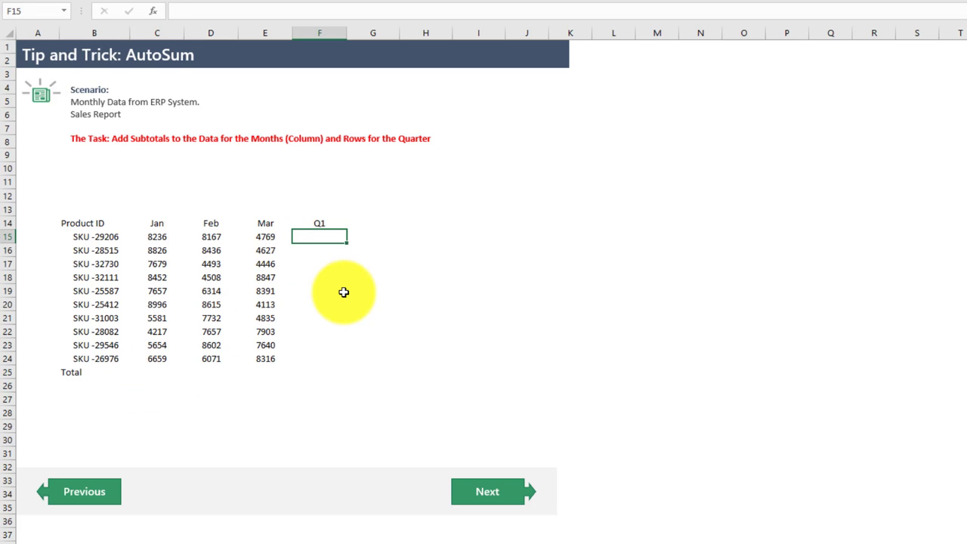
{"action": "type", "text": "=sum("}
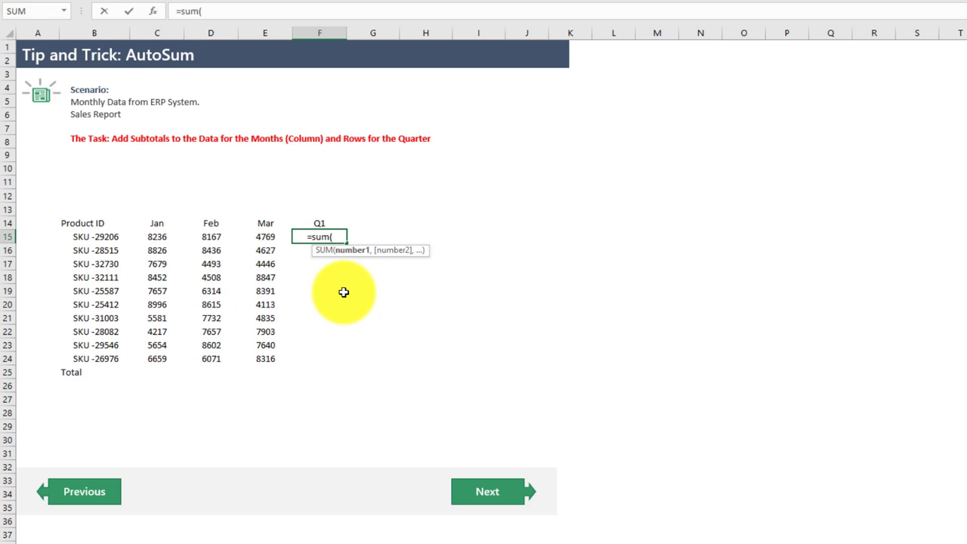
{"action": "key", "text": "Left"}
{"action": "key", "text": "shift+Left"}
{"action": "key", "text": "shift+Left"}
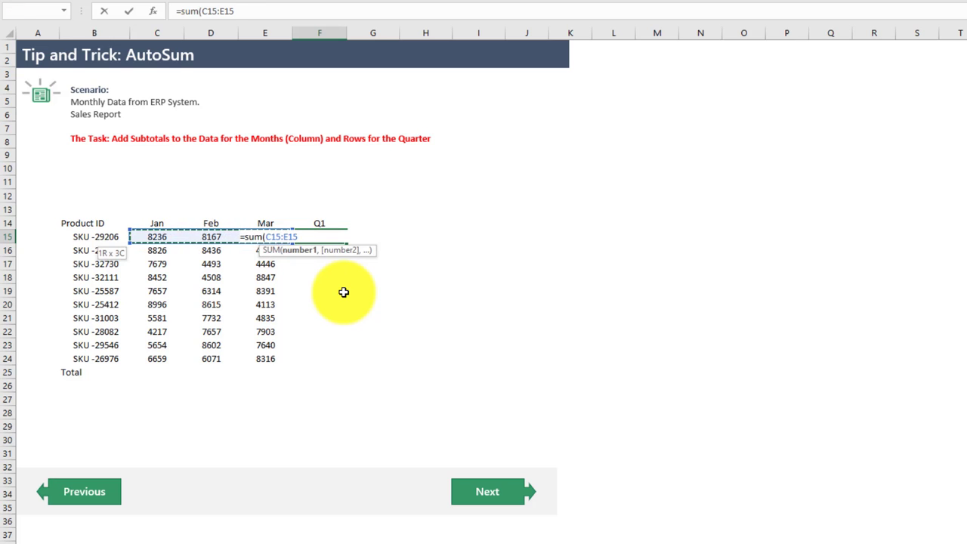
{"action": "key", "text": "Return"}
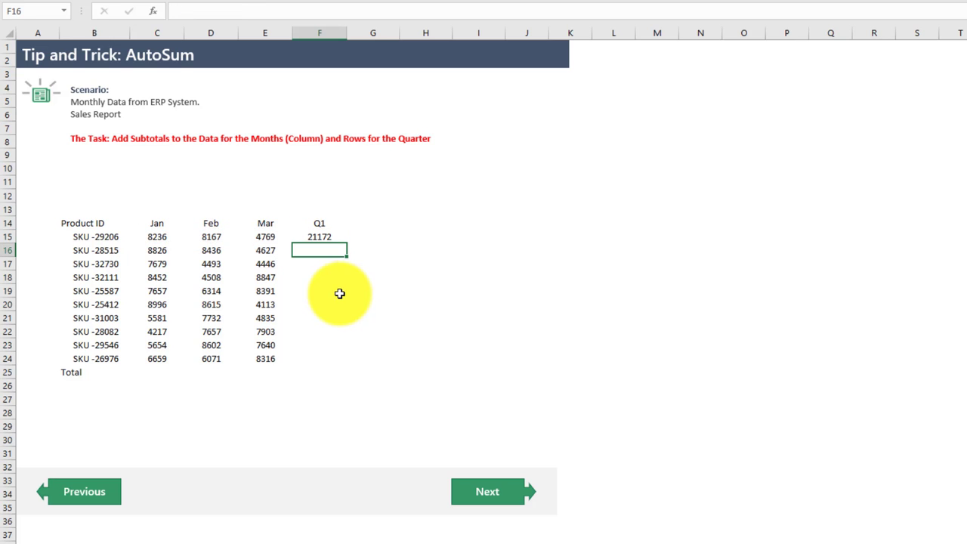
Fill the Q1 sum formula from F15 down through the Total row, to F25.
{"action": "left_click", "coordinate": [323, 238]}
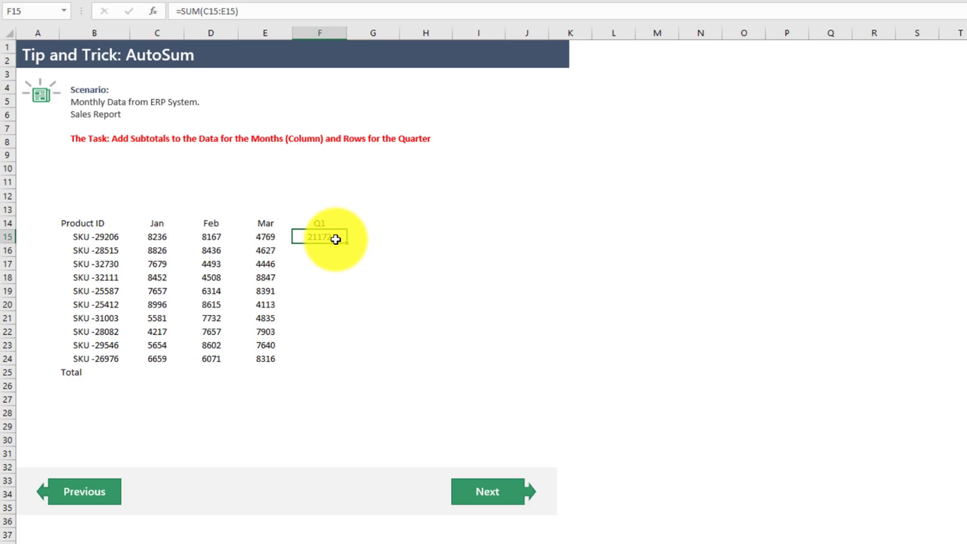
{"action": "key", "text": "ctrl+c"}
{"action": "left_click_drag", "start_coordinate": [325, 251], "coordinate": [330, 359]}
{"action": "left_click", "coordinate": [337, 239]}
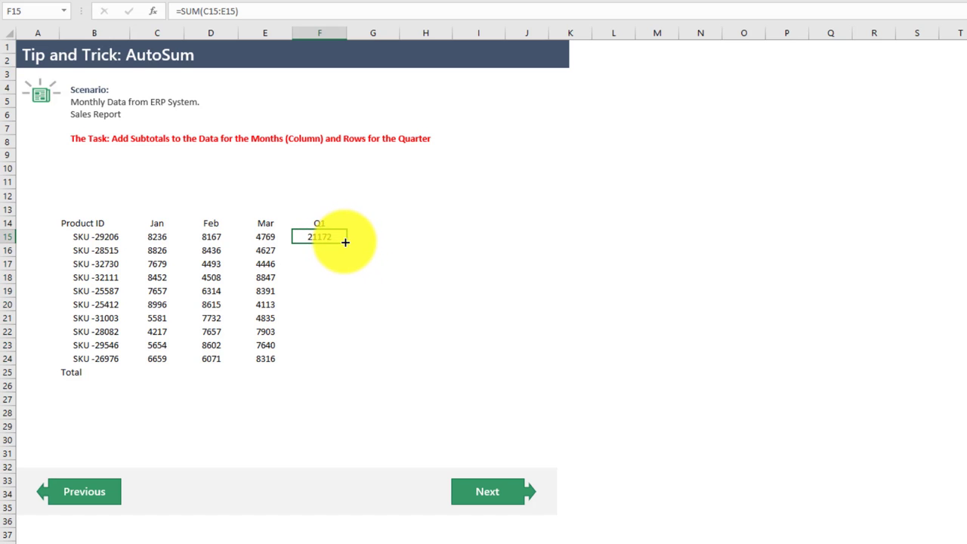
{"action": "double_click", "coordinate": [346, 242]}
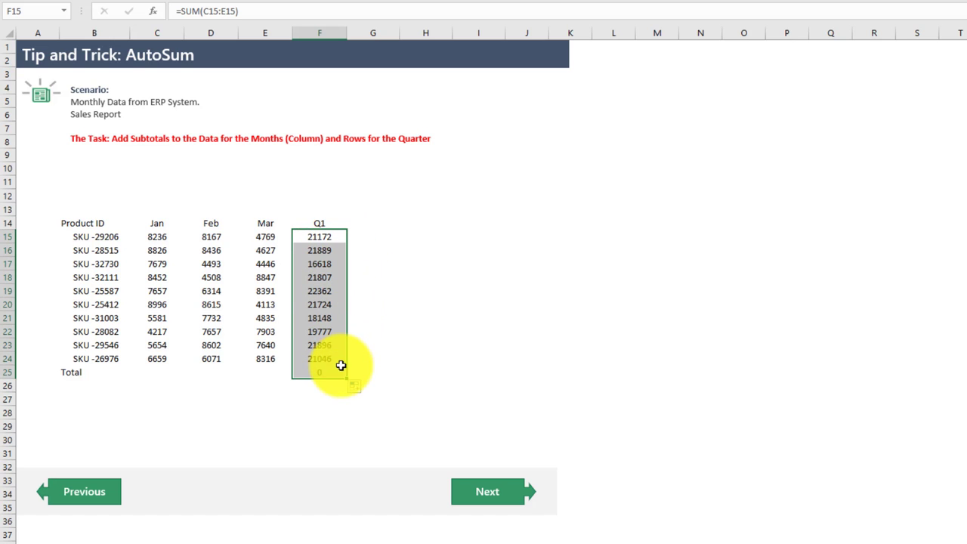
Enter a SUM formula in the January Total cell, C25, that adds C15:C24.
{"action": "left_click", "coordinate": [158, 371]}
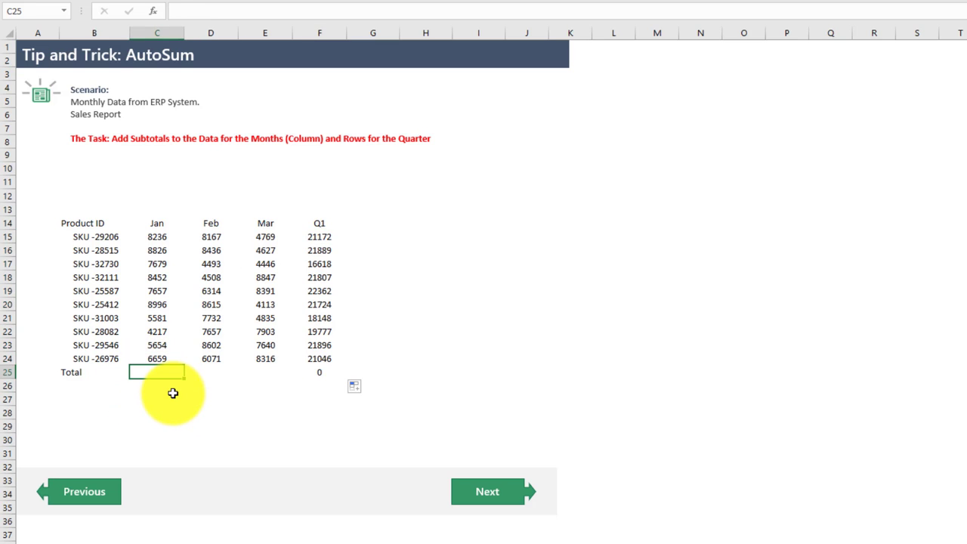
{"action": "type", "text": "=sum("}
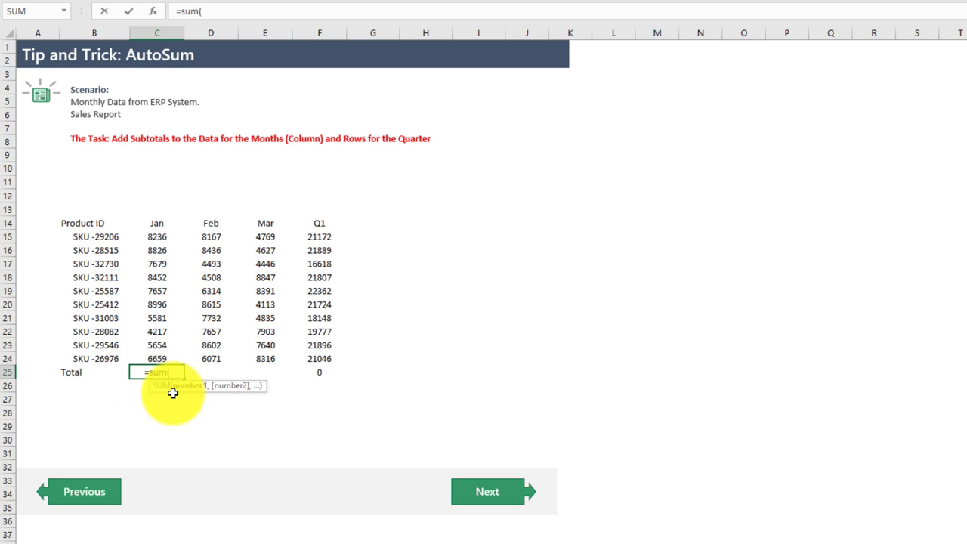
{"action": "key", "text": "Up"}
{"action": "key", "text": "shift+Up"}
{"action": "key", "text": "shift+Up"}
{"action": "key", "text": "shift+Up"}
{"action": "key", "text": "shift+Up"}
{"action": "key", "text": "shift+Up"}
{"action": "key", "text": "shift+Up"}
{"action": "key", "text": "shift+Up"}
{"action": "key", "text": "shift+Up"}
{"action": "key", "text": "shift+Up"}
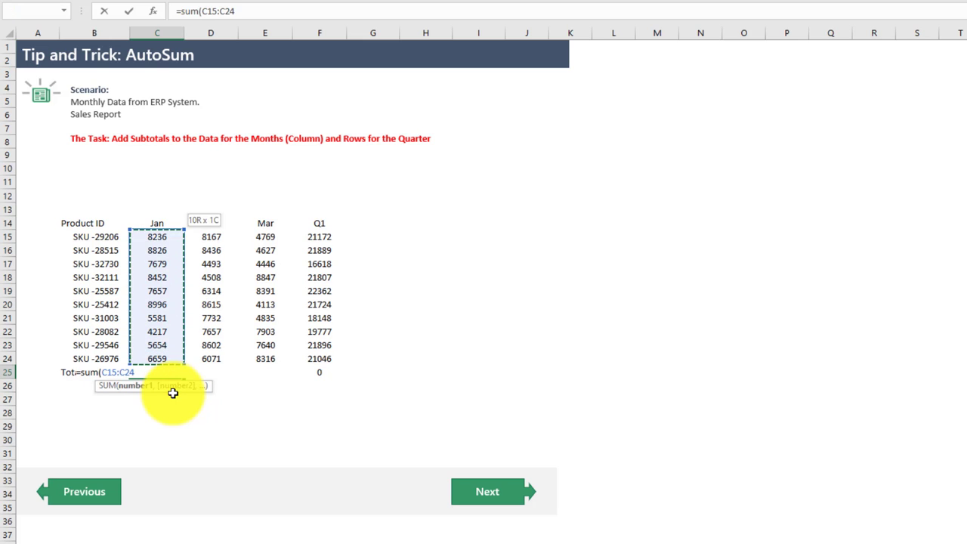
{"action": "key", "text": "Return"}
Fill the January total formula from C25 across the Total row to F25.
{"action": "key", "text": "Up"}
{"action": "key", "text": "shift+Right"}
{"action": "key", "text": "shift+Right"}
{"action": "key", "text": "shift+Right"}
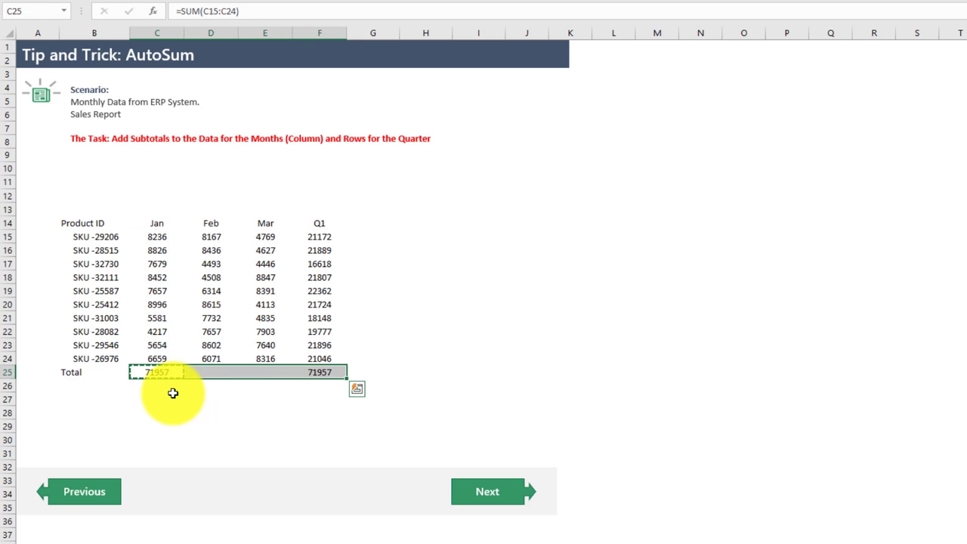
{"action": "key", "text": "ctrl+r"}
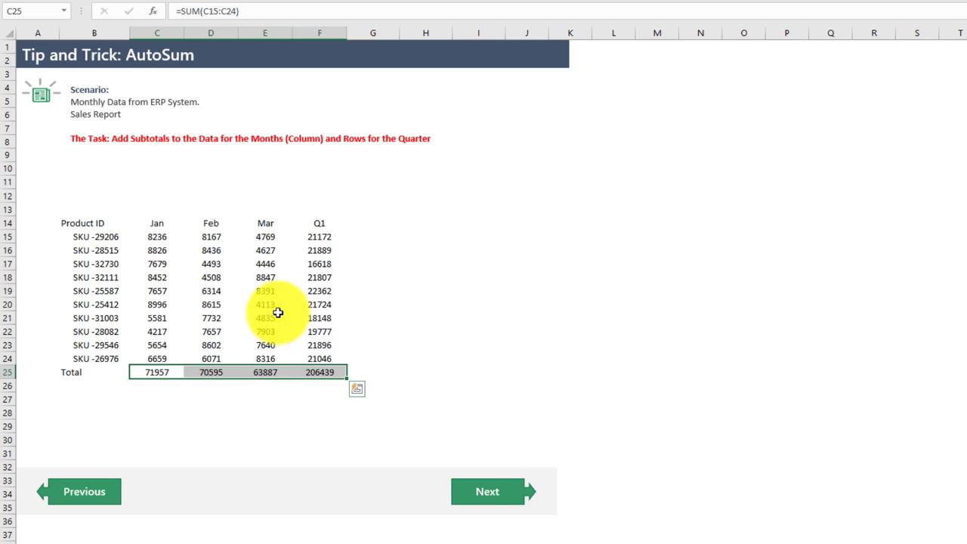
Clear the Q1 sums in F15:F25 and the monthly totals in C25:E25.
{"action": "left_click_drag", "start_coordinate": [319, 241], "coordinate": [317, 375]}
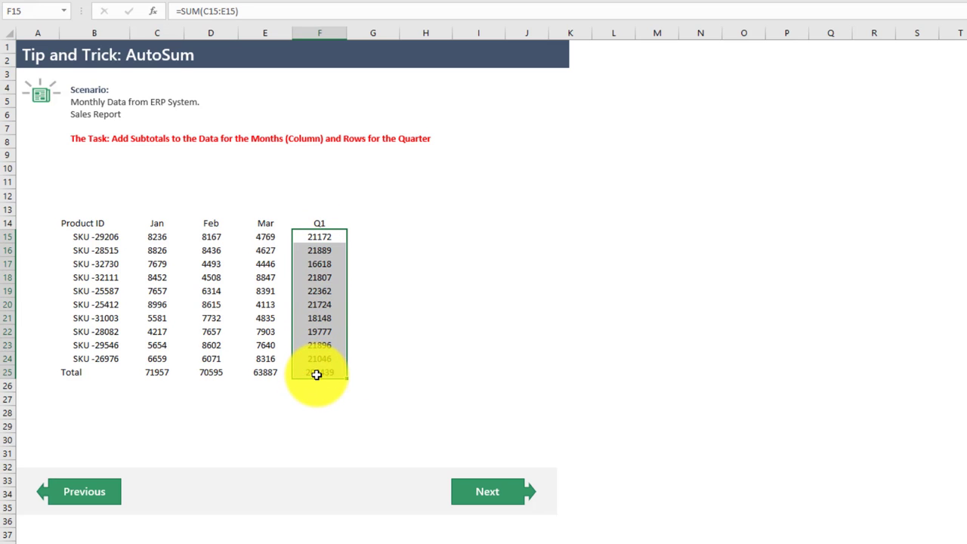
{"action": "key", "text": "Delete"}
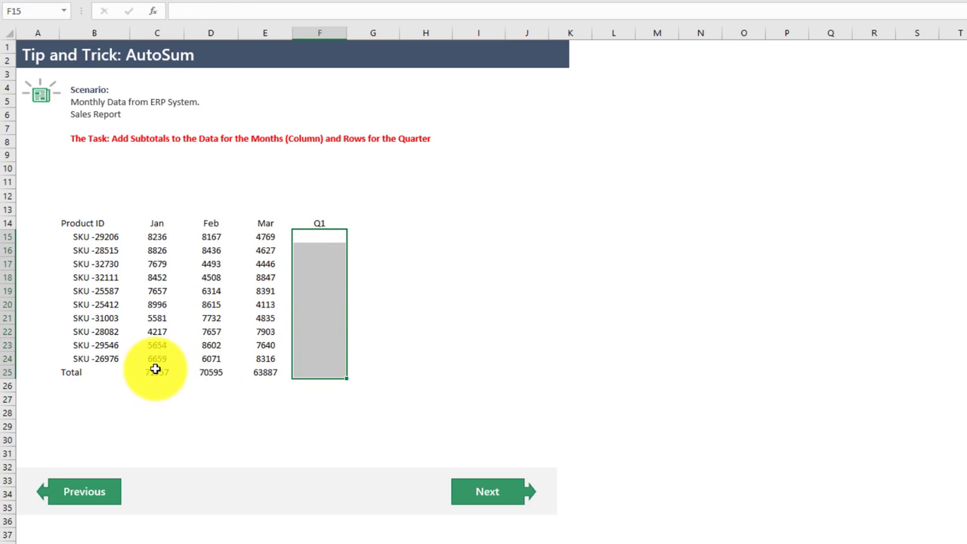
{"action": "left_click_drag", "start_coordinate": [156, 370], "coordinate": [253, 380]}
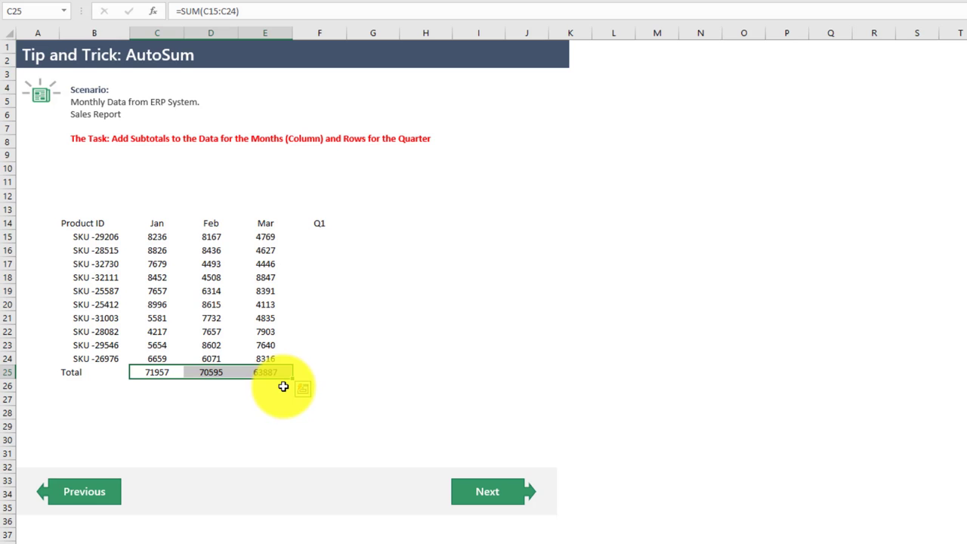
{"action": "key", "text": "Delete"}
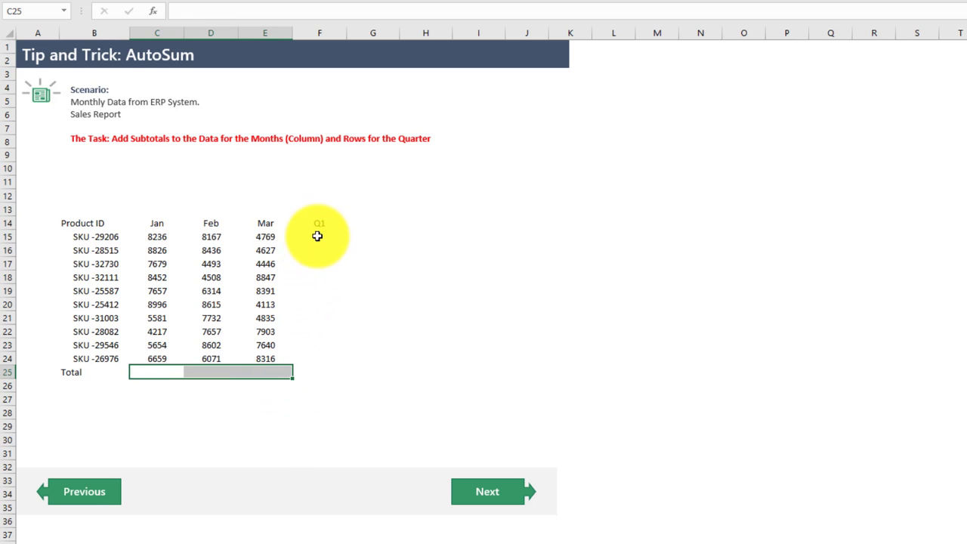
Use AutoSum in F15 to total the first product's January to March sales, C15:E15.
{"action": "left_click", "coordinate": [318, 235]}
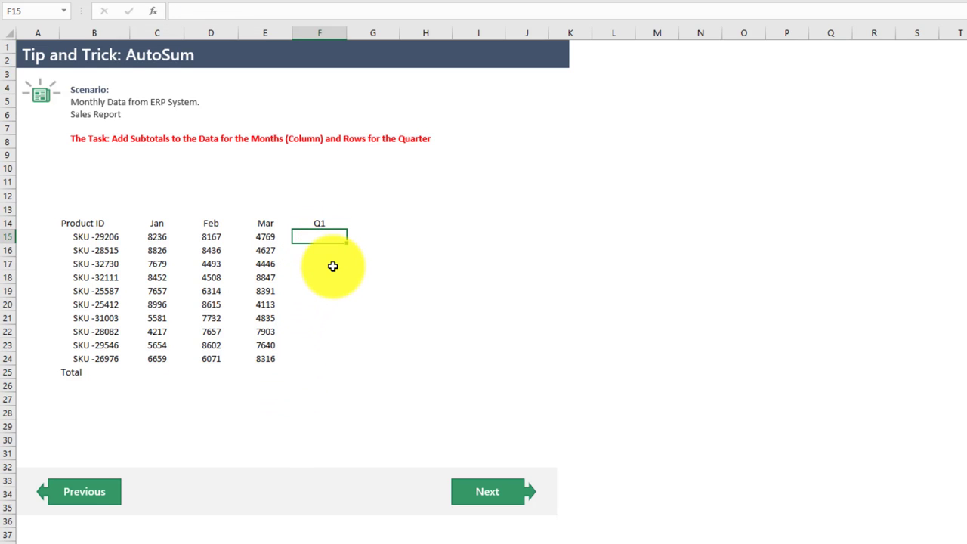
{"action": "key", "text": "alt+equal"}
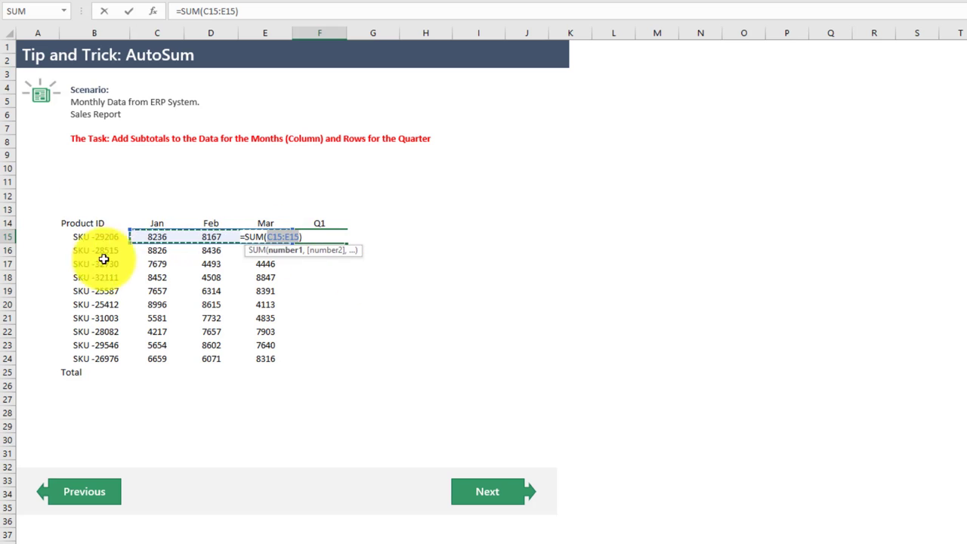
{"action": "key", "text": "Return"}
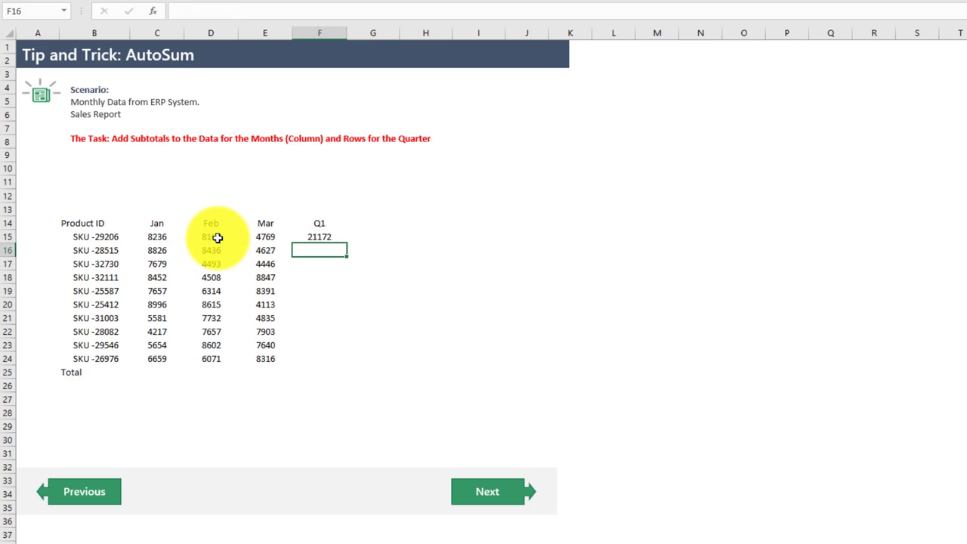
Copy the AutoSum formula in F15 down the Q1 column to F25.
{"action": "key", "text": "Up"}
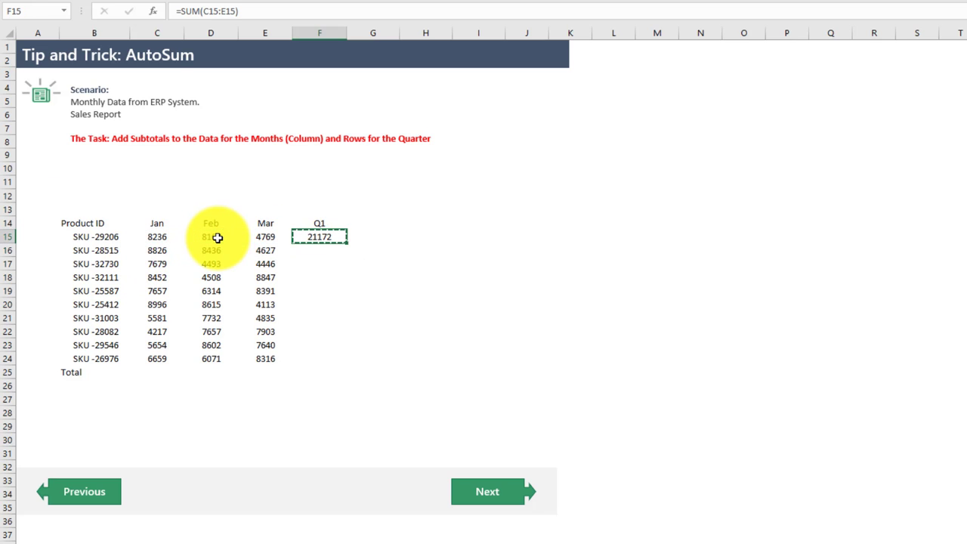
{"action": "key", "text": "shift+Down"}
{"action": "key", "text": "shift+Down"}
{"action": "key", "text": "shift+Down"}
{"action": "key", "text": "shift+Down"}
{"action": "key", "text": "shift+Down"}
{"action": "key", "text": "shift+Down"}
{"action": "key", "text": "shift+Down"}
{"action": "key", "text": "shift+Down"}
{"action": "key", "text": "shift+Down"}
{"action": "key", "text": "shift+Down"}
{"action": "key", "text": "Return"}
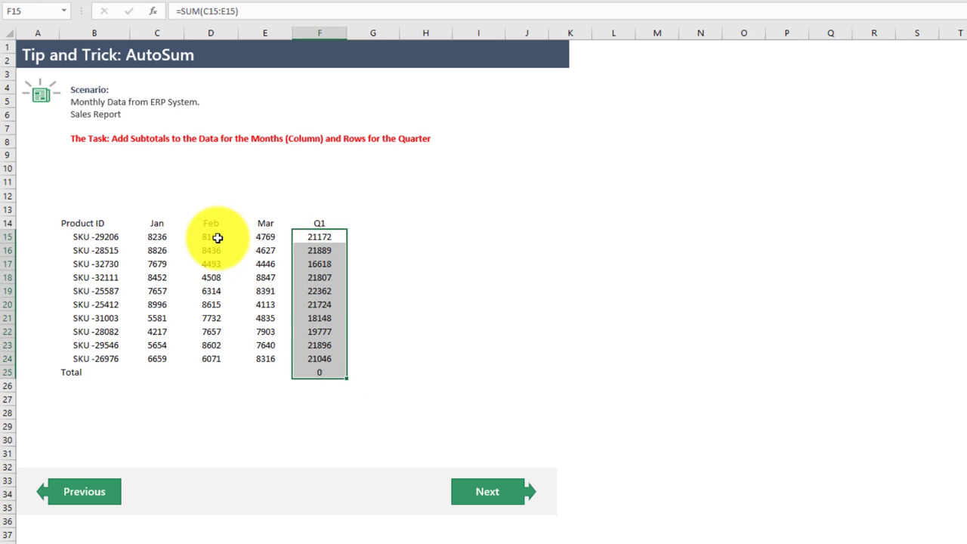
Use AutoSum in C25 to total the January sales in C15:C24.
{"action": "key", "text": "Down"}
{"action": "key", "text": "Down"}
{"action": "key", "text": "Left"}
{"action": "key", "text": "Left"}
{"action": "key", "text": "Down"}
{"action": "key", "text": "Down"}
{"action": "key", "text": "Down"}
{"action": "key", "text": "Down"}
{"action": "key", "text": "Down"}
{"action": "key", "text": "Down"}
{"action": "key", "text": "Down"}
{"action": "key", "text": "Left"}
{"action": "key", "text": "Down"}
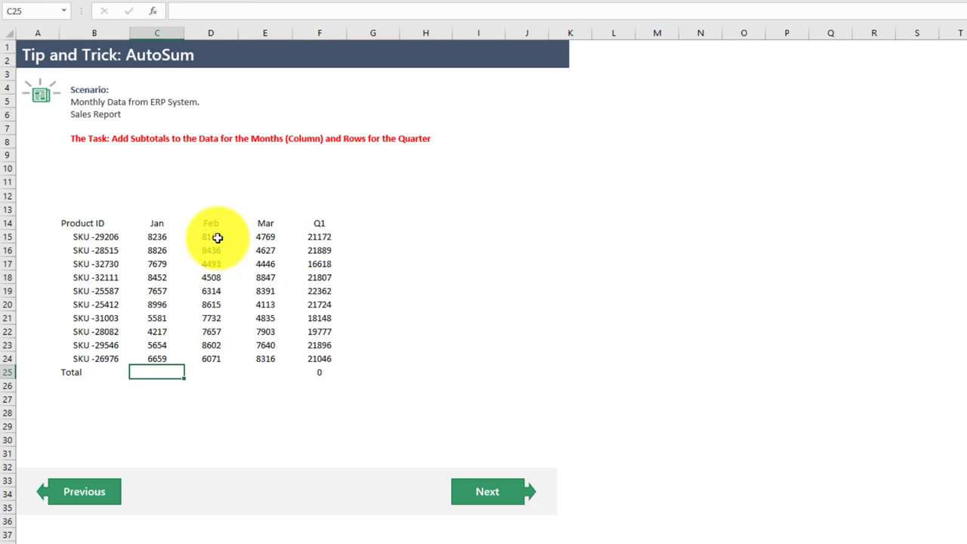
{"action": "key", "text": "alt+equal"}
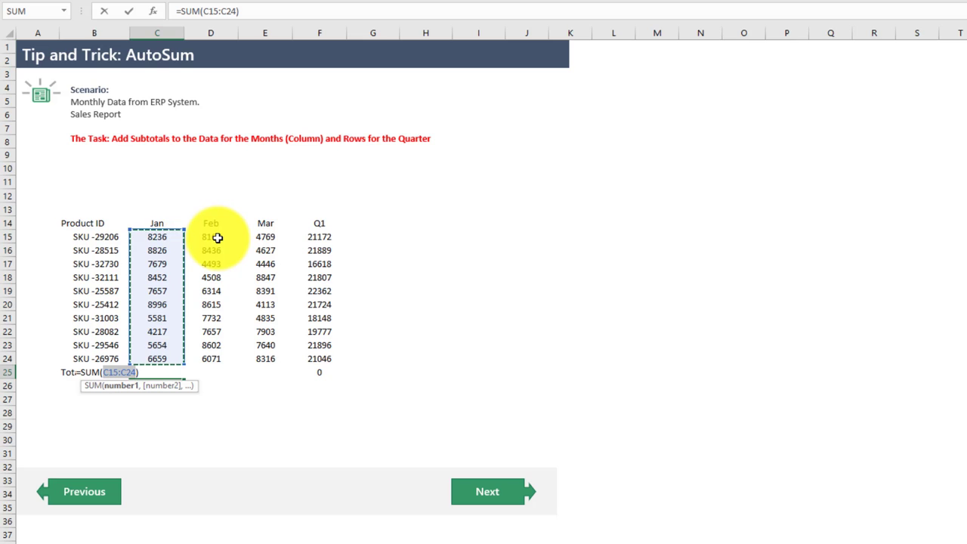
{"action": "key", "text": "Return"}
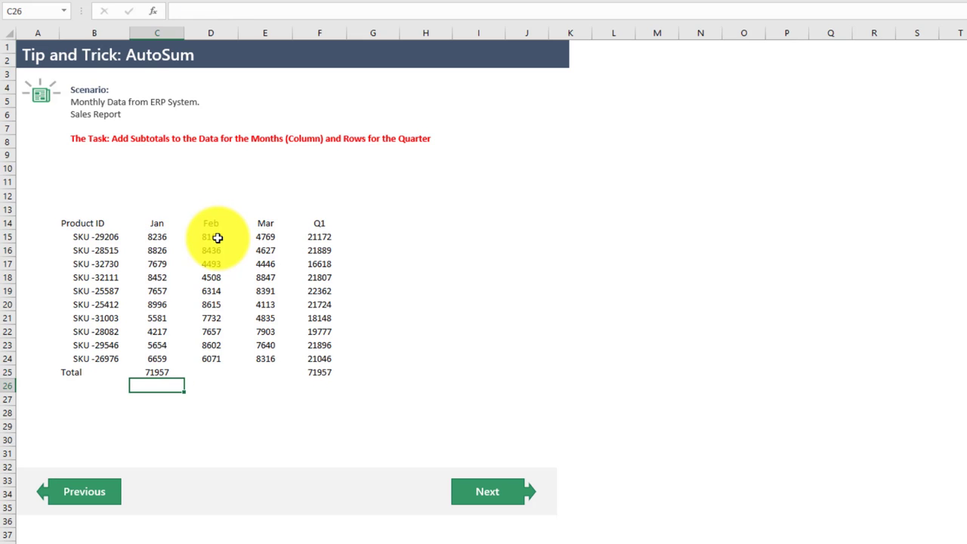
Copy the January total formula in C25 across the Total row to F25.
{"action": "key", "text": "Up"}
{"action": "key", "text": "shift+Right"}
{"action": "key", "text": "shift+Right"}
{"action": "key", "text": "shift+Right"}
{"action": "key", "text": "ctrl+v"}
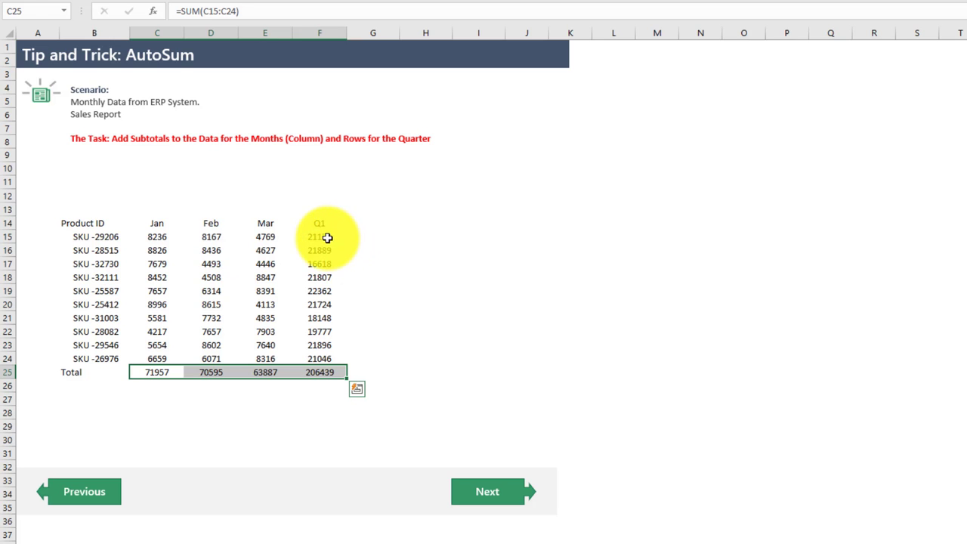
Clear the Q1 column results in F15:F25 and the Total row results in C25:E25.
{"action": "left_click_drag", "start_coordinate": [340, 237], "coordinate": [302, 384]}
{"action": "key", "text": "Delete"}
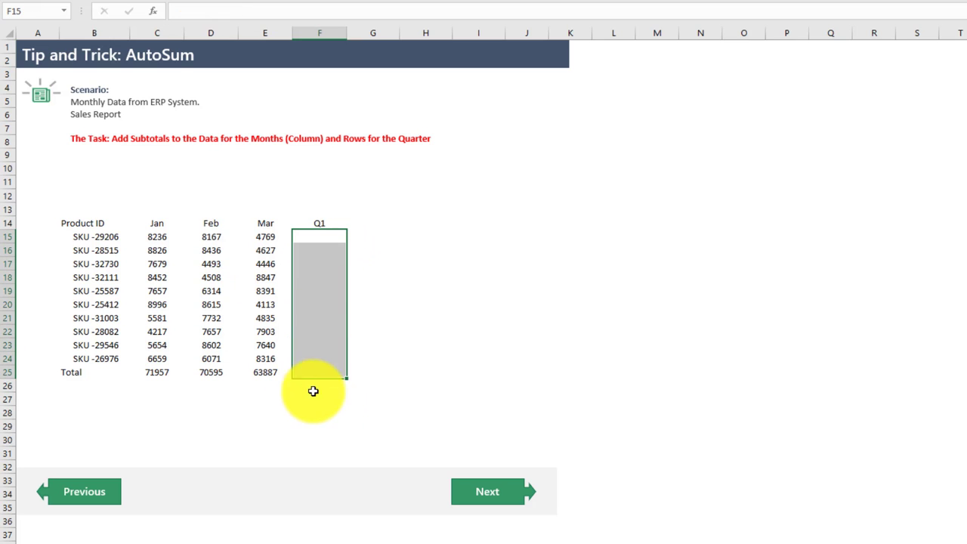
{"action": "left_click", "coordinate": [145, 369]}
{"action": "left_click_drag", "start_coordinate": [145, 369], "coordinate": [270, 371]}
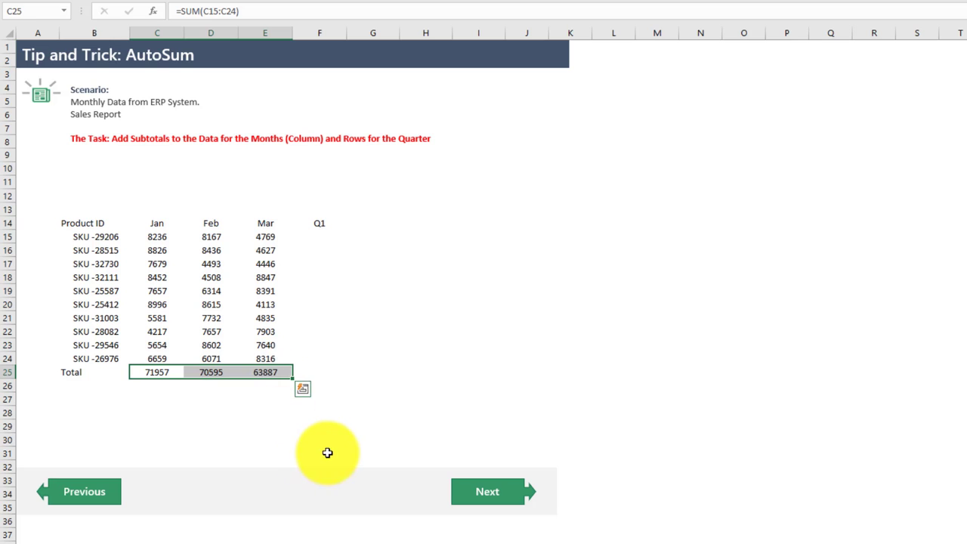
{"action": "key", "text": "Delete"}
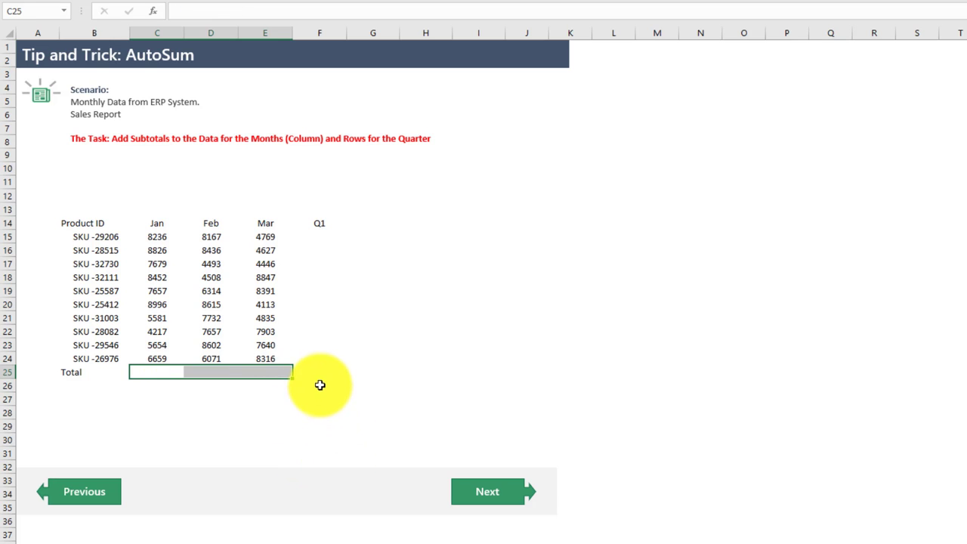
Select C15:F25, including the empty Total row and Q1 column, and AutoSum all totals at once.
{"action": "left_click", "coordinate": [314, 375]}
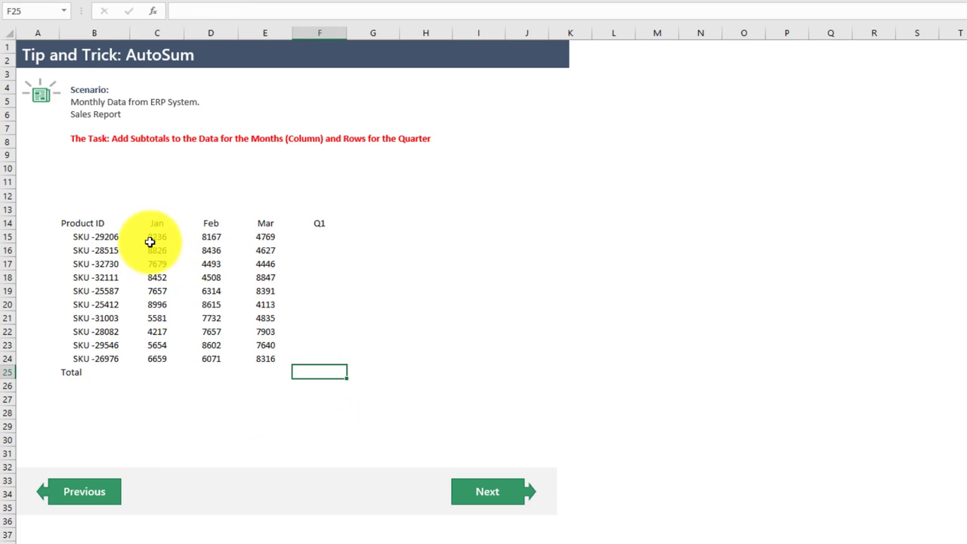
{"action": "left_click_drag", "start_coordinate": [150, 237], "coordinate": [261, 358]}
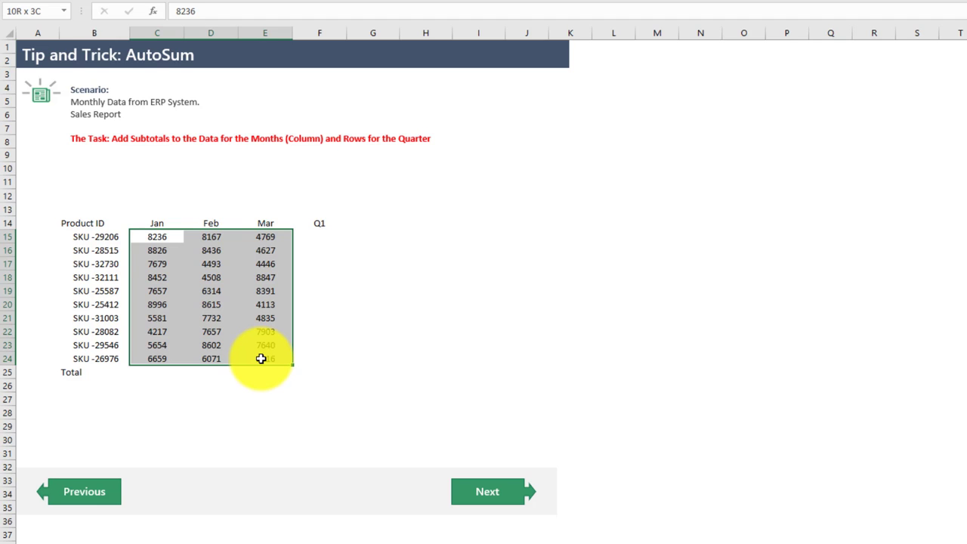
{"action": "left_click_drag", "start_coordinate": [263, 359], "coordinate": [305, 363]}
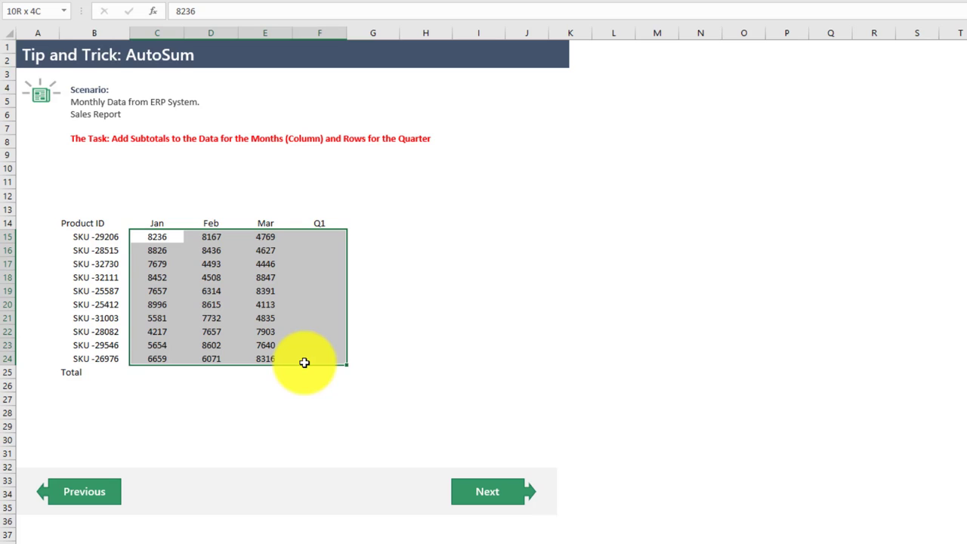
{"action": "left_click_drag", "start_coordinate": [304, 363], "coordinate": [305, 369]}
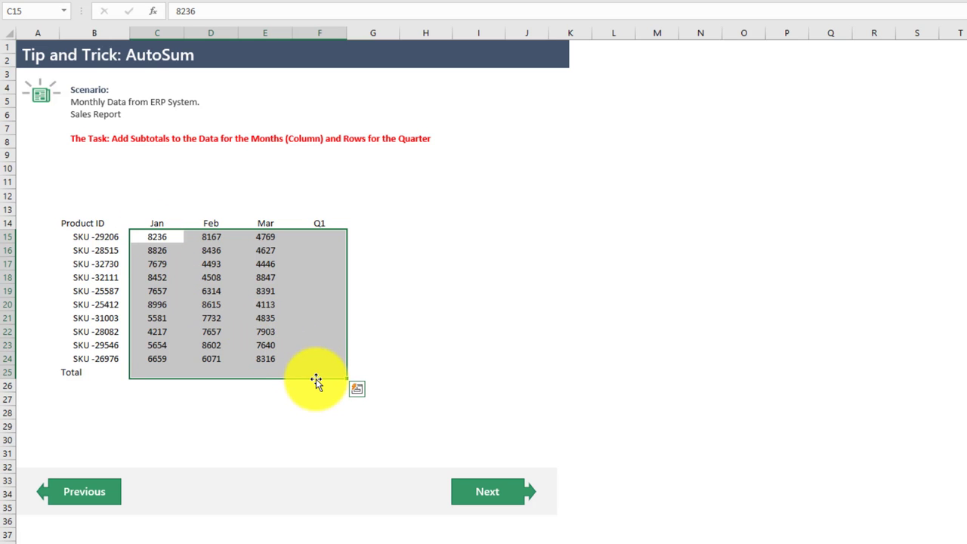
{"action": "key", "text": "alt+equal"}
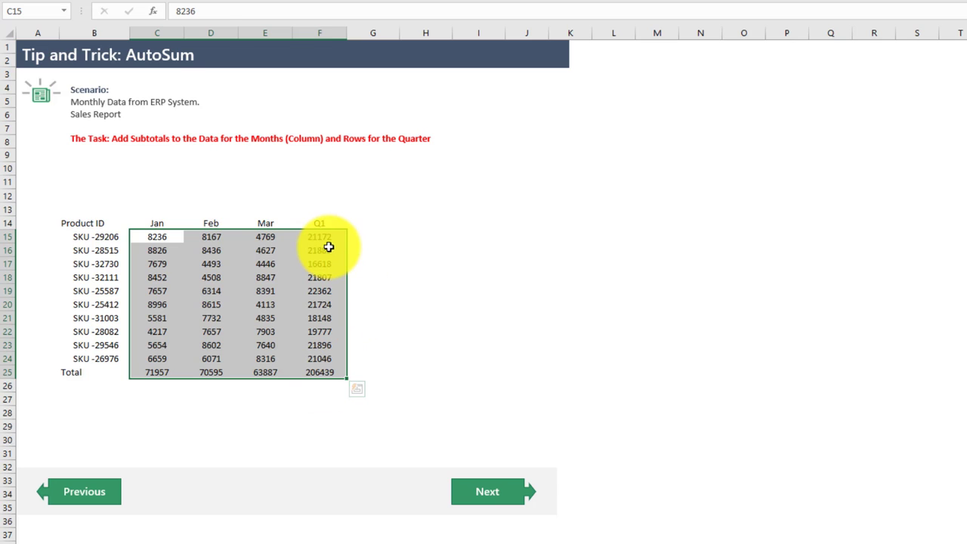
Clear the Q1 totals in F15:F25 and the monthly totals in C25:E25.
{"action": "left_click_drag", "start_coordinate": [319, 240], "coordinate": [310, 374]}
{"action": "key", "text": "Delete"}
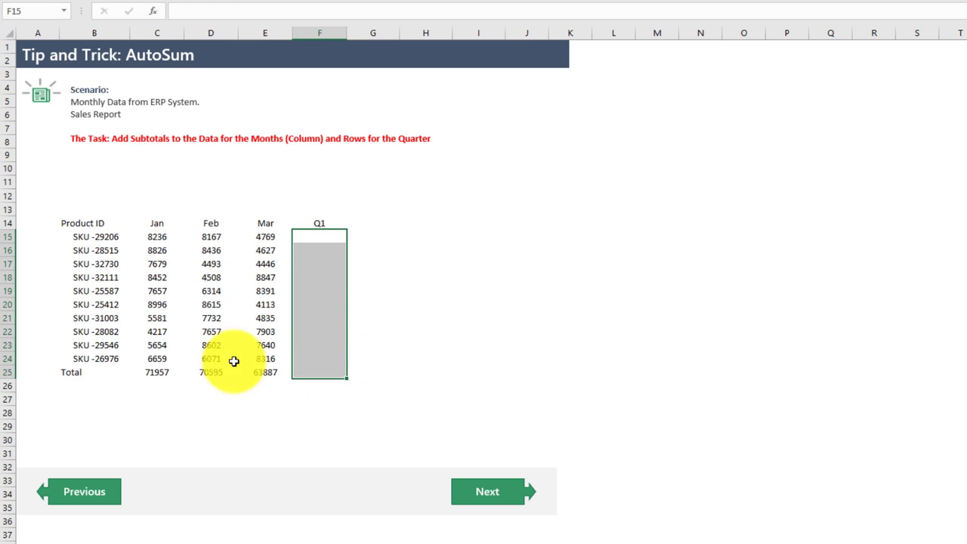
{"action": "left_click", "coordinate": [165, 372]}
{"action": "left_click_drag", "start_coordinate": [165, 371], "coordinate": [317, 406]}
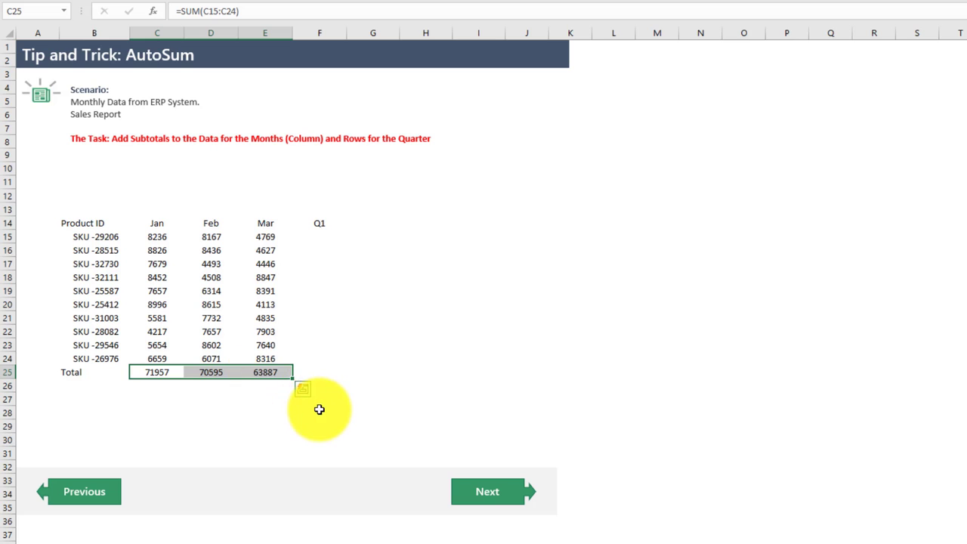
{"action": "key", "text": "Delete"}
{"action": "left_click", "coordinate": [332, 382]}
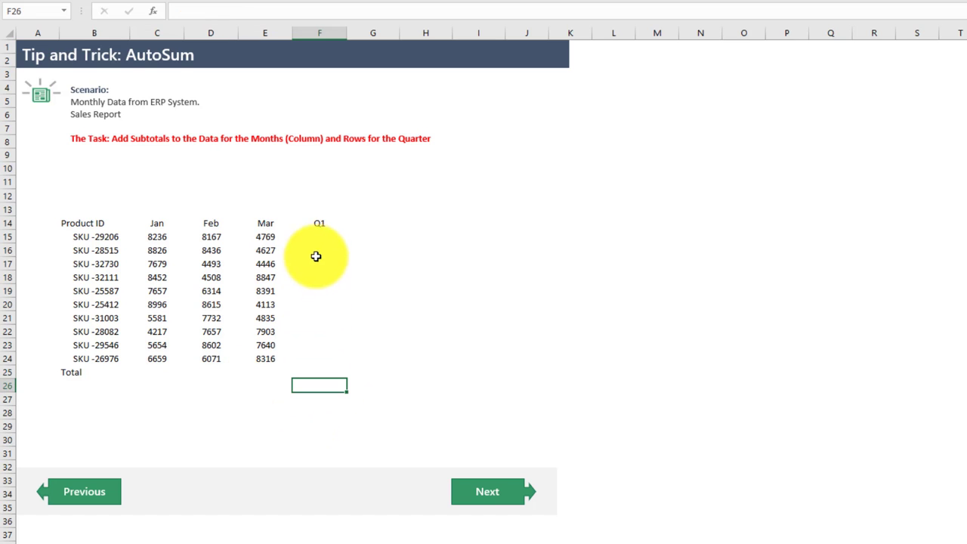
Use AutoSum on C15:F25 to fill the Total row and the Q1 column in one go.
{"action": "left_click", "coordinate": [155, 237]}
{"action": "left_click_drag", "start_coordinate": [179, 261], "coordinate": [304, 371]}
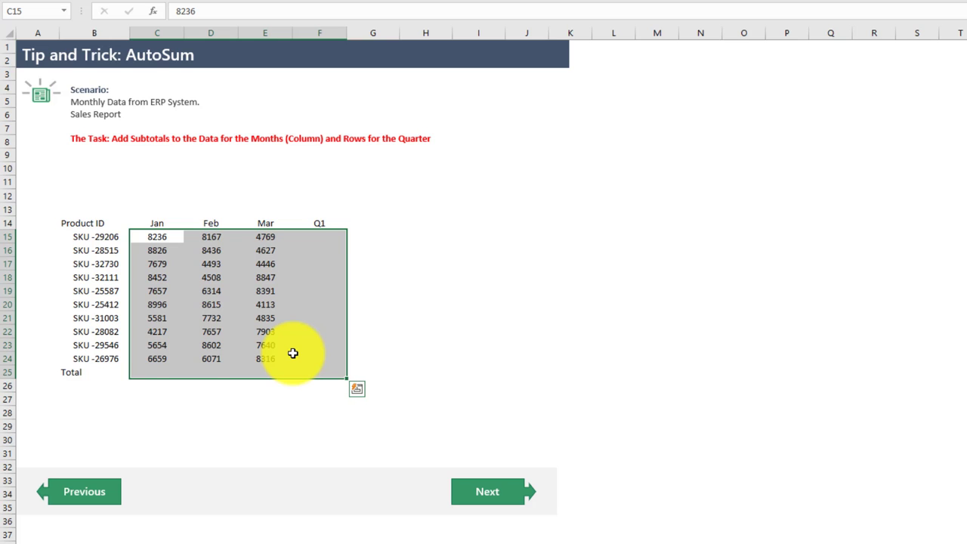
{"action": "key", "text": "alt+equal"}
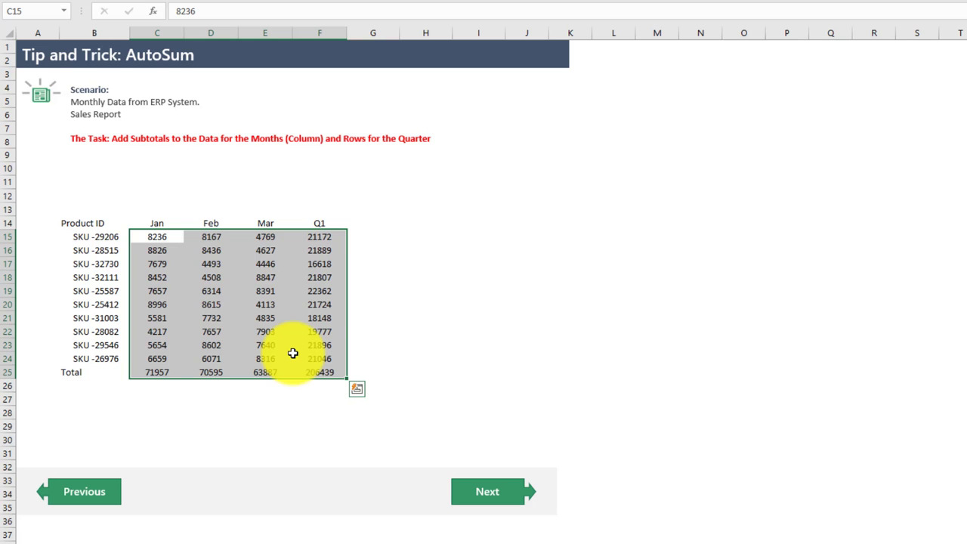
Examine the range referenced by the March total formula in E25 without changing it.
{"action": "left_click", "coordinate": [265, 371]}
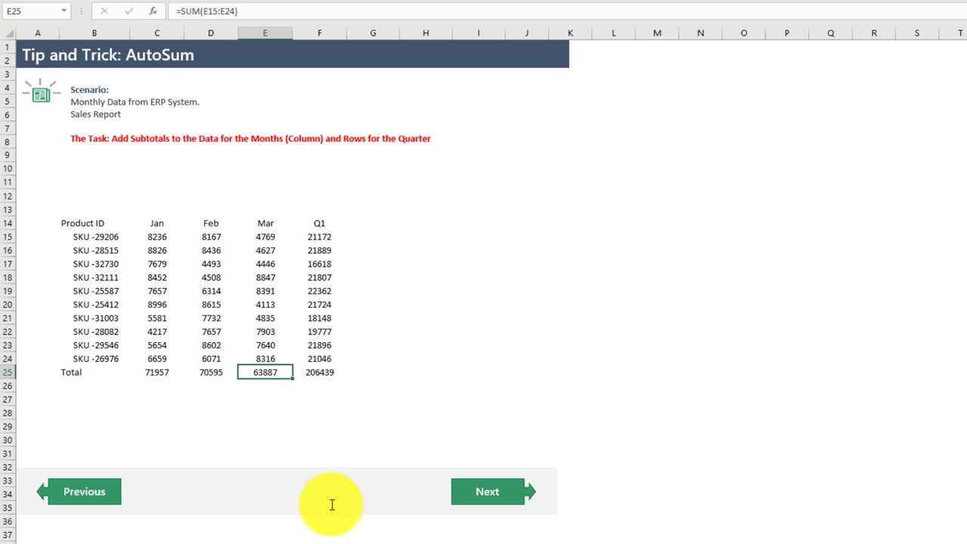
{"action": "key", "text": "F2"}
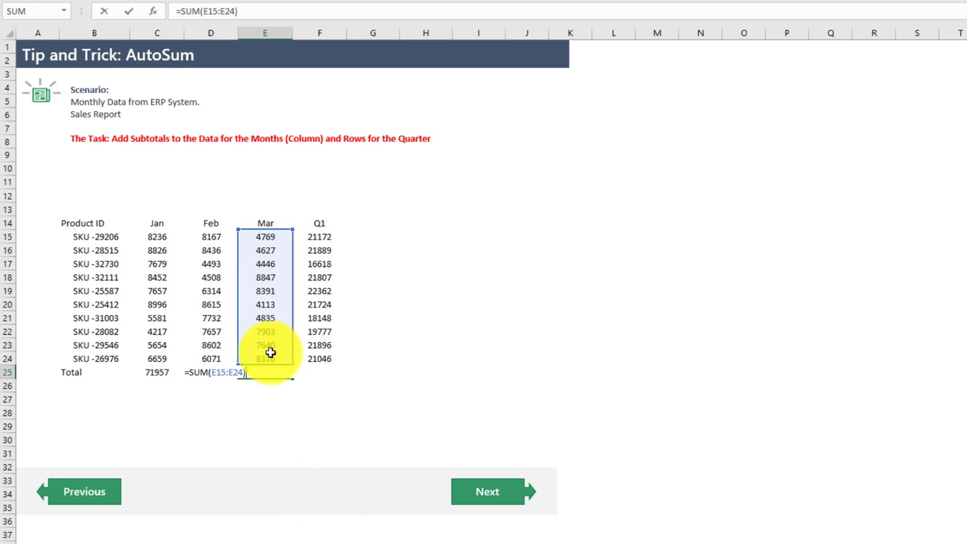
{"action": "key", "text": "Escape"}
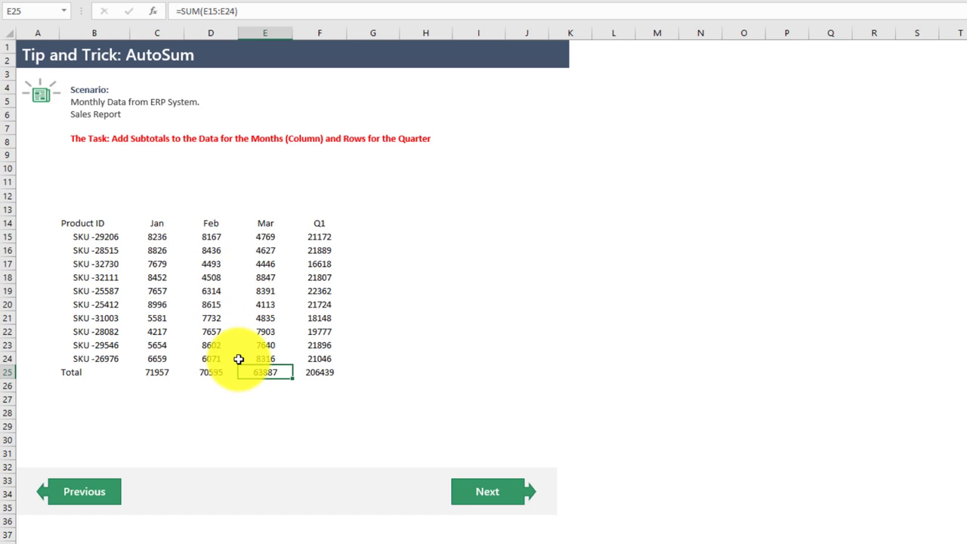
Go to the Shortcut keys sheet, convert G5:H8 into a table with headers, and dismiss the Ideas suggestion.
{"action": "left_click", "coordinate": [466, 495]}
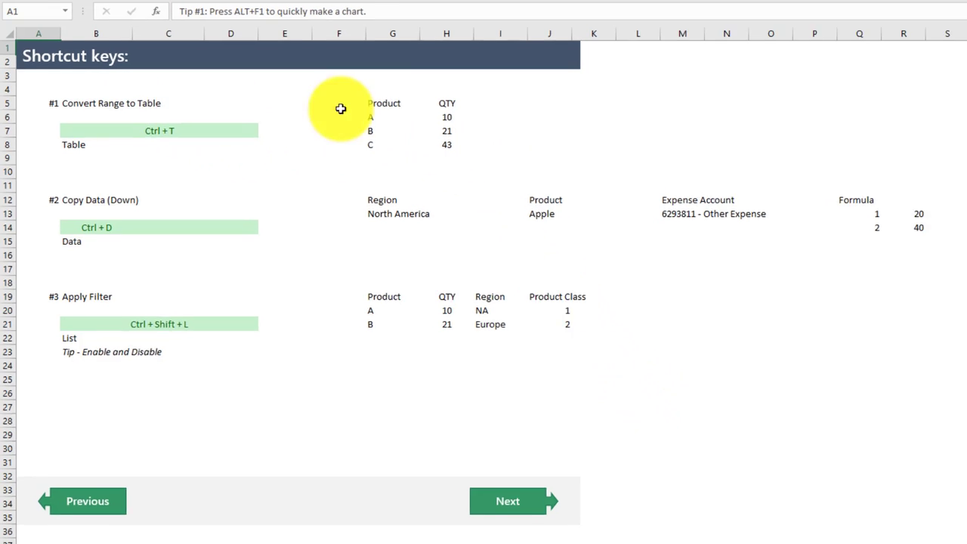
{"action": "left_click_drag", "start_coordinate": [378, 105], "coordinate": [429, 139]}
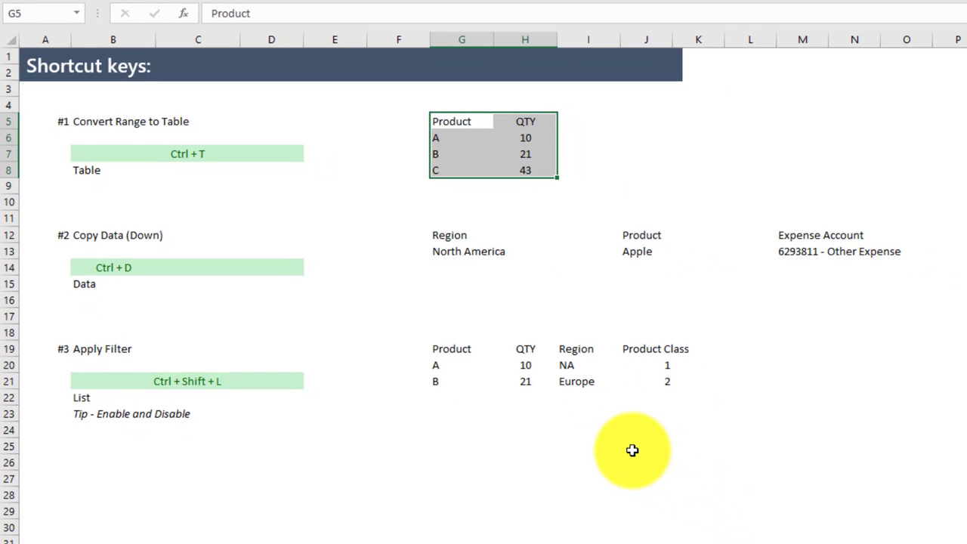
{"action": "key", "text": "ctrl+t"}
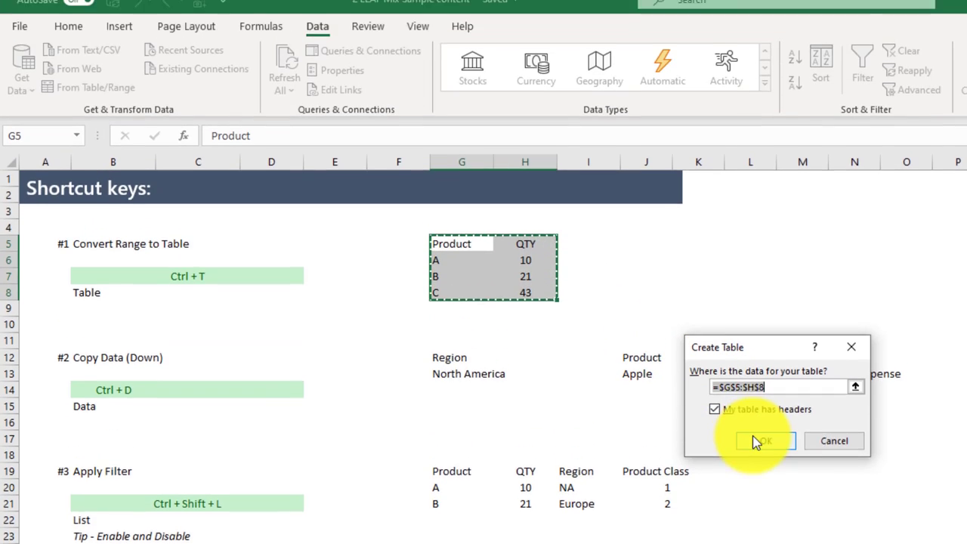
{"action": "left_click", "coordinate": [757, 318]}
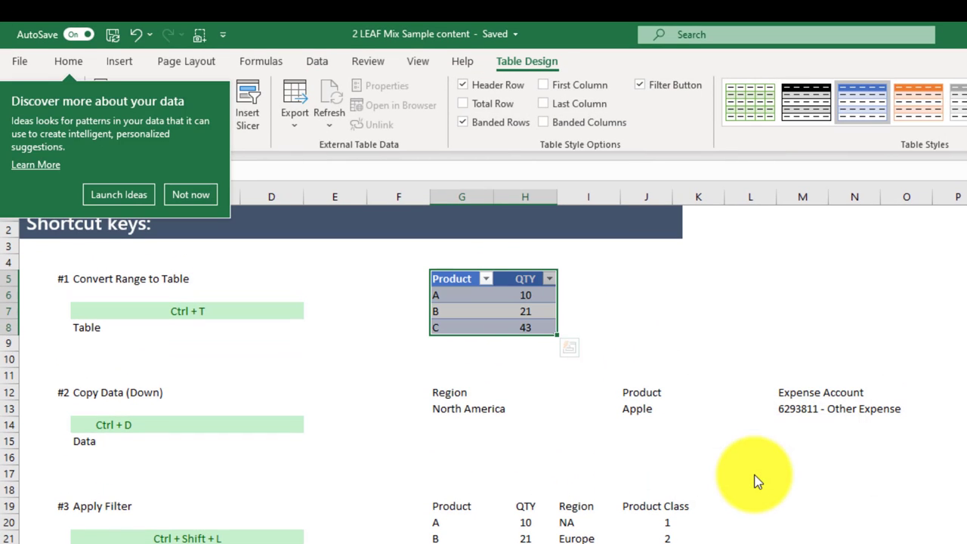
{"action": "left_click", "coordinate": [189, 197]}
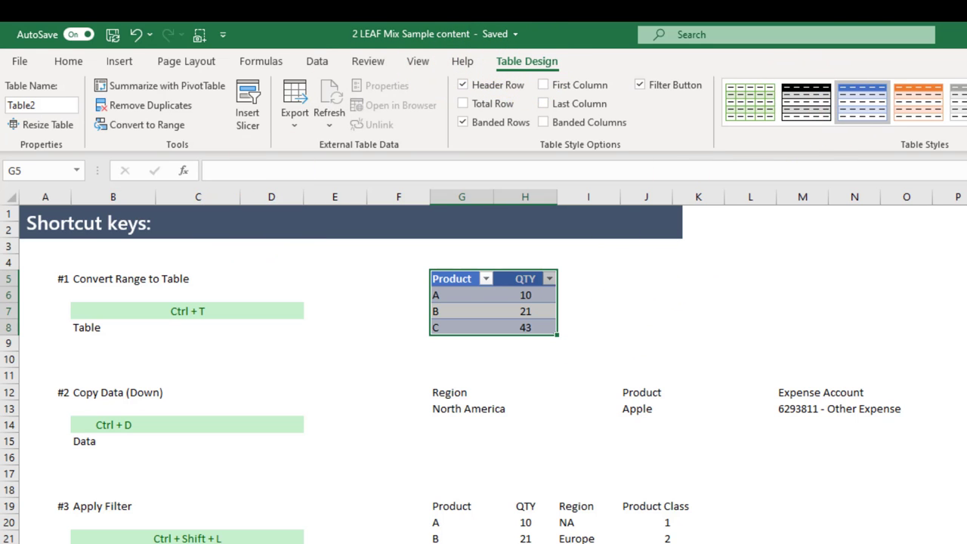
Apply a Medium table style with an orange header and grey banded rows to the Product and QTY table.
{"action": "left_click", "coordinate": [966, 120]}
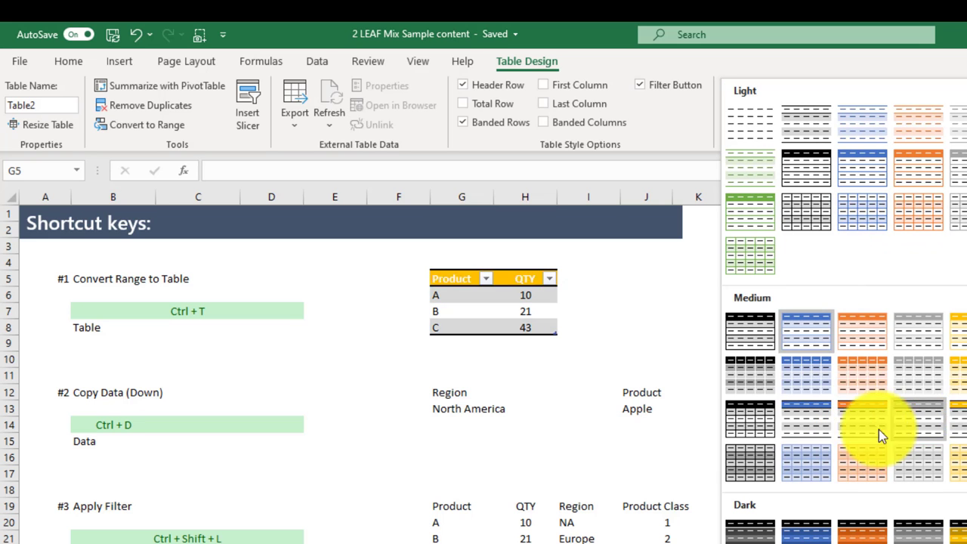
{"action": "left_click", "coordinate": [870, 407]}
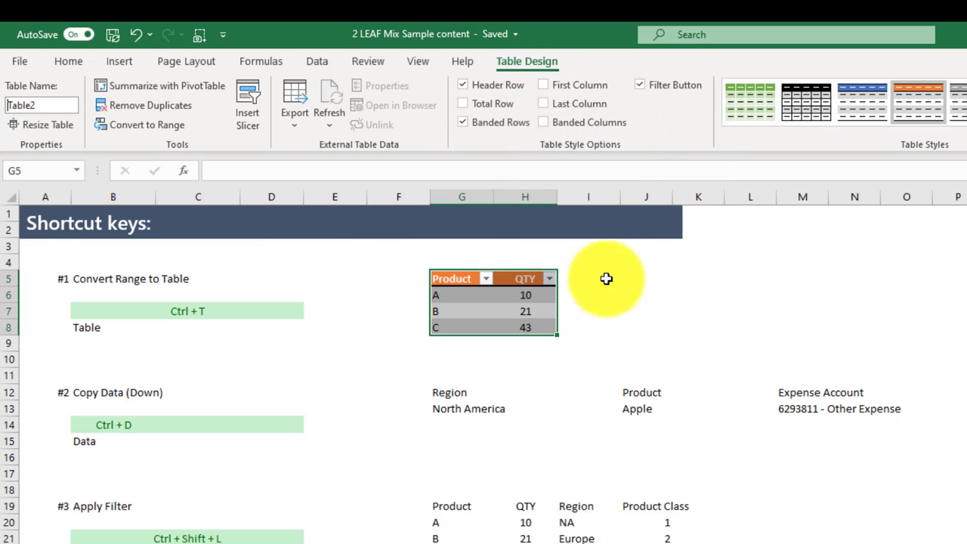
{"action": "left_click", "coordinate": [592, 328]}
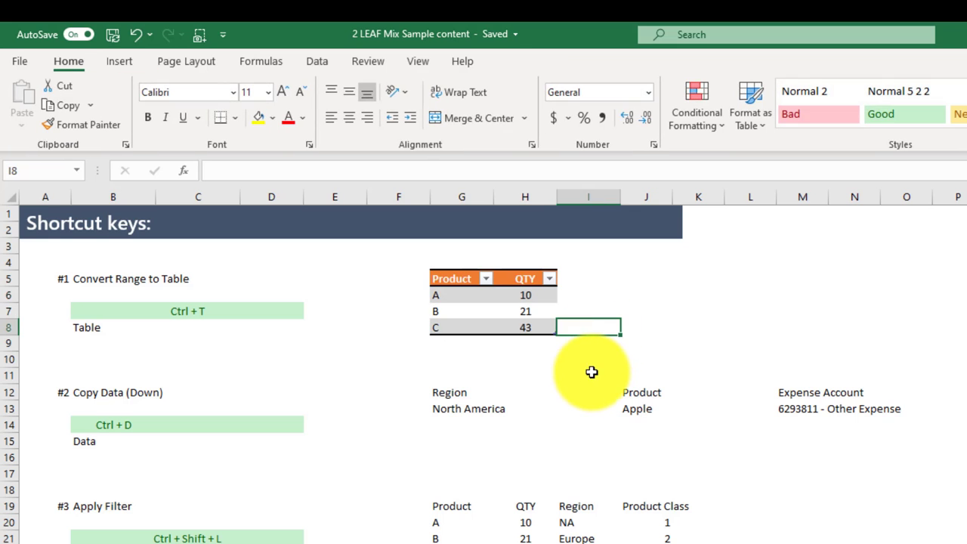
{"action": "left_click", "coordinate": [544, 330]}
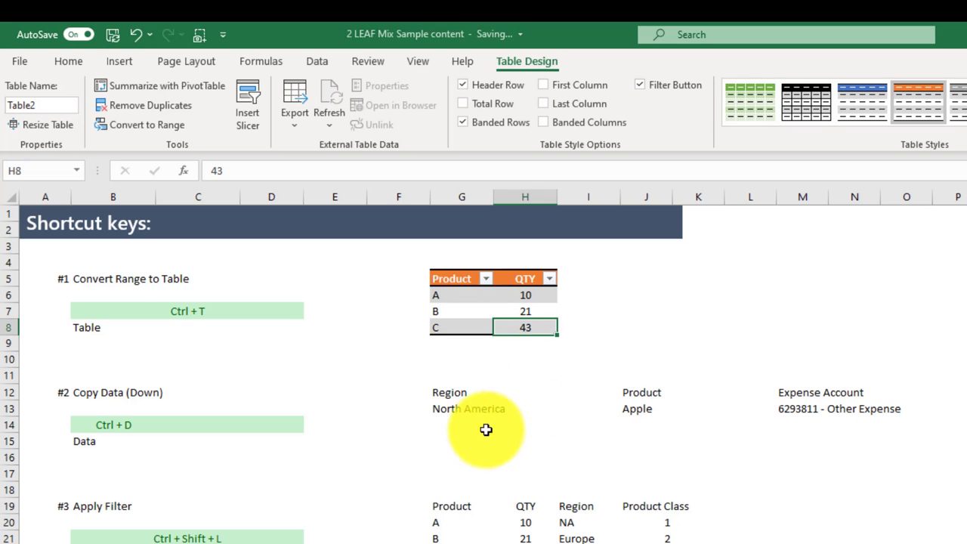
Copy the region North America from G13 down into G14.
{"action": "left_click", "coordinate": [119, 427]}
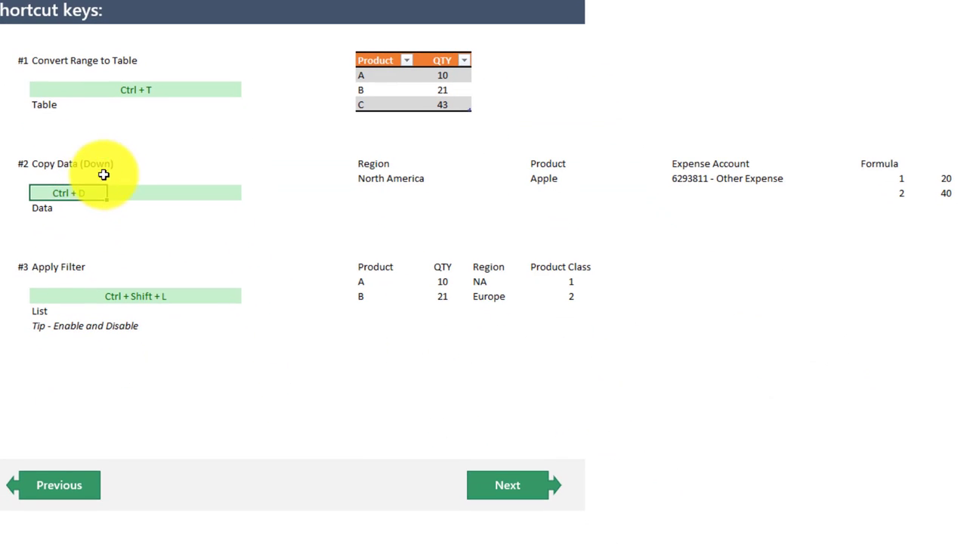
{"action": "left_click", "coordinate": [374, 194]}
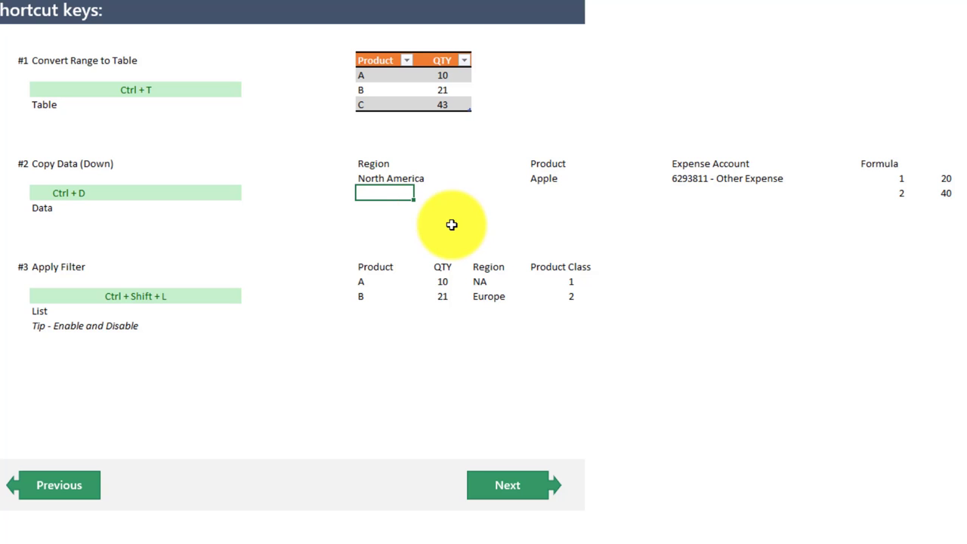
{"action": "left_click", "coordinate": [387, 181]}
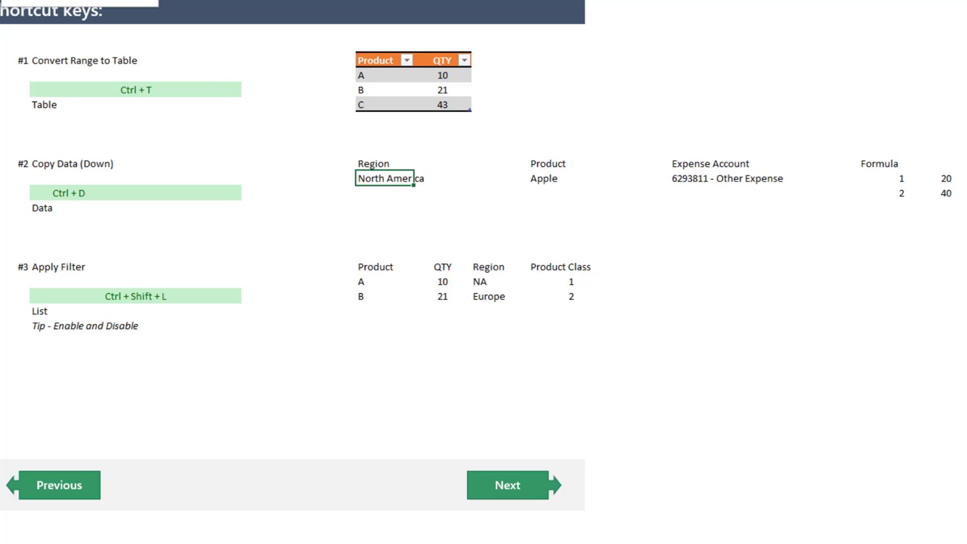
{"action": "left_click", "coordinate": [385, 195]}
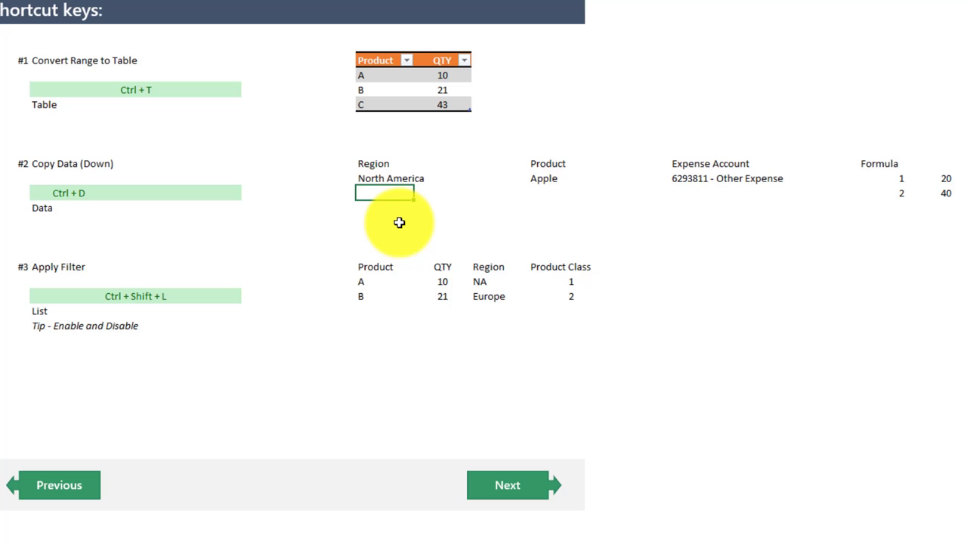
{"action": "type", "text": "d"}
{"action": "key", "text": "BackSpace"}
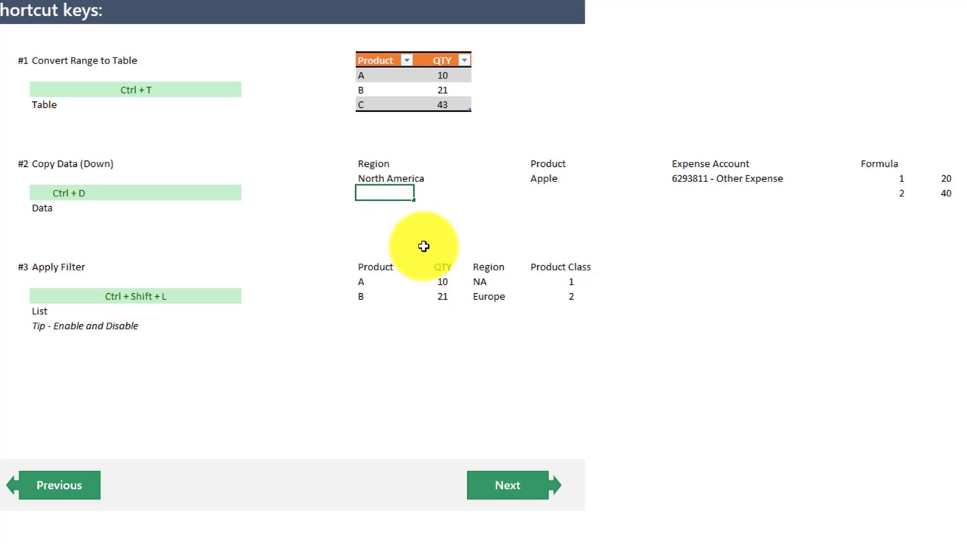
{"action": "key", "text": "ctrl+d"}
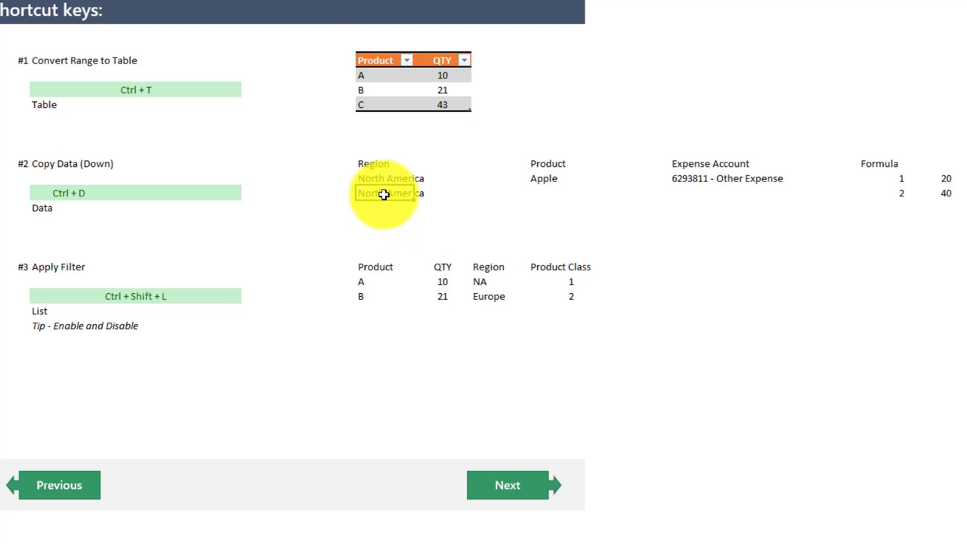
Copy North America down into G15 and the product Apple from J13 down into J14.
{"action": "left_click", "coordinate": [388, 208]}
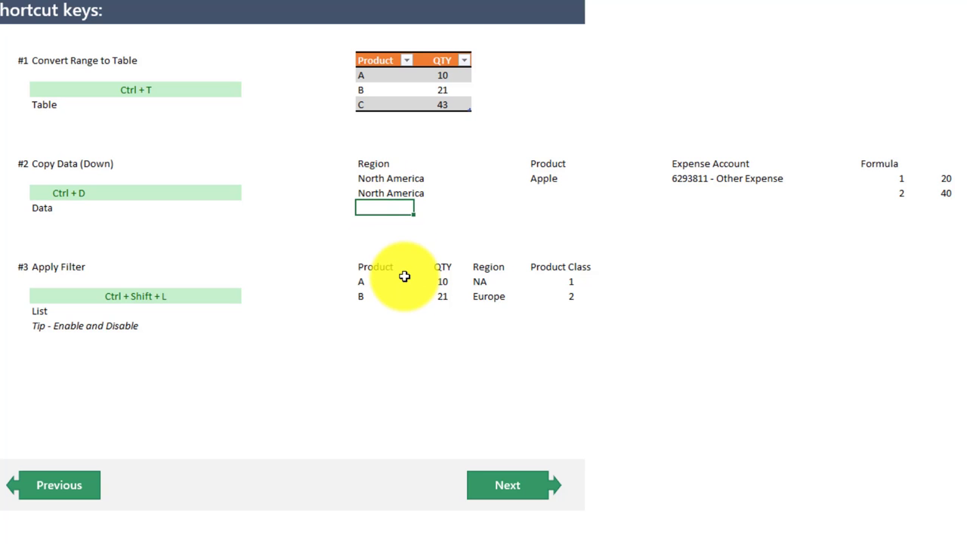
{"action": "key", "text": "ctrl+d"}
{"action": "left_click", "coordinate": [378, 223]}
{"action": "left_click", "coordinate": [544, 192]}
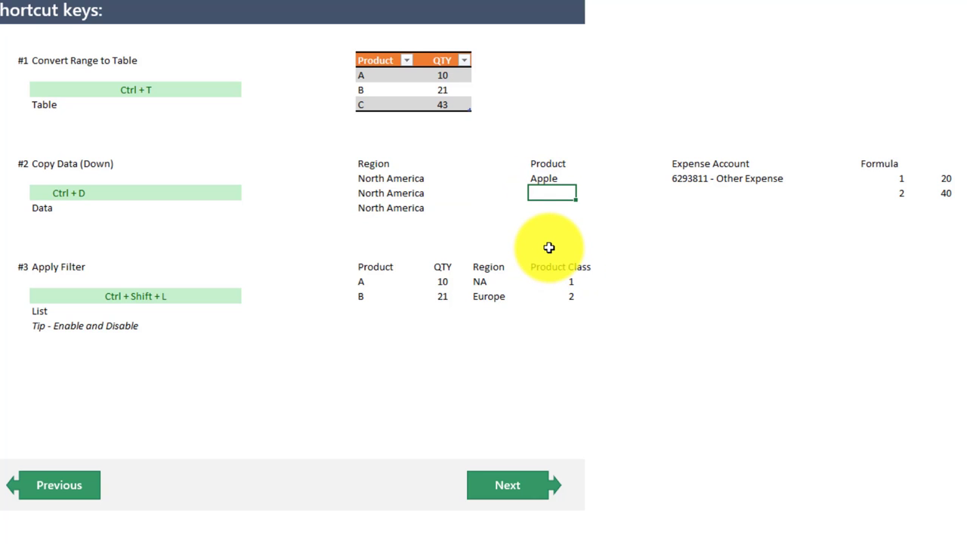
{"action": "key", "text": "ctrl+d"}
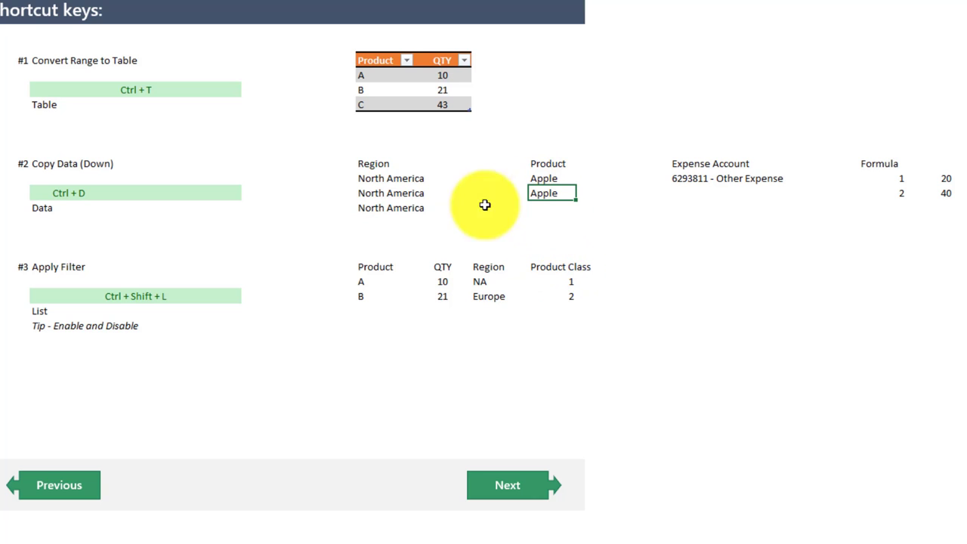
Clear the copied entries in G14:J15 and fill the region and product from row 13 down into G14:J14 together.
{"action": "left_click_drag", "start_coordinate": [404, 191], "coordinate": [542, 215]}
{"action": "key", "text": "Delete"}
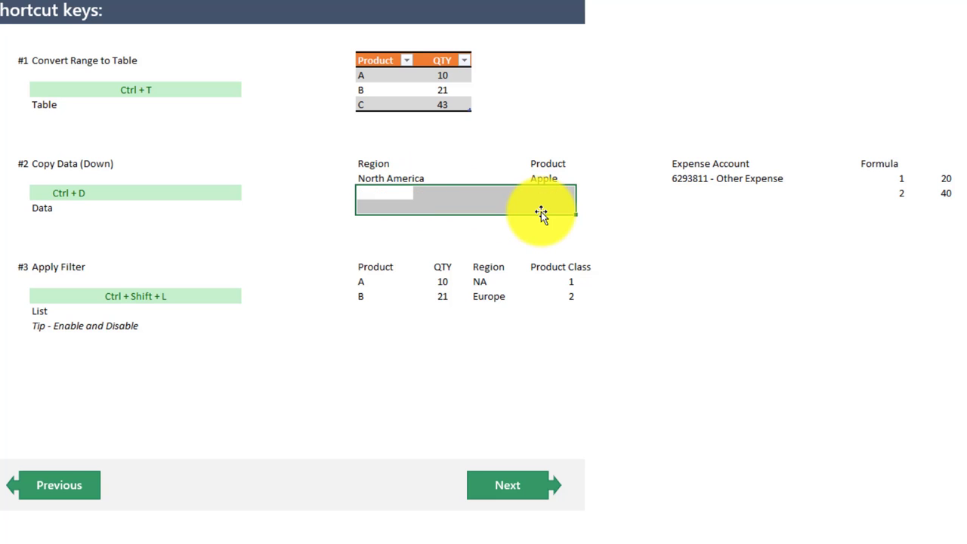
{"action": "left_click", "coordinate": [409, 179]}
{"action": "left_click", "coordinate": [557, 183], "text": "shift"}
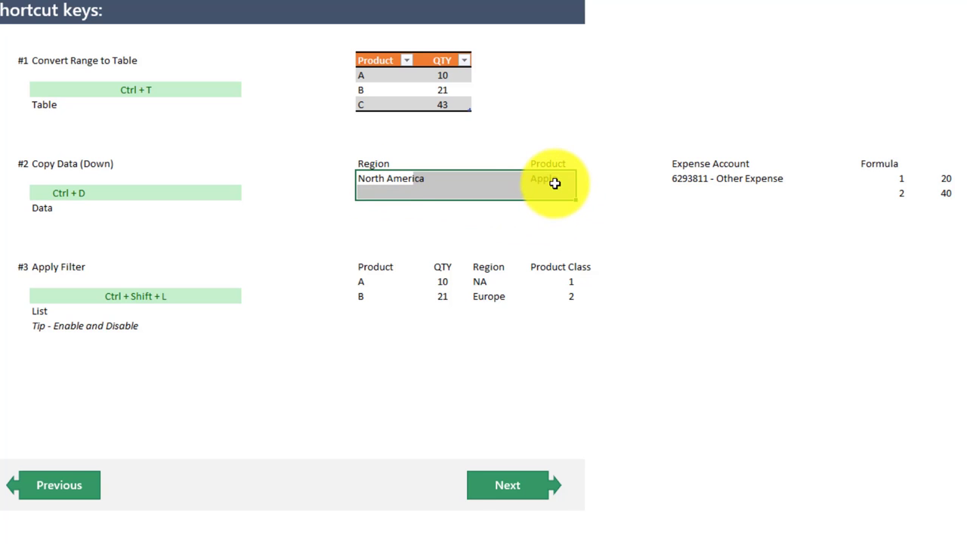
{"action": "left_click_drag", "start_coordinate": [368, 189], "coordinate": [553, 188]}
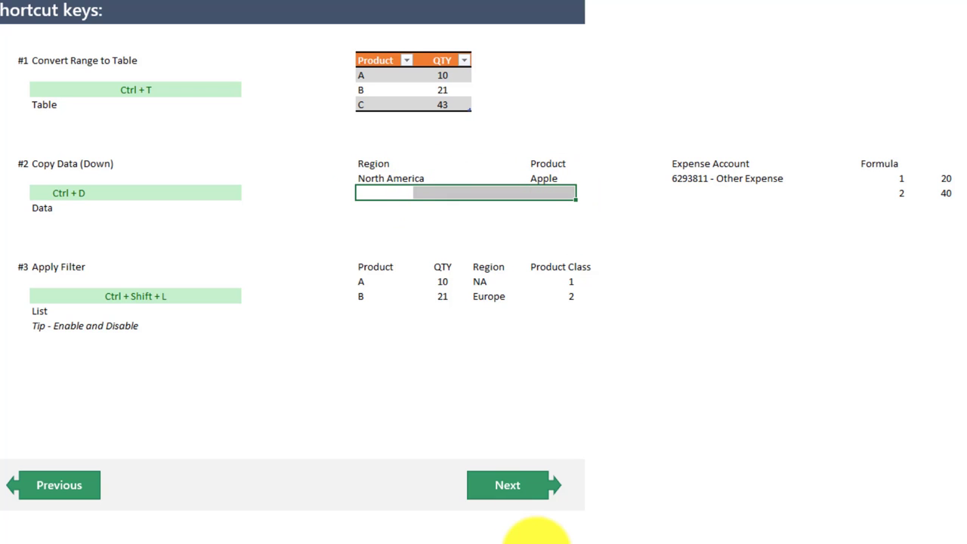
{"action": "key", "text": "ctrl+d"}
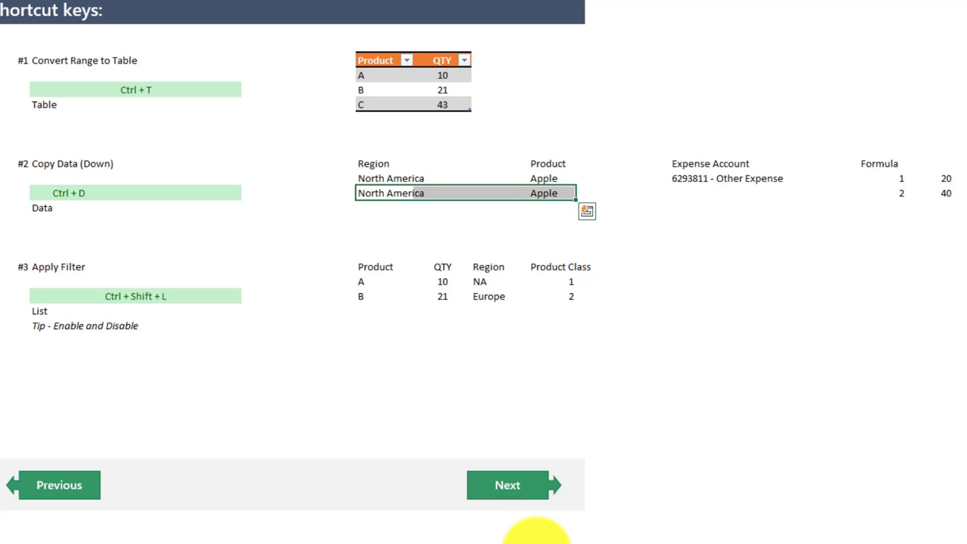
Copy the expense account entry from M13 down into M14.
{"action": "left_click", "coordinate": [690, 194]}
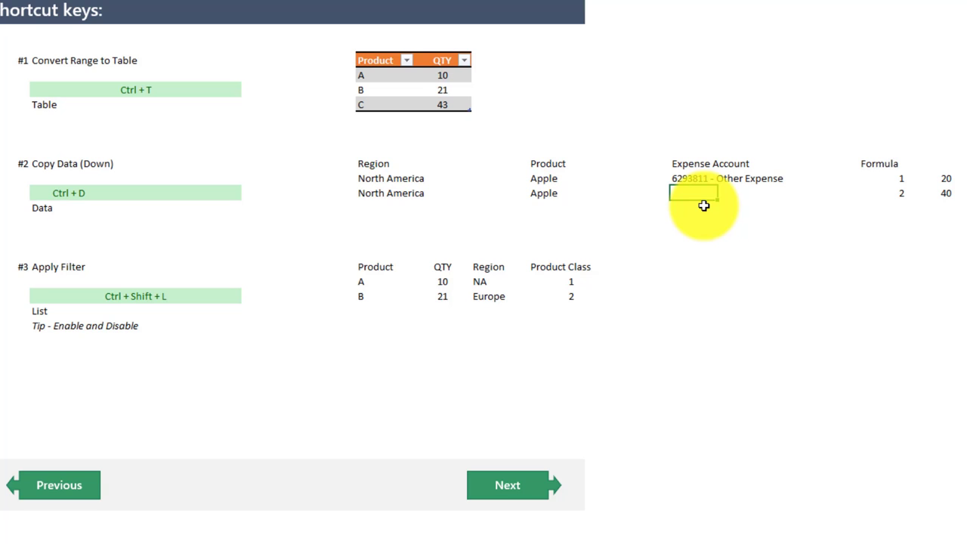
{"action": "key", "text": "ctrl+d"}
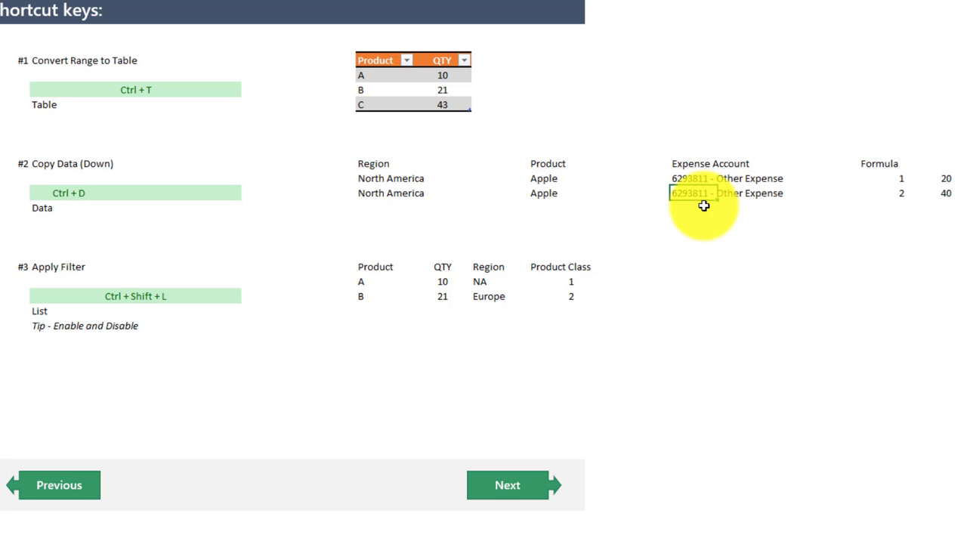
Copy the value 2 from Q14 in the Formula section down into Q15, Q16 and Q17.
{"action": "left_click", "coordinate": [885, 191]}
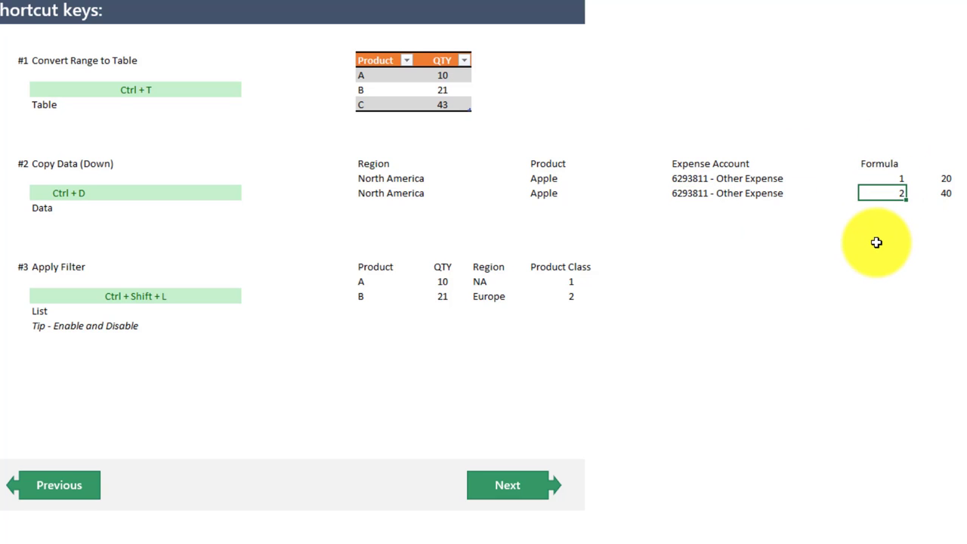
{"action": "key", "text": "Up"}
{"action": "key", "text": "Down"}
{"action": "key", "text": "Down"}
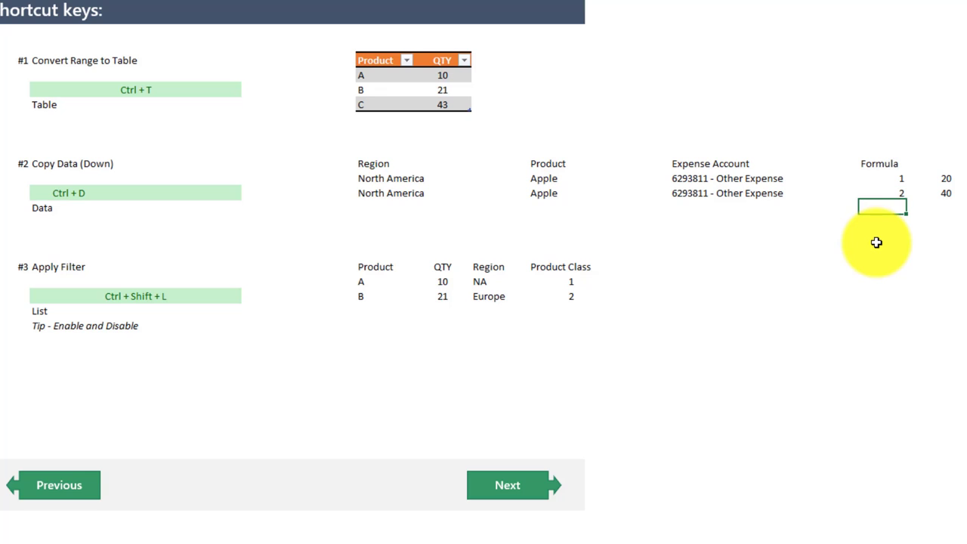
{"action": "key", "text": "ctrl+d"}
{"action": "key", "text": "Down"}
{"action": "key", "text": "ctrl+d"}
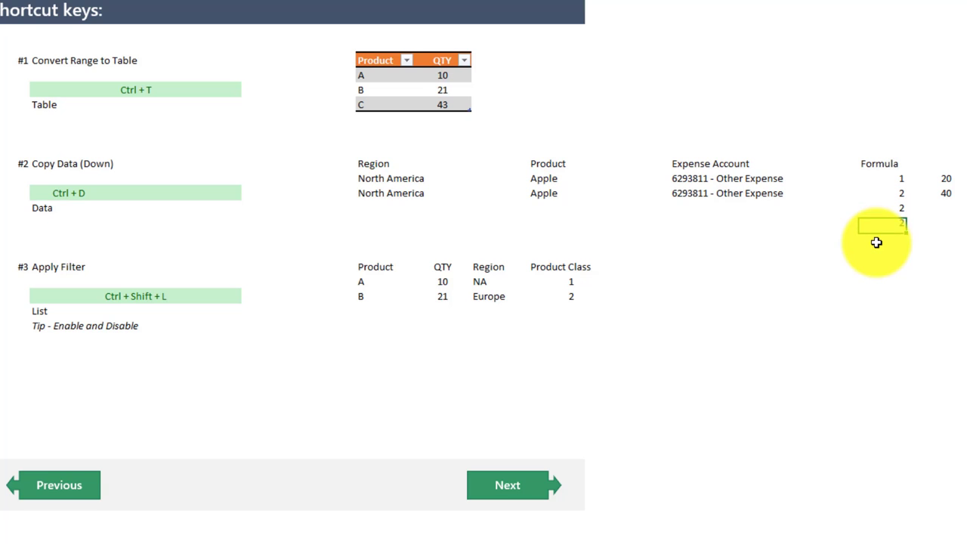
{"action": "key", "text": "Down"}
{"action": "key", "text": "ctrl+d"}
{"action": "key", "text": "Down"}
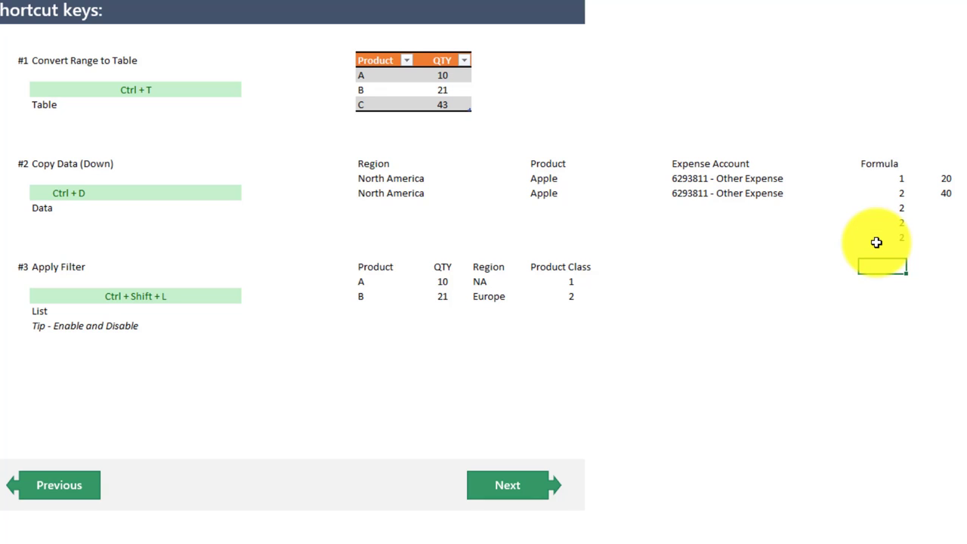
Copy the formula in R14 down into R15 and R16.
{"action": "key", "text": "Up"}
{"action": "key", "text": "Right"}
{"action": "key", "text": "Up"}
{"action": "key", "text": "Up"}
{"action": "key", "text": "Up"}
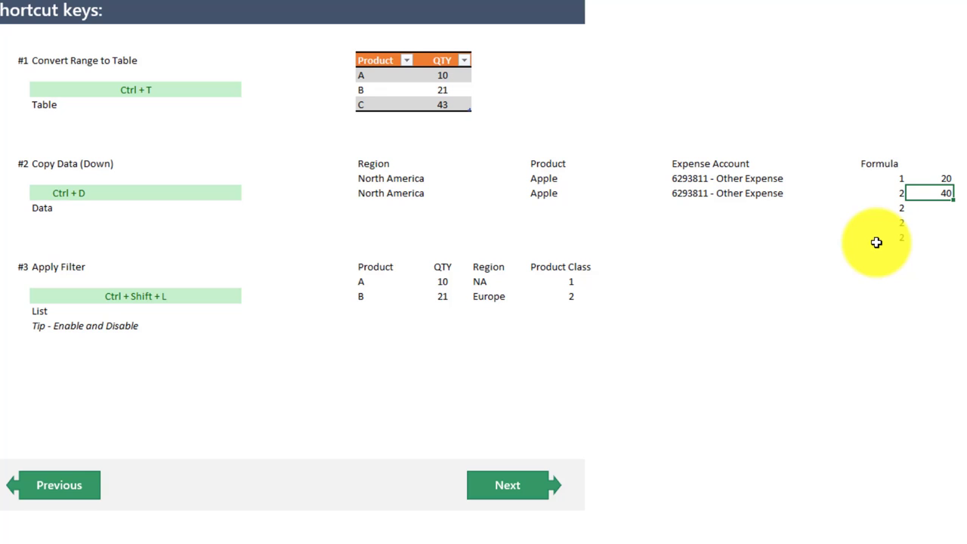
{"action": "key", "text": "Down"}
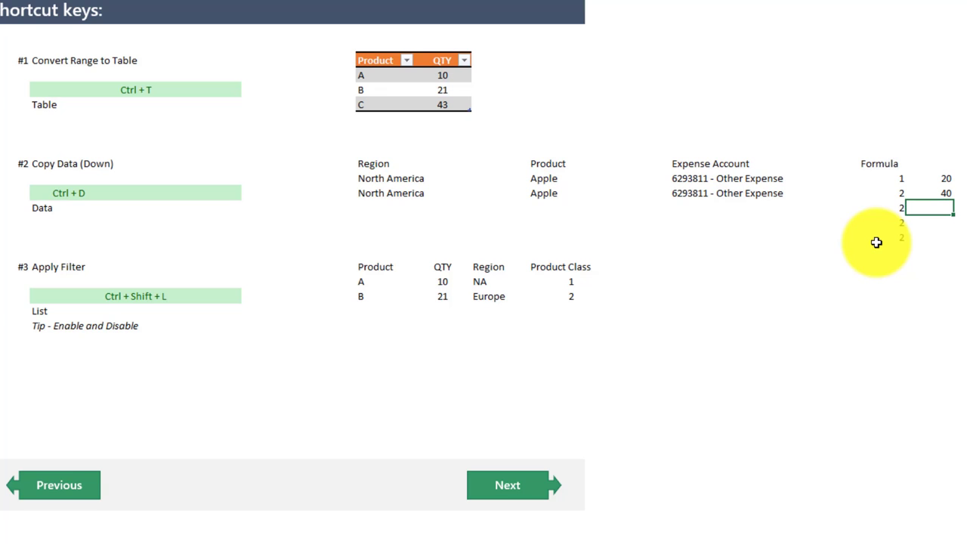
{"action": "key", "text": "ctrl+d"}
{"action": "key", "text": "Down"}
{"action": "key", "text": "ctrl+d"}
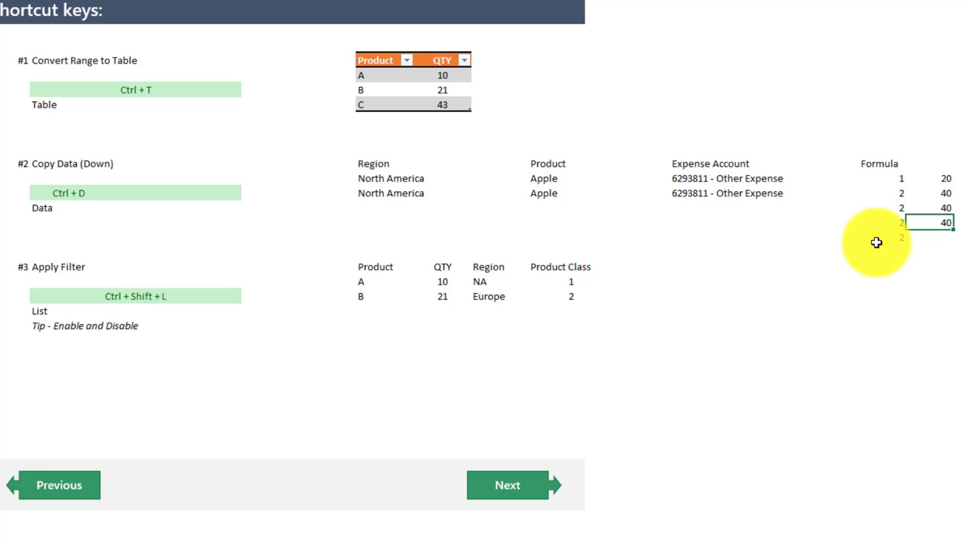
Enter the values 3, 4 and 5 in Q15, Q16 and Q17 of the Formula section.
{"action": "key", "text": "Left"}
{"action": "key", "text": "Up"}
{"action": "type", "text": "3"}
{"action": "key", "text": "Return"}
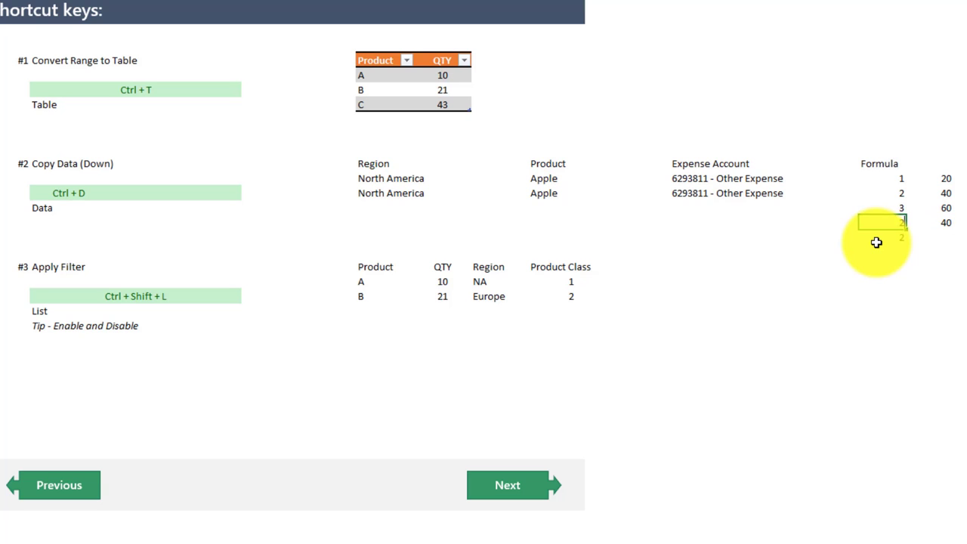
{"action": "type", "text": "4"}
{"action": "key", "text": "Return"}
{"action": "type", "text": "5"}
{"action": "key", "text": "Return"}
Copy the formula from R16 down into R17 beside the value 5.
{"action": "key", "text": "Right"}
{"action": "key", "text": "Up"}
{"action": "key", "text": "Up"}
{"action": "key", "text": "Down"}
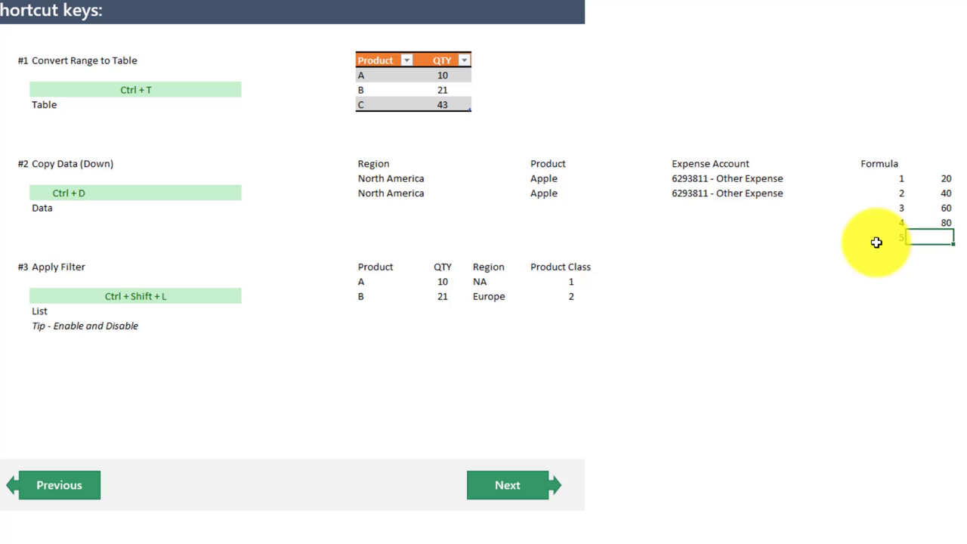
{"action": "key", "text": "ctrl+d"}
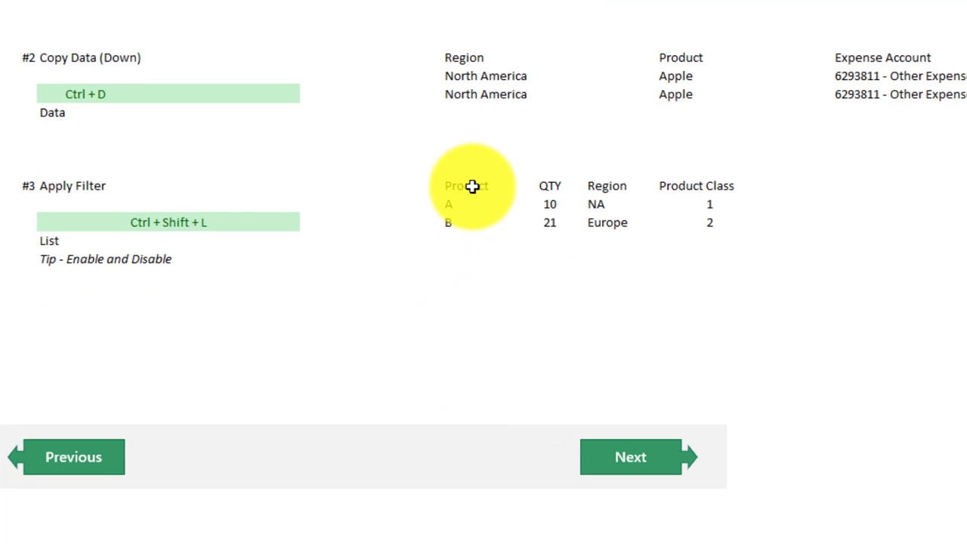
Toggle filters on and off twice on the header row G19:J19 of the Apply Filter list.
{"action": "left_click_drag", "start_coordinate": [471, 186], "coordinate": [685, 184]}
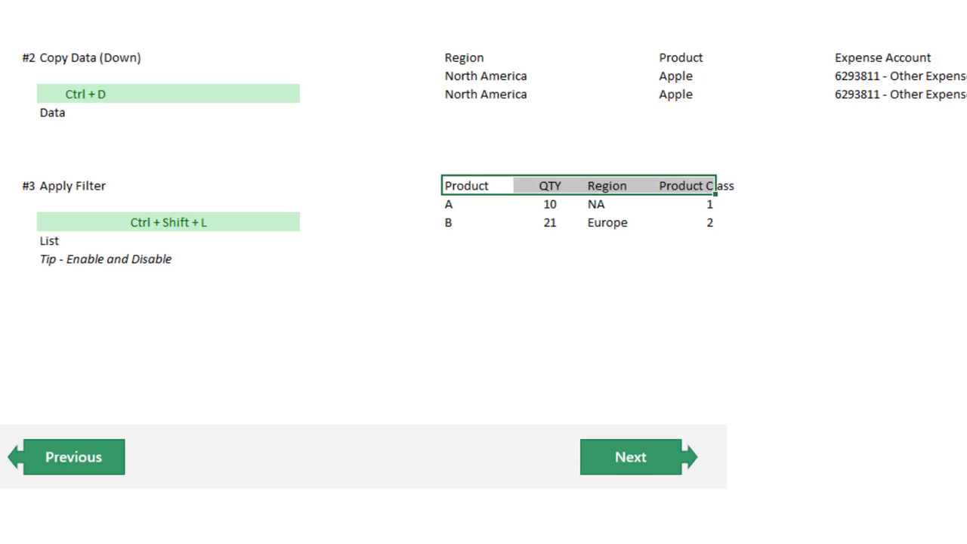
{"action": "key", "text": "ctrl+shift+l"}
{"action": "key", "text": "ctrl+shift+l"}
{"action": "key", "text": "ctrl+shift+l"}
{"action": "key", "text": "ctrl+shift+l"}
{"action": "left_click", "coordinate": [550, 240]}
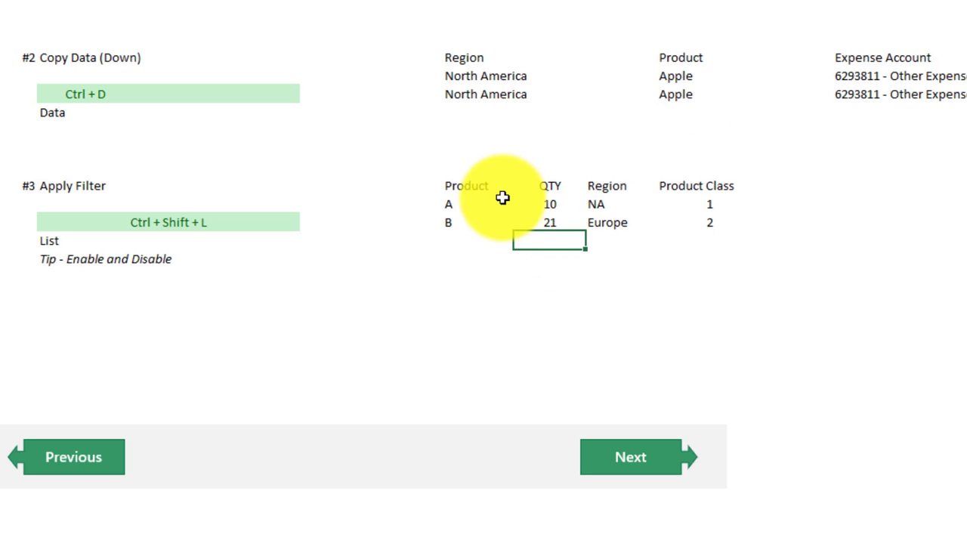
Apply filters to the headers Product through Product Class in G19:J19, toggling them repeatedly and leaving them enabled.
{"action": "left_click_drag", "start_coordinate": [479, 186], "coordinate": [698, 192]}
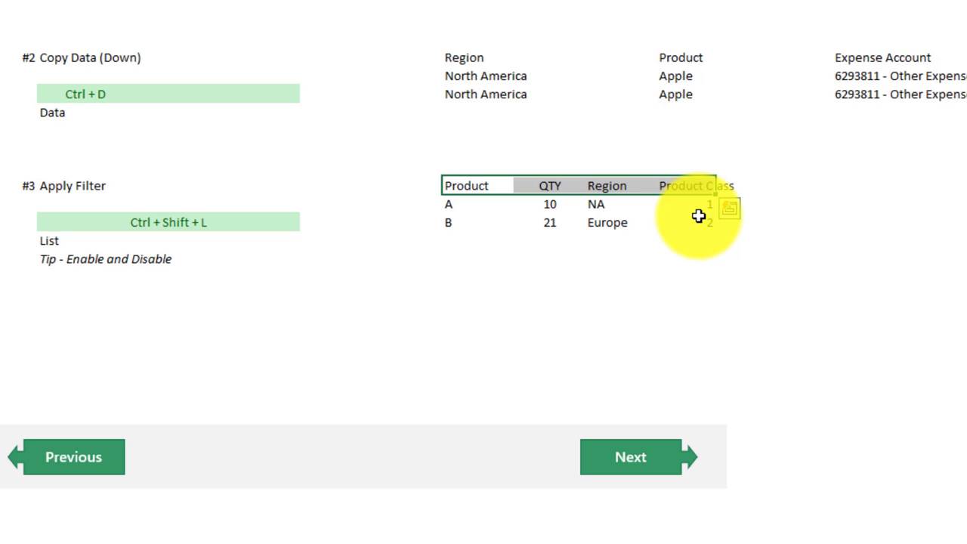
{"action": "key", "text": "ctrl+shift+l"}
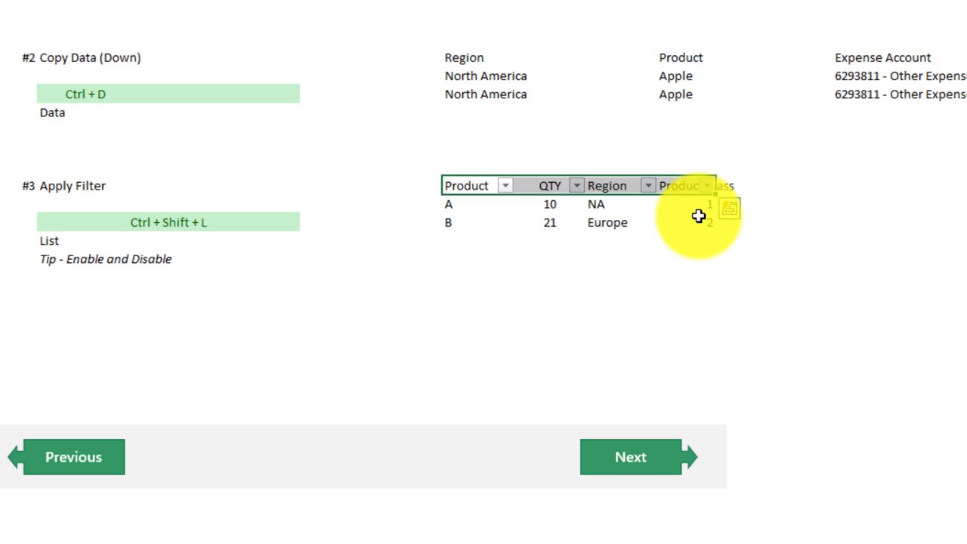
{"action": "key", "text": "ctrl+shift+l"}
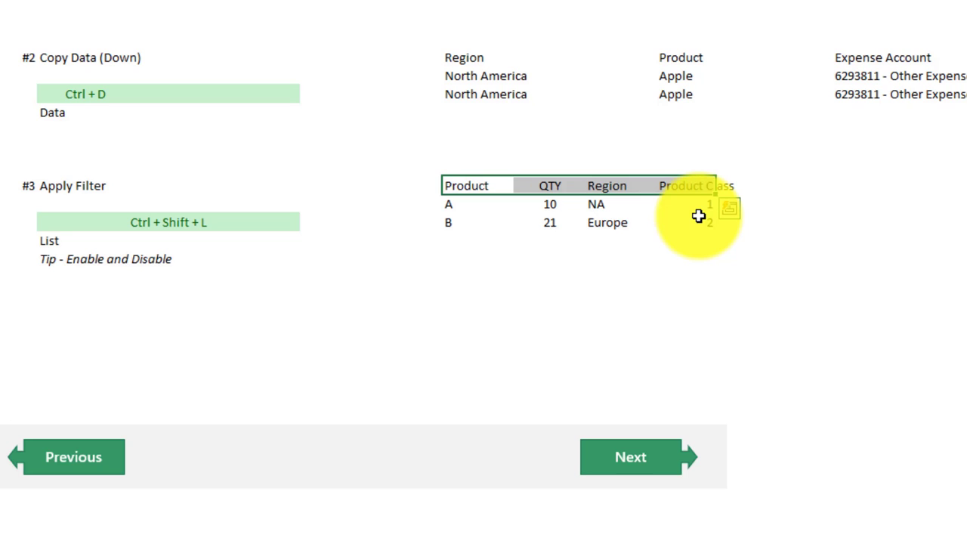
{"action": "key", "text": "ctrl+shift+l"}
{"action": "key", "text": "ctrl+shift+l"}
{"action": "key", "text": "ctrl+shift+l"}
{"action": "key", "text": "ctrl+shift+l"}
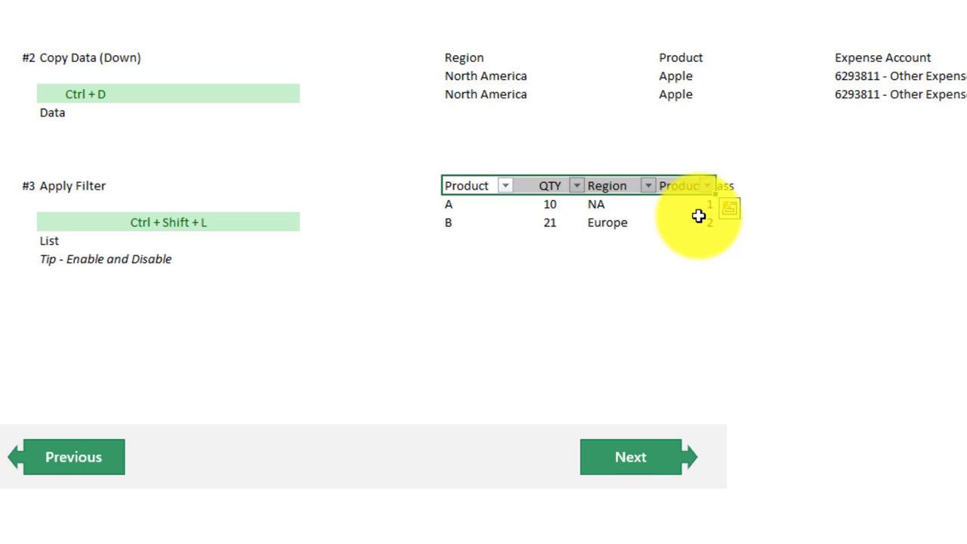
{"action": "key", "text": "ctrl+shift+l"}
{"action": "key", "text": "ctrl+shift+l"}
{"action": "key", "text": "ctrl+shift+l"}
{"action": "key", "text": "ctrl+shift+l"}
{"action": "key", "text": "ctrl+shift+l"}
{"action": "key", "text": "ctrl+shift+l"}
{"action": "key", "text": "ctrl+shift+l"}
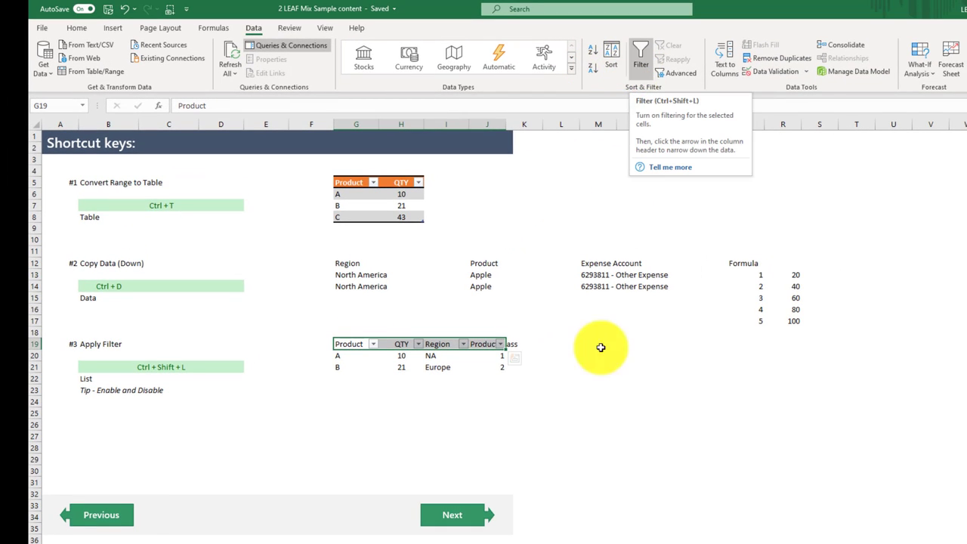
Go to the Flash Fill sheet and select the employee names in B15:B26.
{"action": "left_click", "coordinate": [470, 514]}
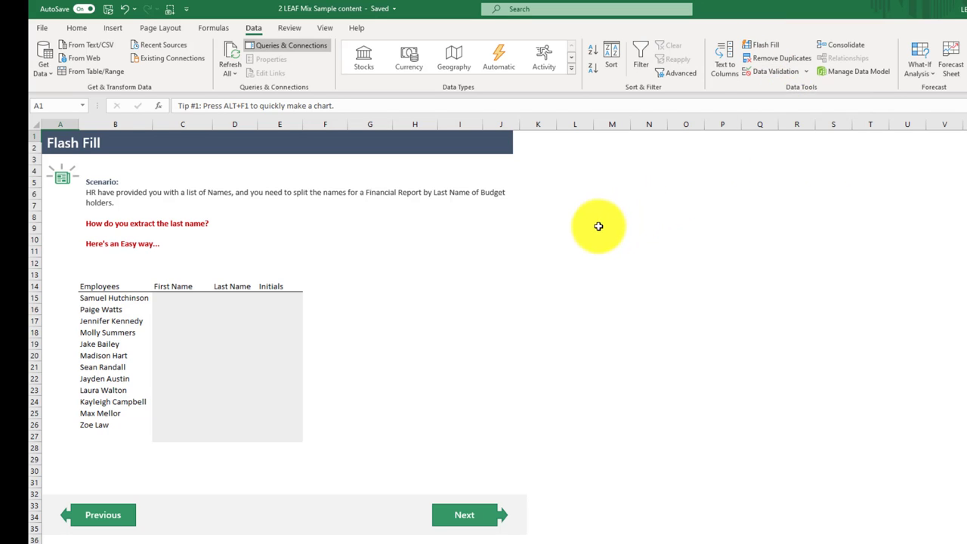
{"action": "left_click", "coordinate": [404, 297]}
{"action": "left_click", "coordinate": [215, 217]}
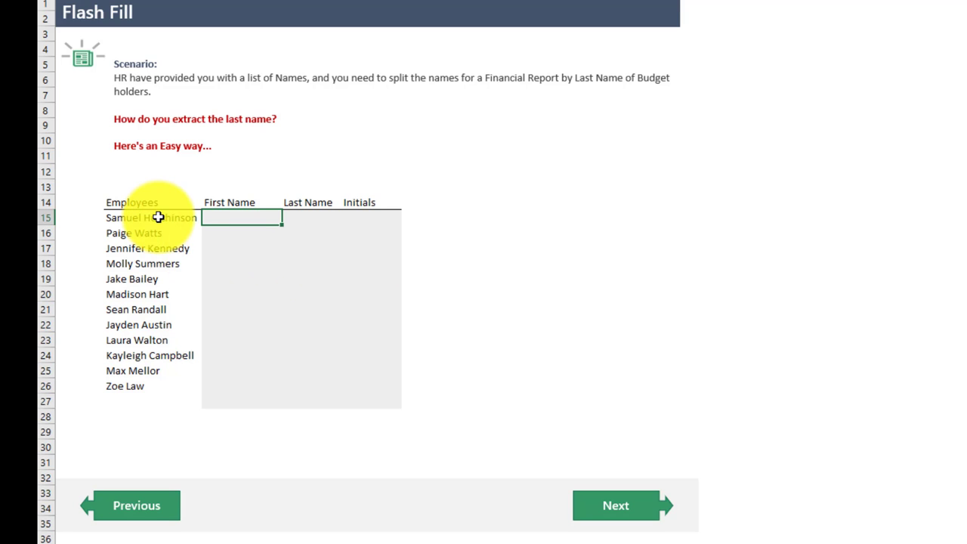
{"action": "left_click_drag", "start_coordinate": [156, 218], "coordinate": [170, 387]}
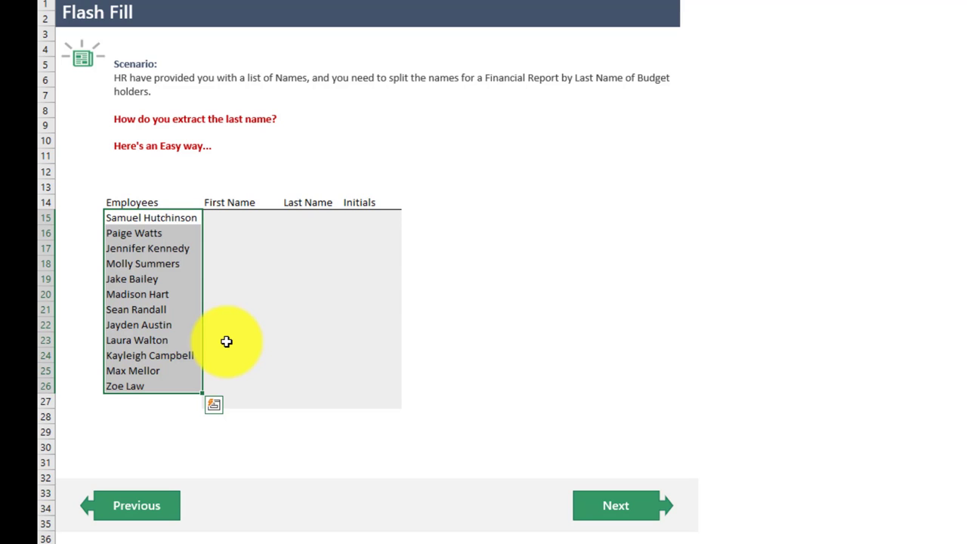
Enter the first two employees' first names in C15 and C16 and accept Flash Fill for the rest of the First Name column.
{"action": "key", "text": "Right"}
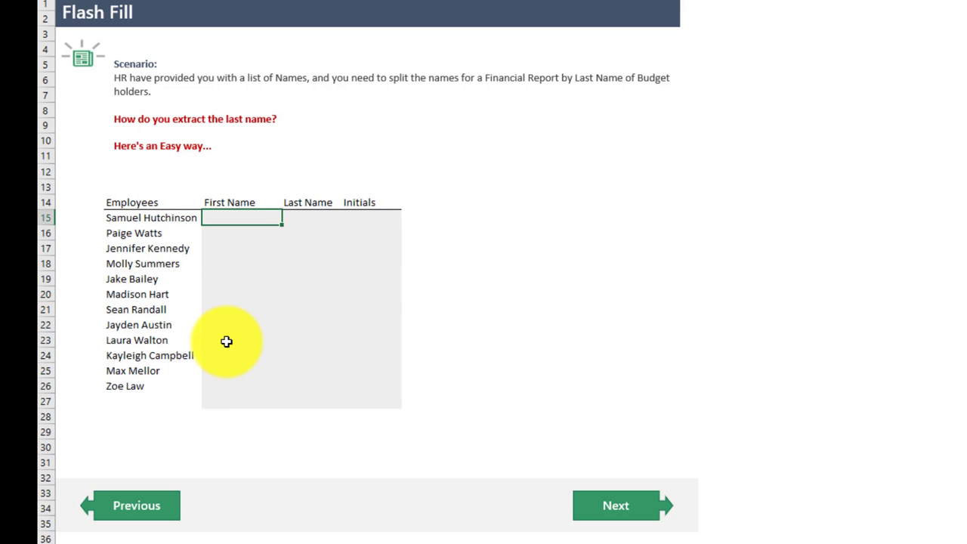
{"action": "type", "text": "Samuel"}
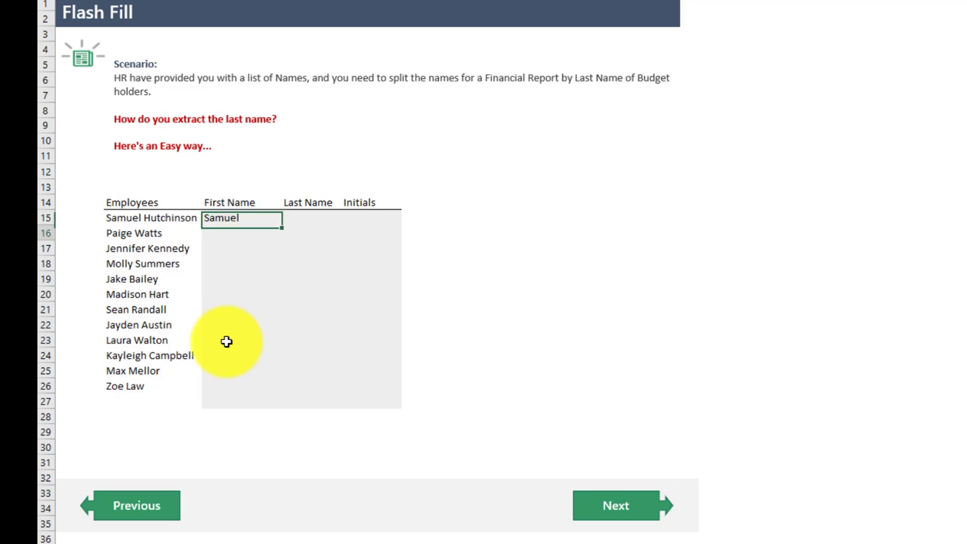
{"action": "key", "text": "Return"}
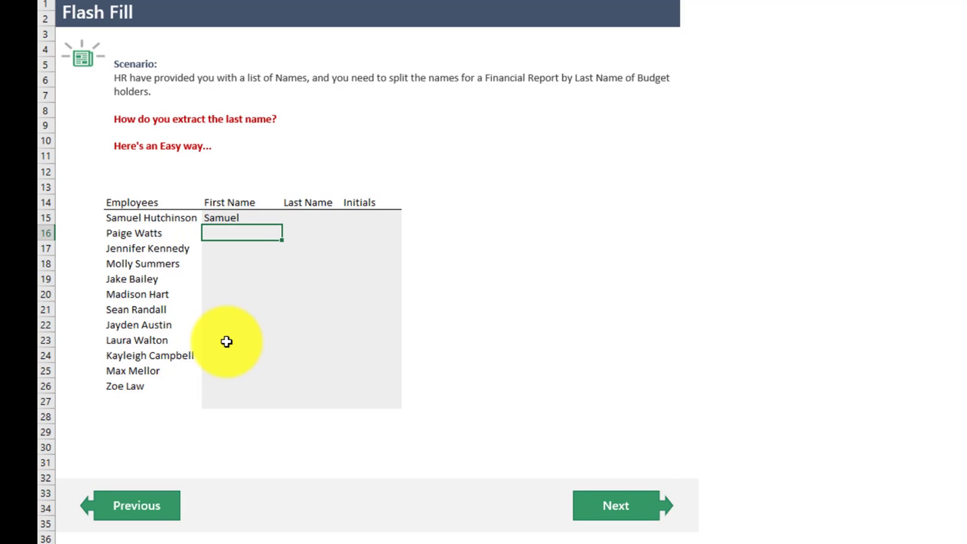
{"action": "type", "text": "Paige"}
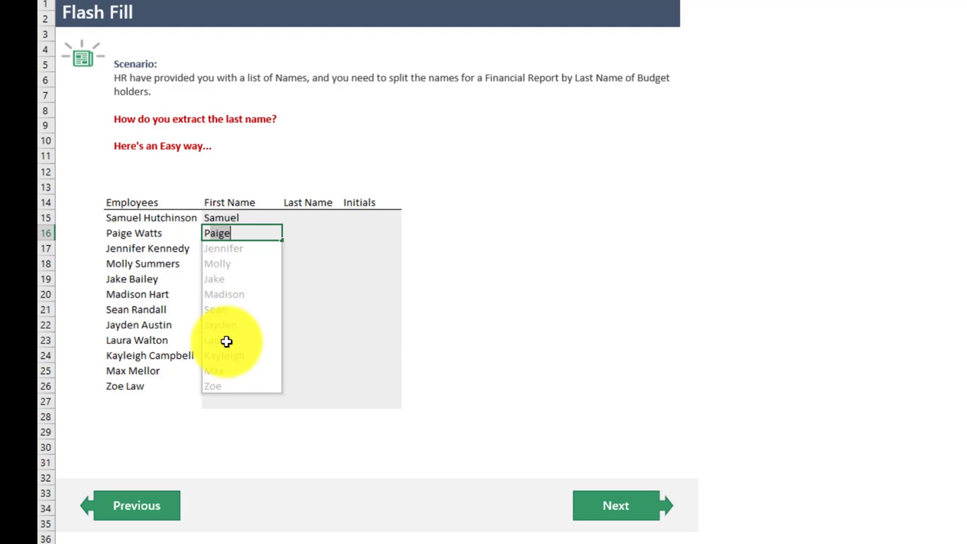
{"action": "key", "text": "Return"}
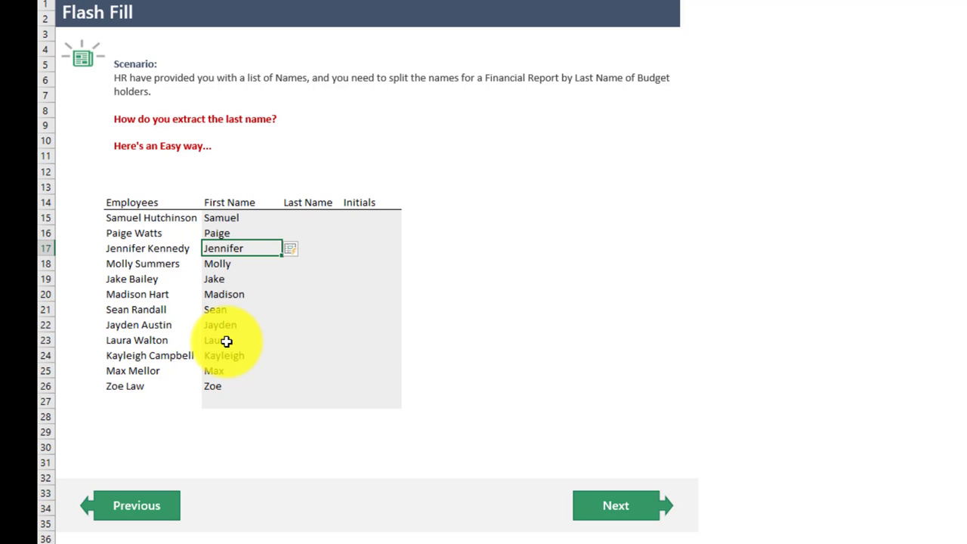
Enter the first two employees' last names in D15 and D16 and accept Flash Fill for the rest of the Last Name column.
{"action": "key", "text": "Up"}
{"action": "key", "text": "Right"}
{"action": "key", "text": "Up"}
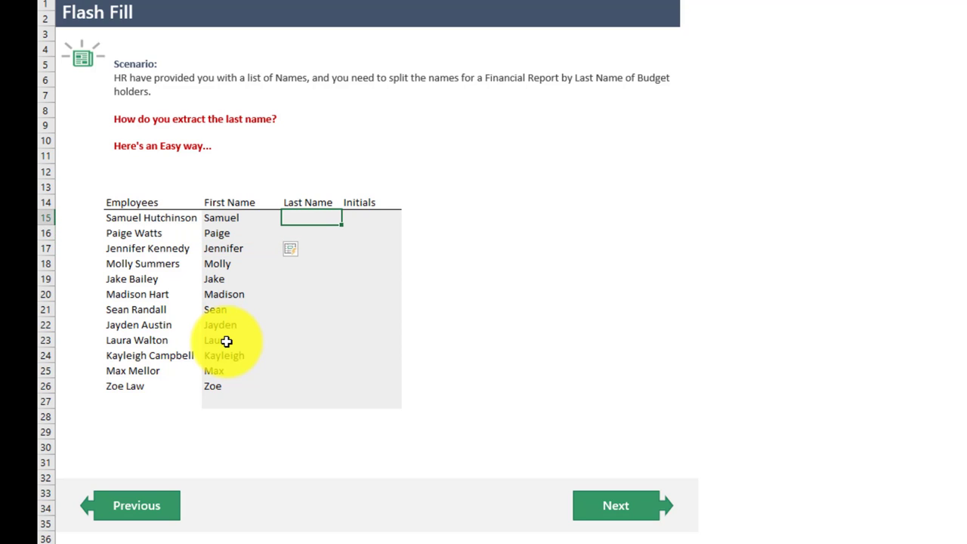
{"action": "type", "text": "Hutchinson"}
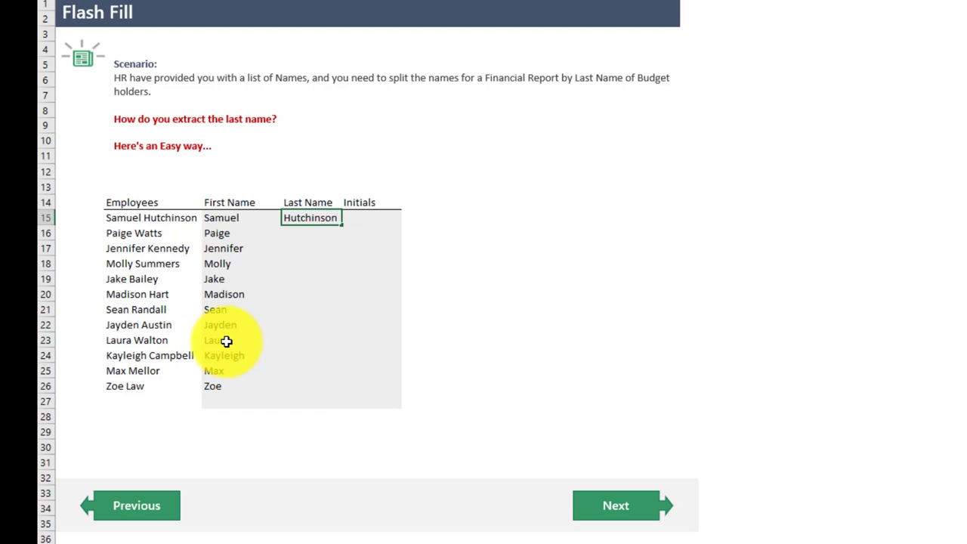
{"action": "key", "text": "Return"}
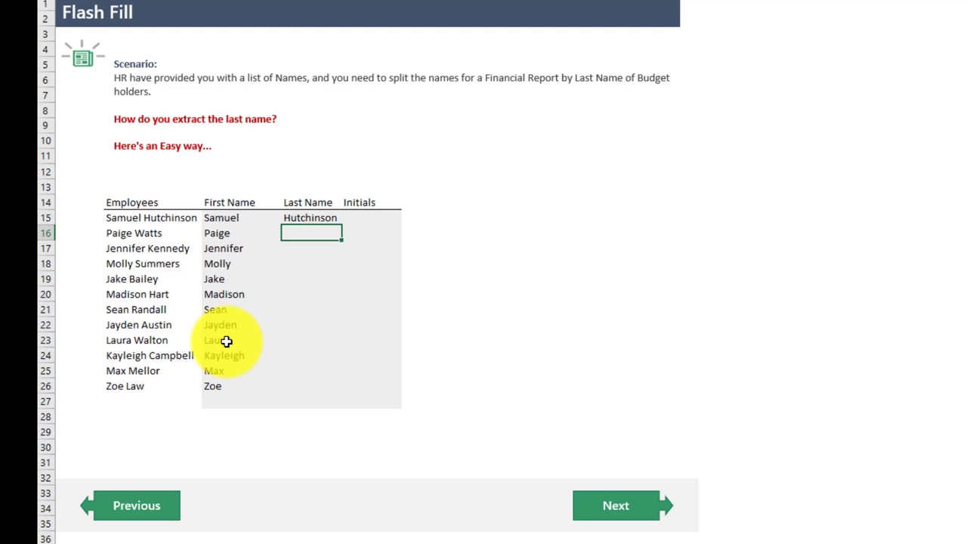
{"action": "type", "text": "Watts"}
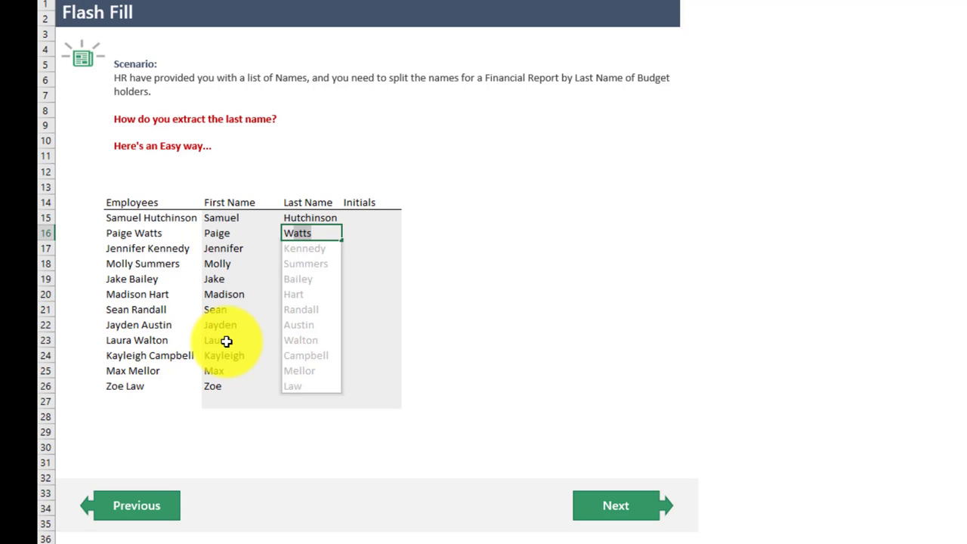
{"action": "key", "text": "Return"}
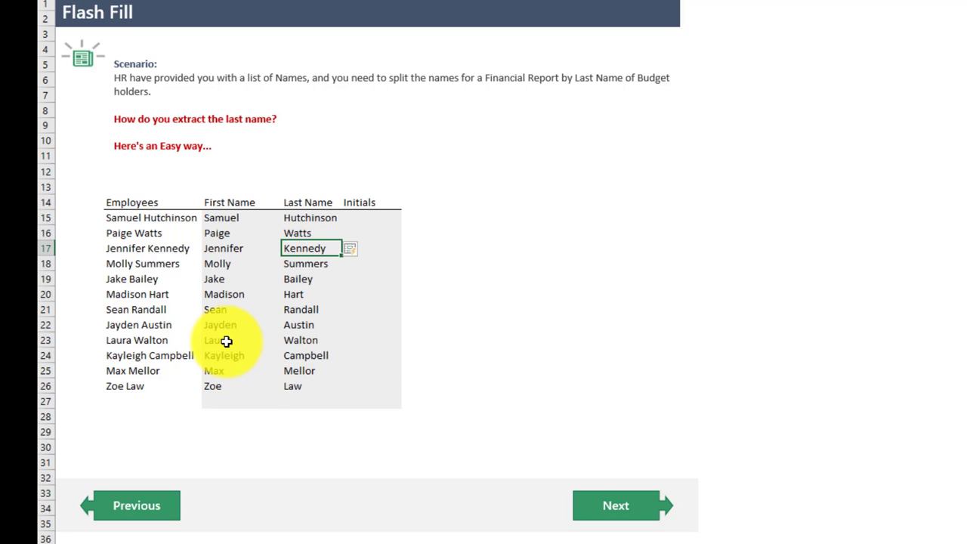
Enter SH in E15 and PW in E16 and accept Flash Fill for the rest of the Initials column.
{"action": "key", "text": "Right"}
{"action": "key", "text": "Up"}
{"action": "key", "text": "Up"}
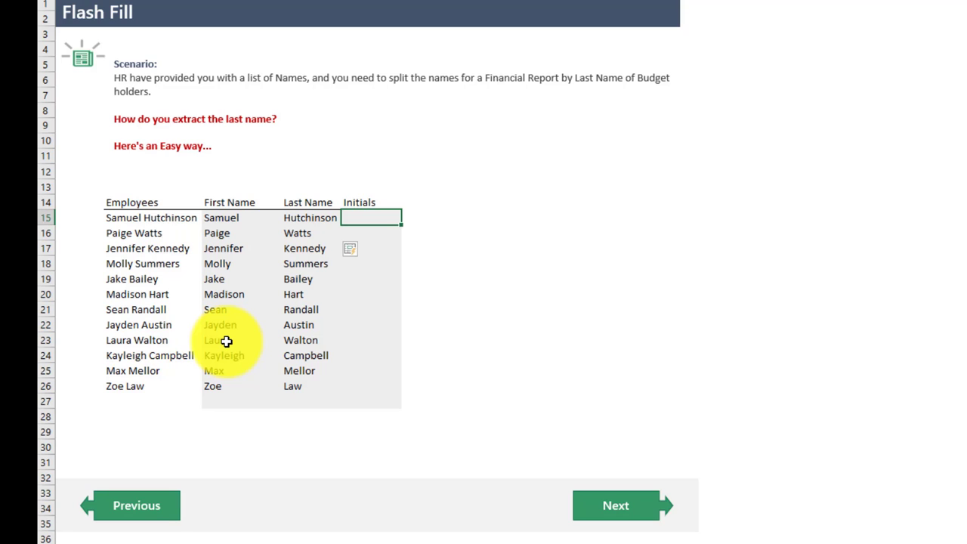
{"action": "type", "text": "SH"}
{"action": "key", "text": "Return"}
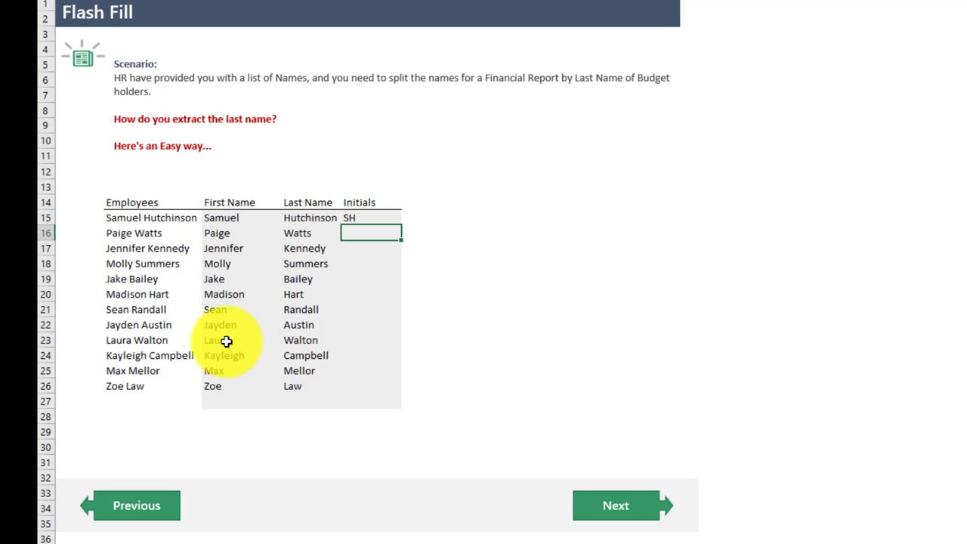
{"action": "type", "text": "PW"}
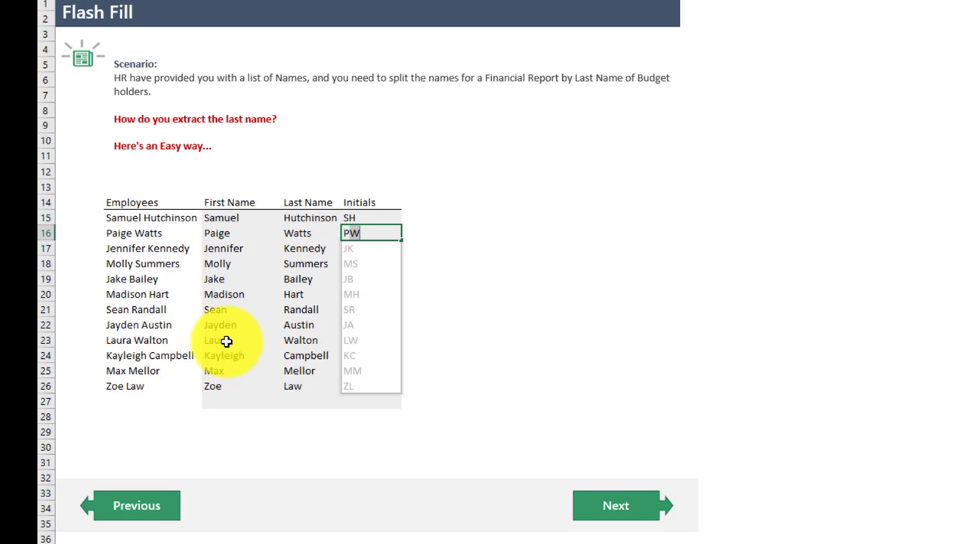
{"action": "key", "text": "Return"}
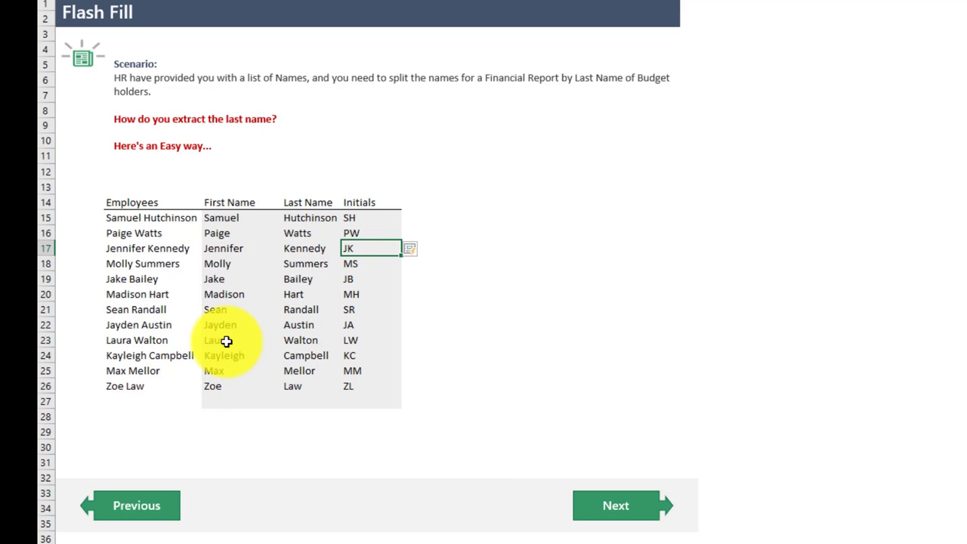
{"action": "left_click_drag", "start_coordinate": [227, 217], "coordinate": [352, 392]}
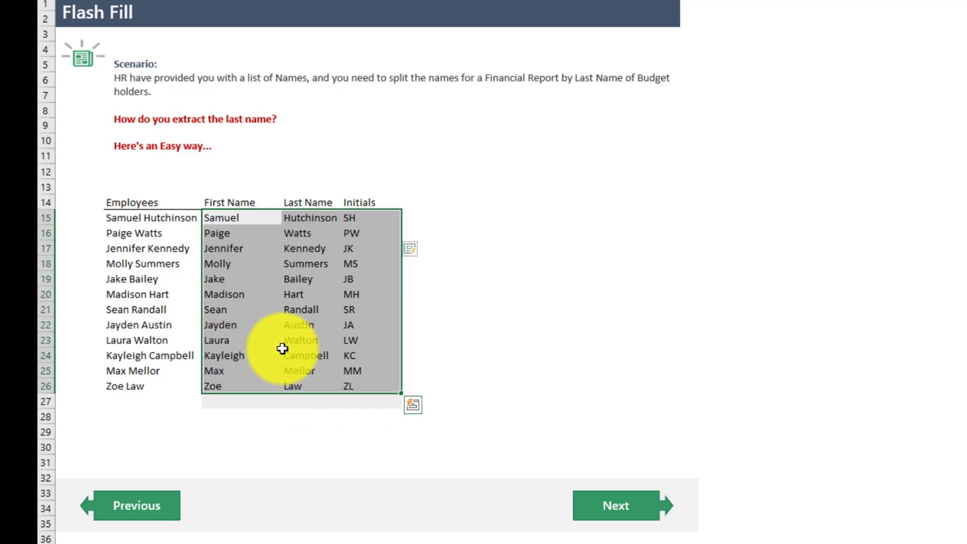
Delete the second employee's name in B16 and move the names in B17:B26 up one row to close the gap.
{"action": "left_click", "coordinate": [151, 236]}
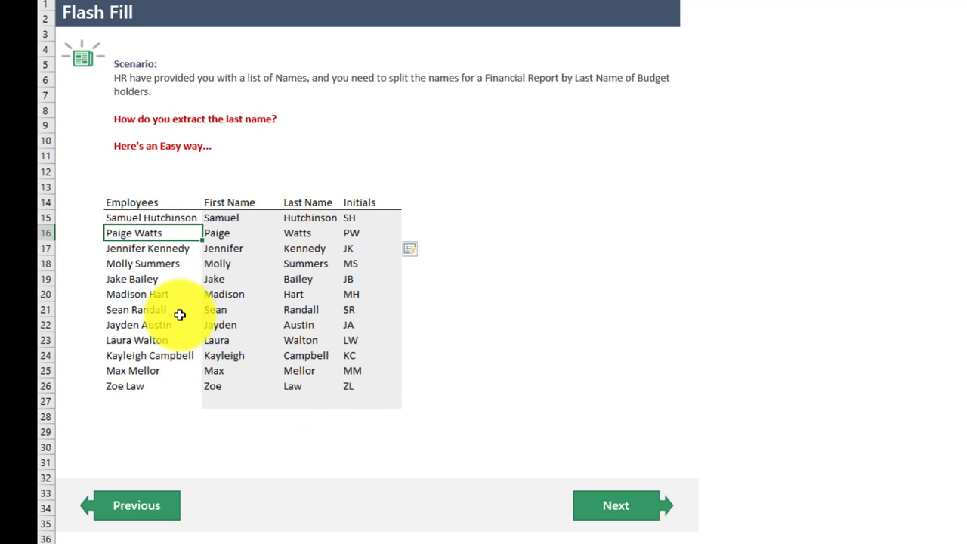
{"action": "key", "text": "Delete"}
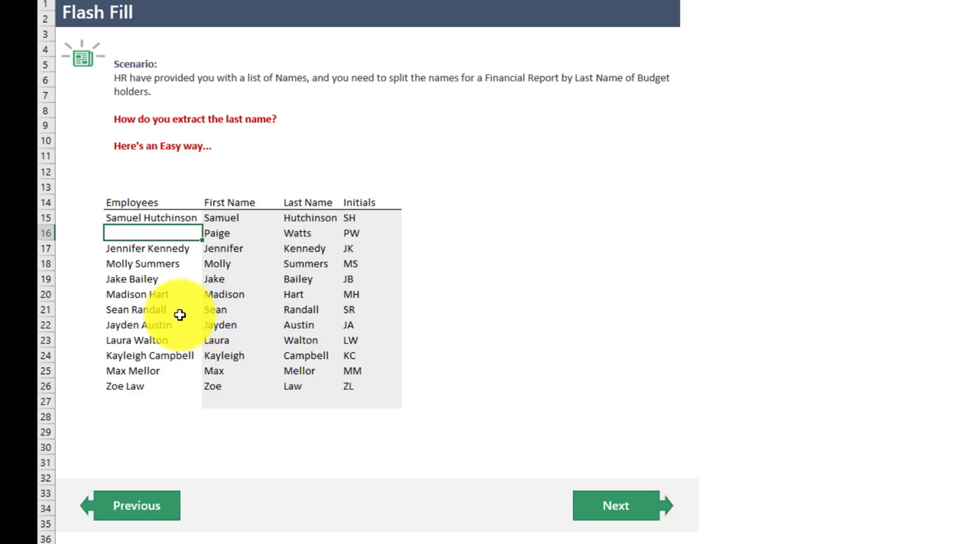
{"action": "key", "text": "Down"}
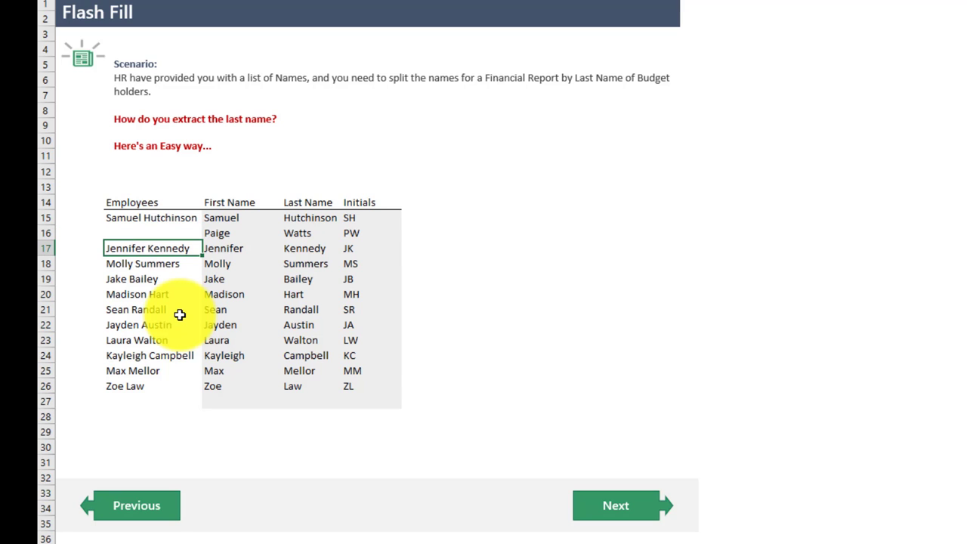
{"action": "key", "text": "ctrl+shift+Down"}
{"action": "key", "text": "ctrl+x"}
{"action": "key", "text": "Up"}
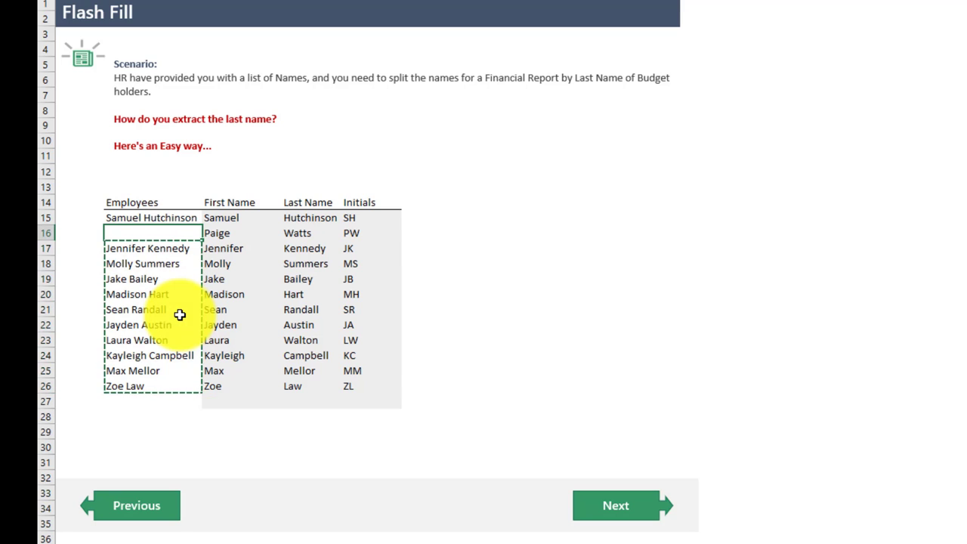
{"action": "key", "text": "ctrl+v"}
{"action": "key", "text": "Down"}
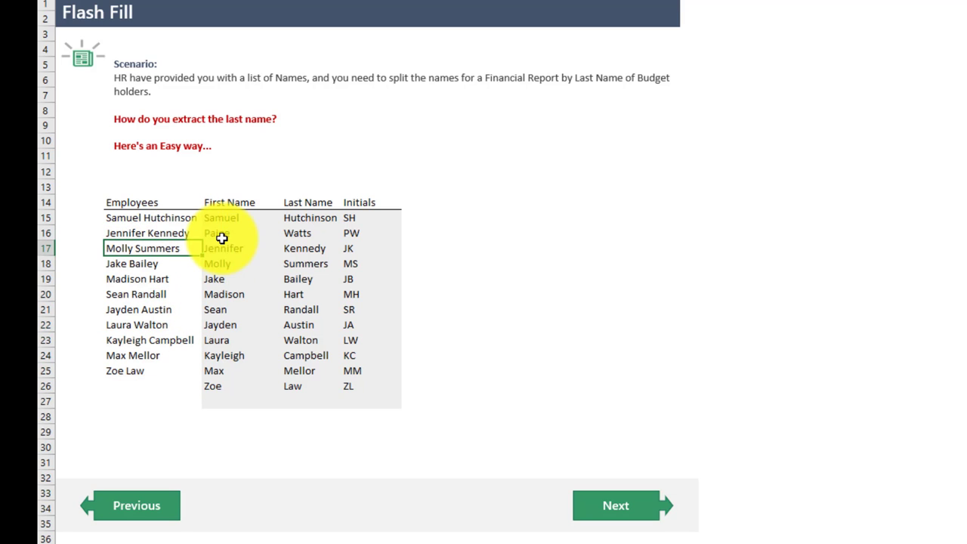
Select the first names, last names and initials in C16:E25 to compare them with the shifted employee list.
{"action": "left_click_drag", "start_coordinate": [222, 238], "coordinate": [363, 373]}
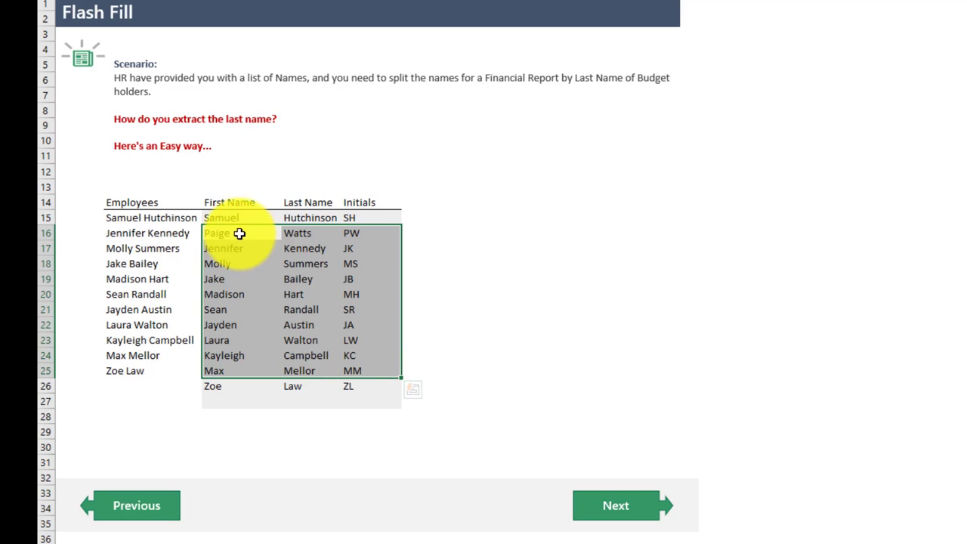
{"action": "mouse_move", "coordinate": [240, 227]}
{"action": "left_mouse_down"}
{"action": "mouse_move", "coordinate": [270, 223]}
{"action": "mouse_move", "coordinate": [252, 232]}
{"action": "left_mouse_up"}
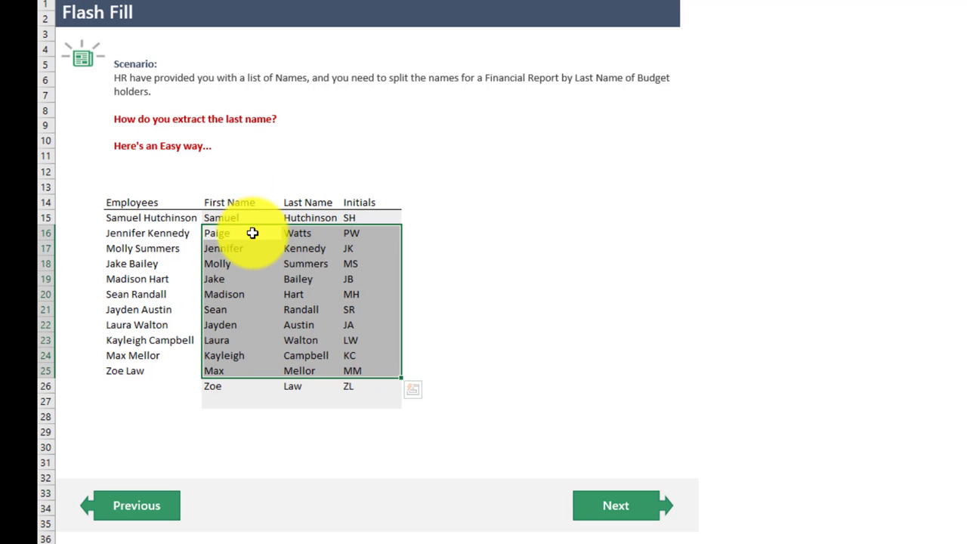
{"action": "left_click", "coordinate": [235, 217]}
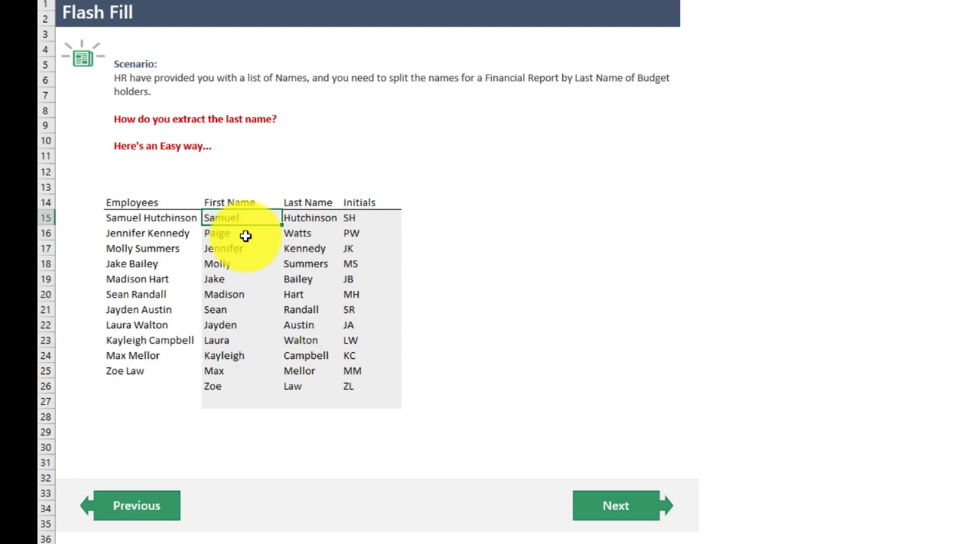
Go to the Get Data from Folder sheet and move the Get Data menu picture next to the scenario text, over columns L to R.
{"action": "left_click", "coordinate": [603, 507]}
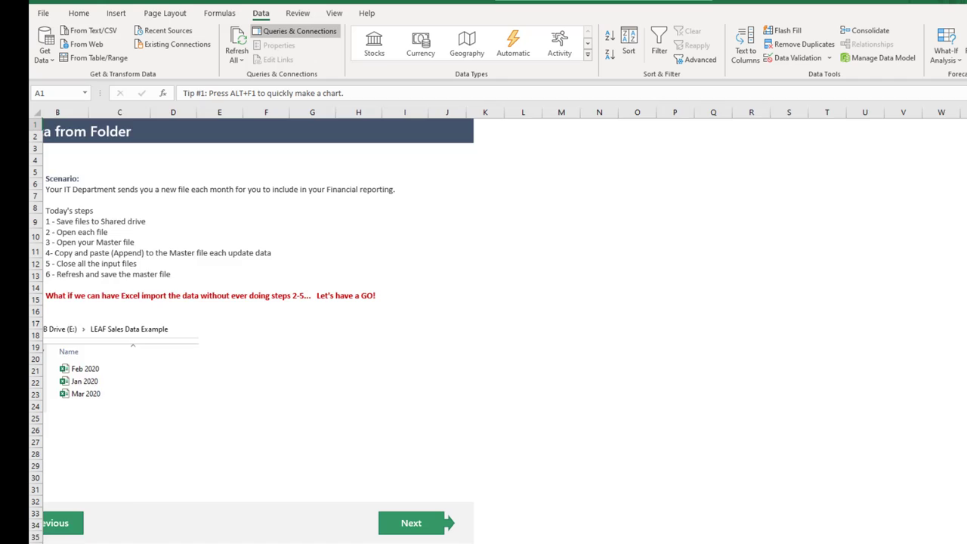
{"action": "scroll", "coordinate": [484, 325], "scroll_direction": "right", "scroll_amount": 3}
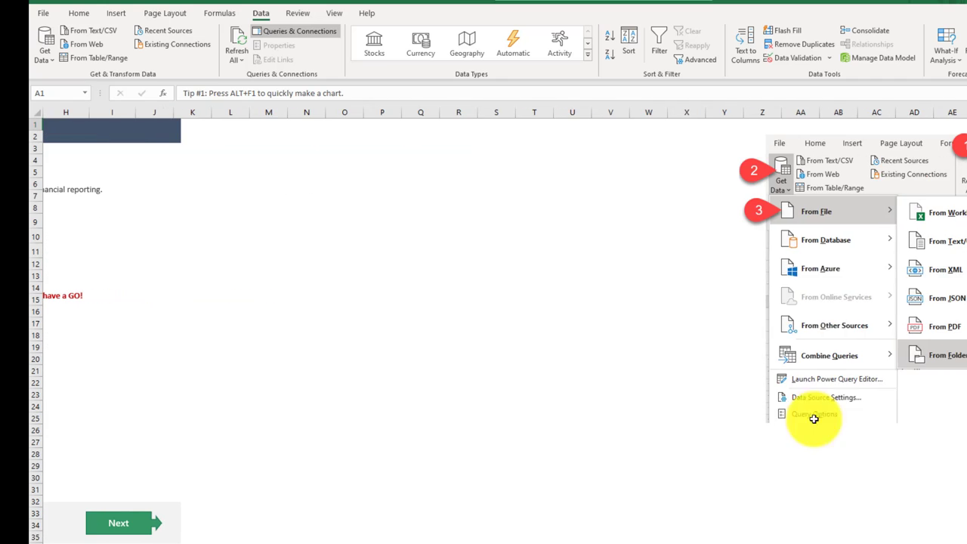
{"action": "left_click_drag", "start_coordinate": [825, 273], "coordinate": [292, 280]}
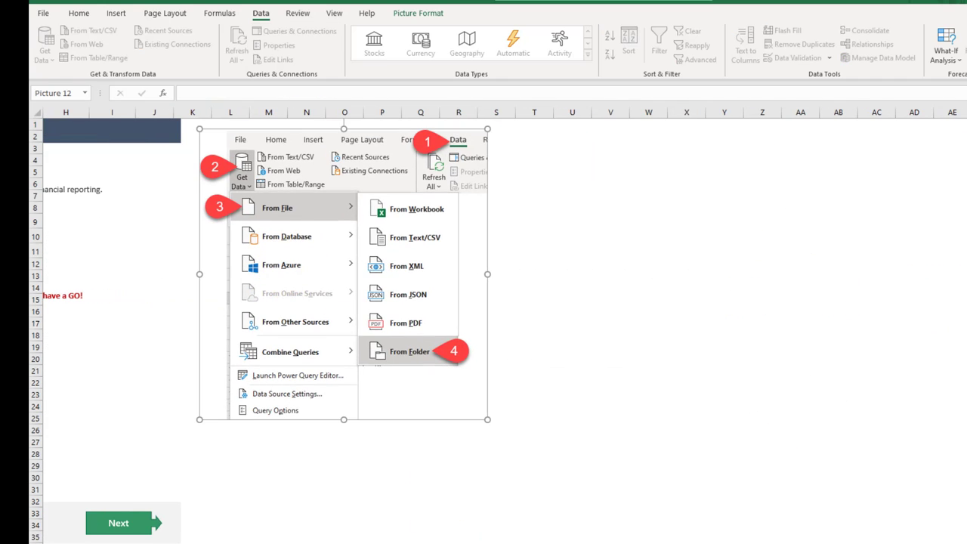
{"action": "scroll", "coordinate": [484, 325], "scroll_direction": "left", "scroll_amount": 3}
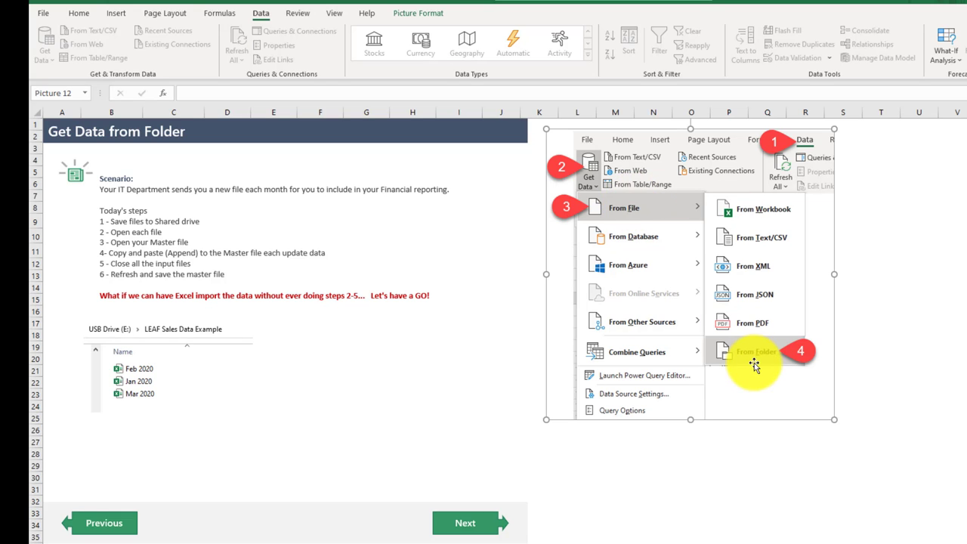
{"action": "left_click", "coordinate": [577, 465]}
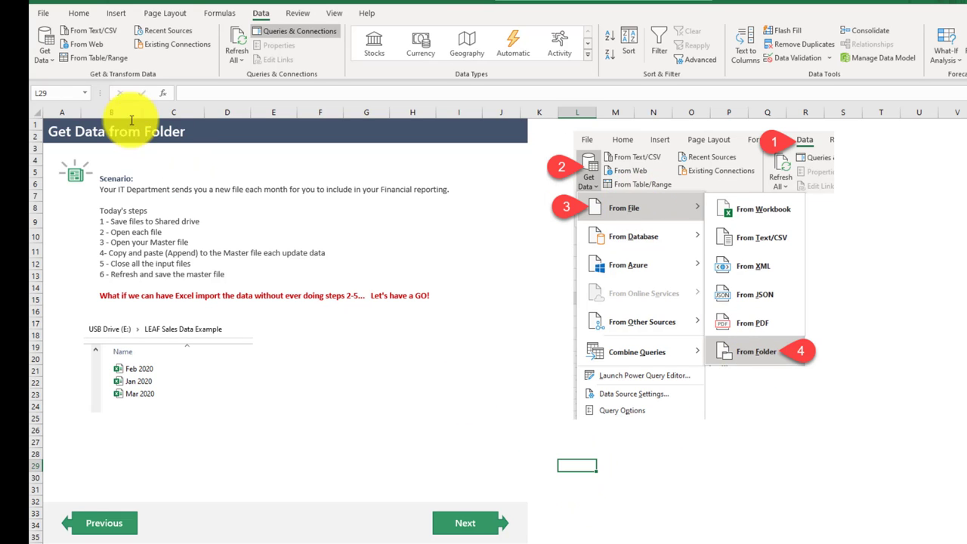
Get data from a folder, using E:\LEAF Sales Data Example as the folder path.
{"action": "left_click", "coordinate": [40, 60]}
{"action": "mouse_move", "coordinate": [76, 81]}
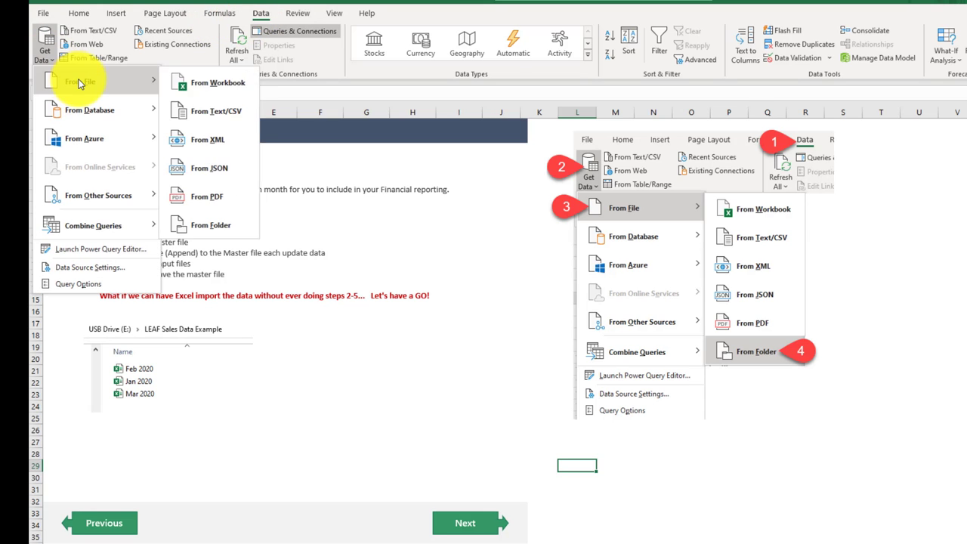
{"action": "left_click", "coordinate": [208, 226]}
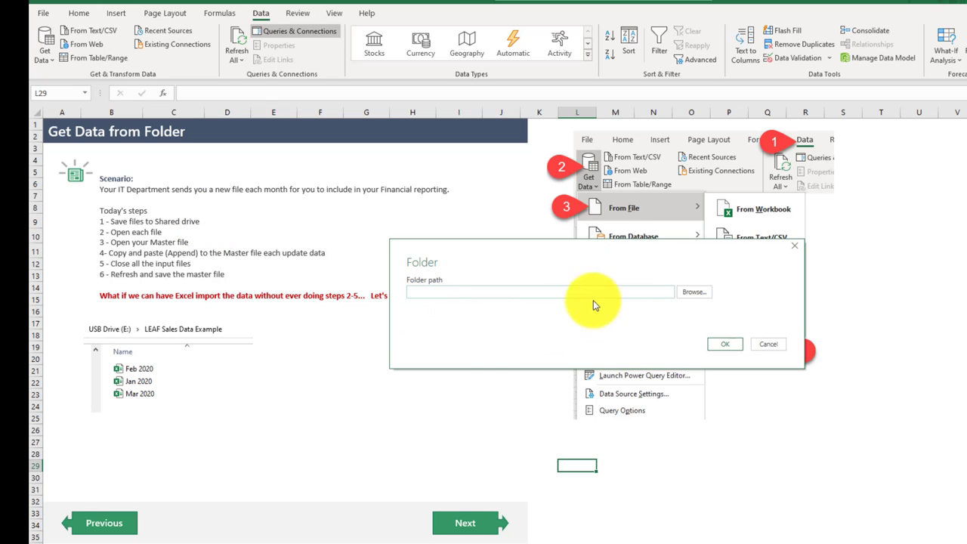
{"action": "left_click", "coordinate": [690, 294]}
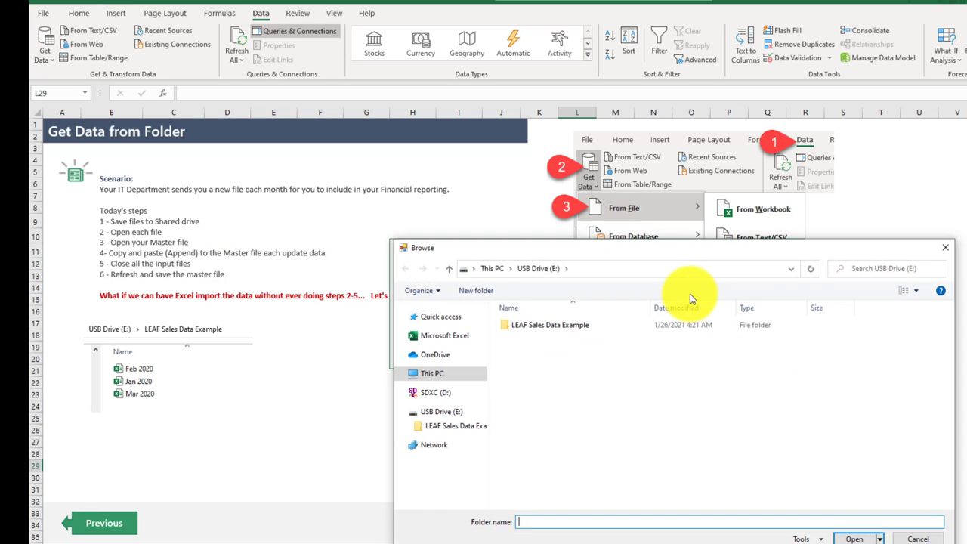
{"action": "left_click", "coordinate": [538, 324]}
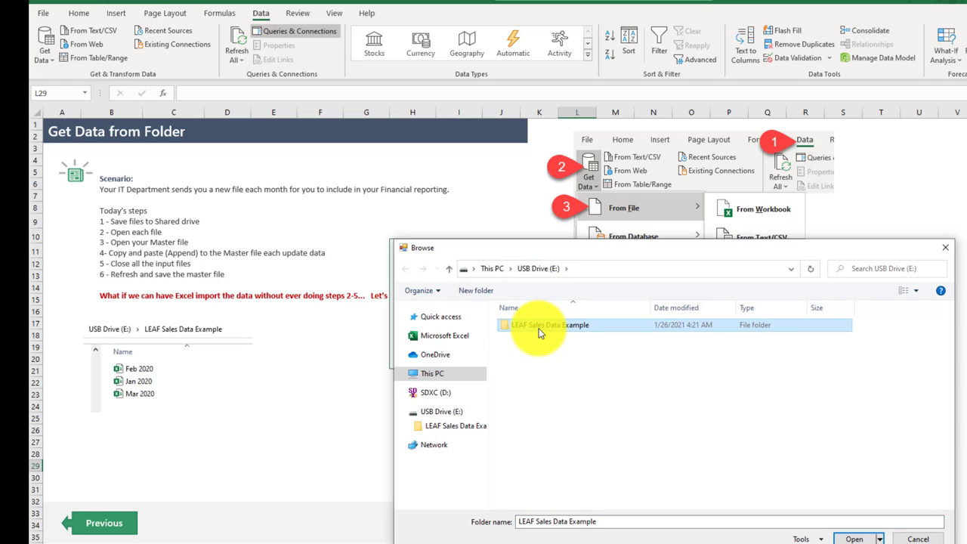
{"action": "left_click", "coordinate": [856, 539]}
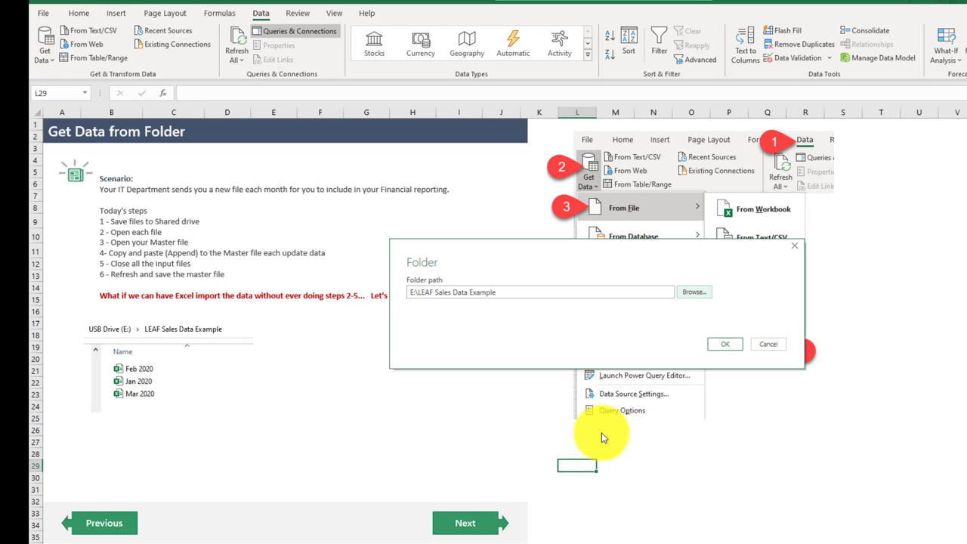
{"action": "left_click", "coordinate": [718, 345]}
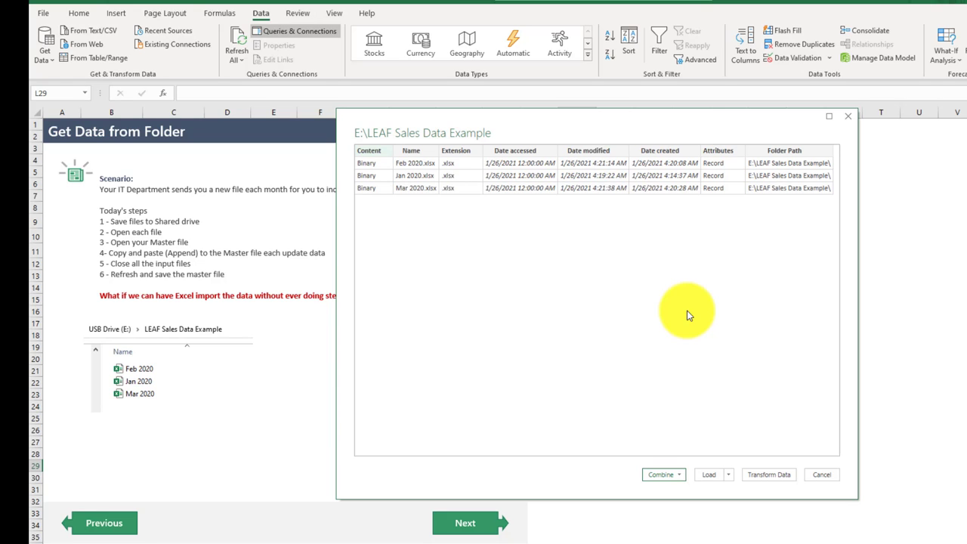
Combine the folder's files with Combine & Load To, extracting Sheet1 and using the first file as the sample.
{"action": "left_click", "coordinate": [680, 476]}
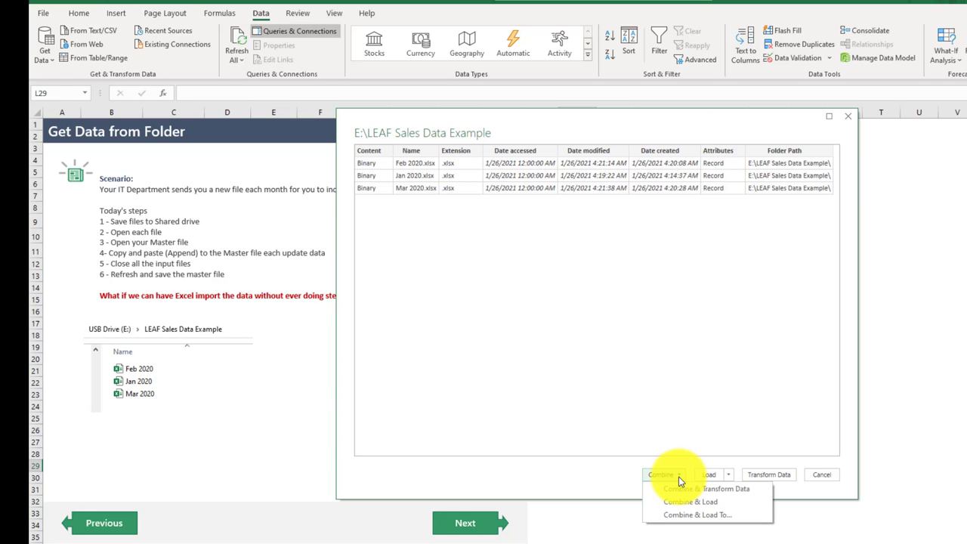
{"action": "left_click", "coordinate": [688, 518]}
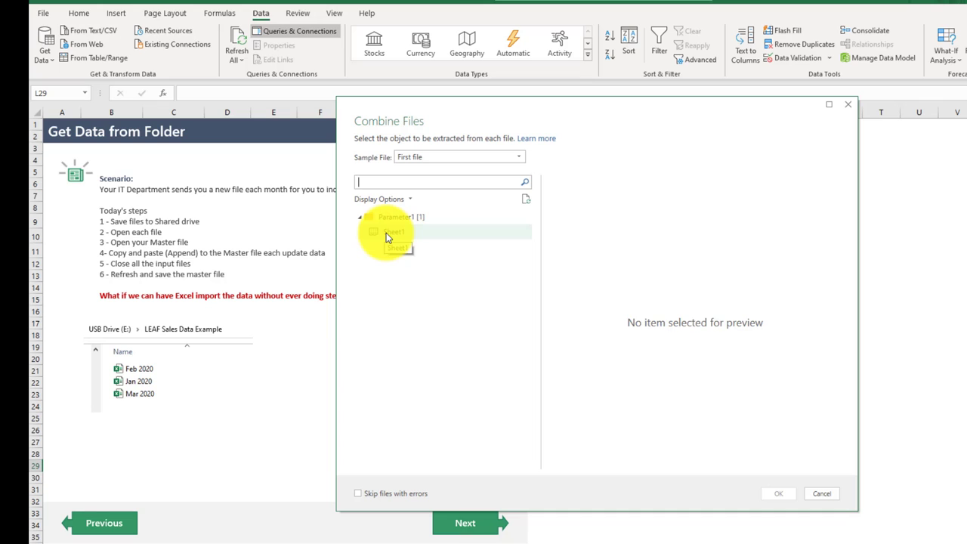
{"action": "left_click", "coordinate": [387, 236]}
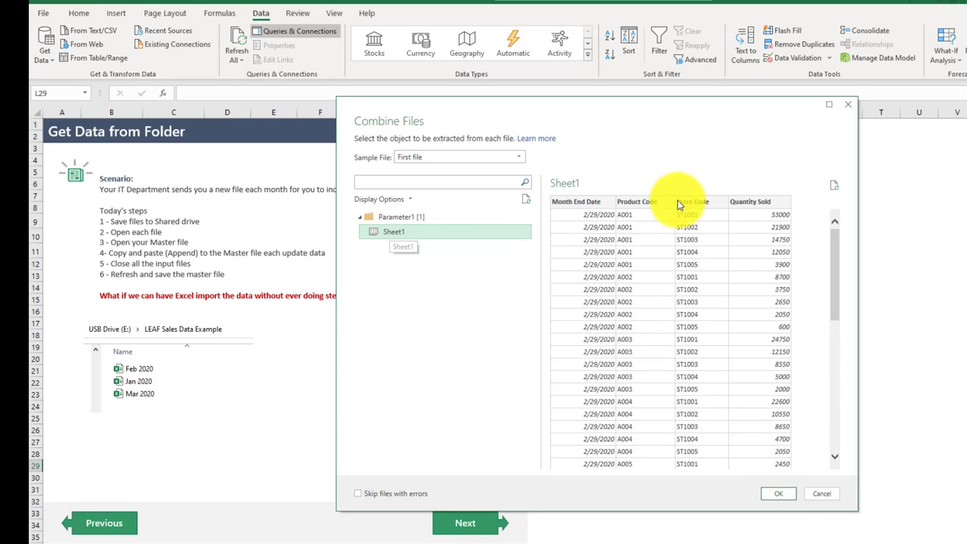
{"action": "left_click", "coordinate": [779, 495]}
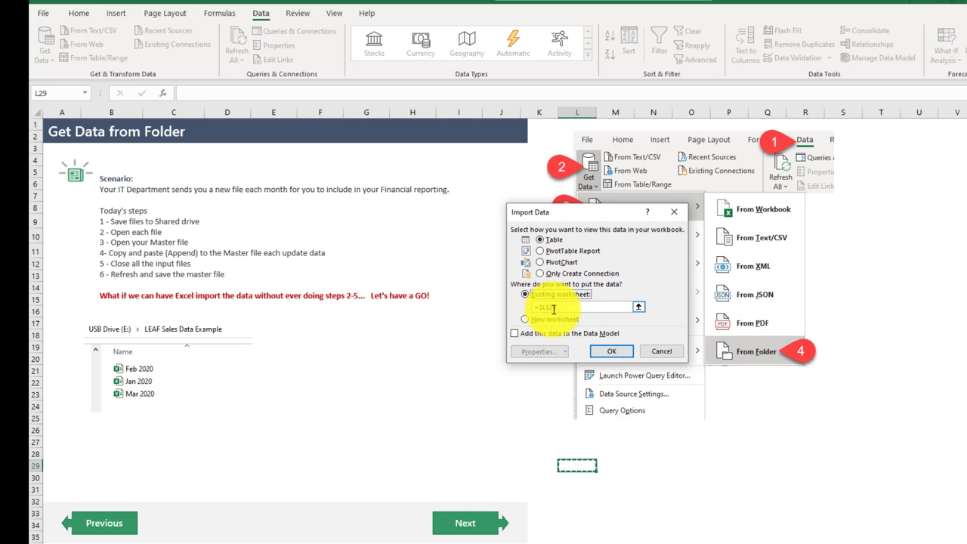
{"action": "left_click", "coordinate": [543, 295]}
{"action": "left_click", "coordinate": [882, 189]}
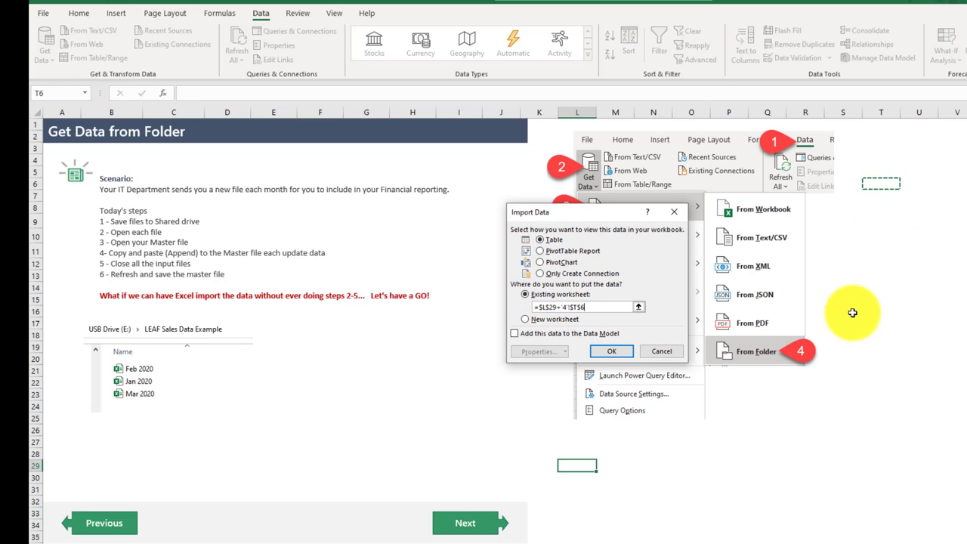
{"action": "left_click", "coordinate": [883, 291]}
{"action": "left_click", "coordinate": [879, 361]}
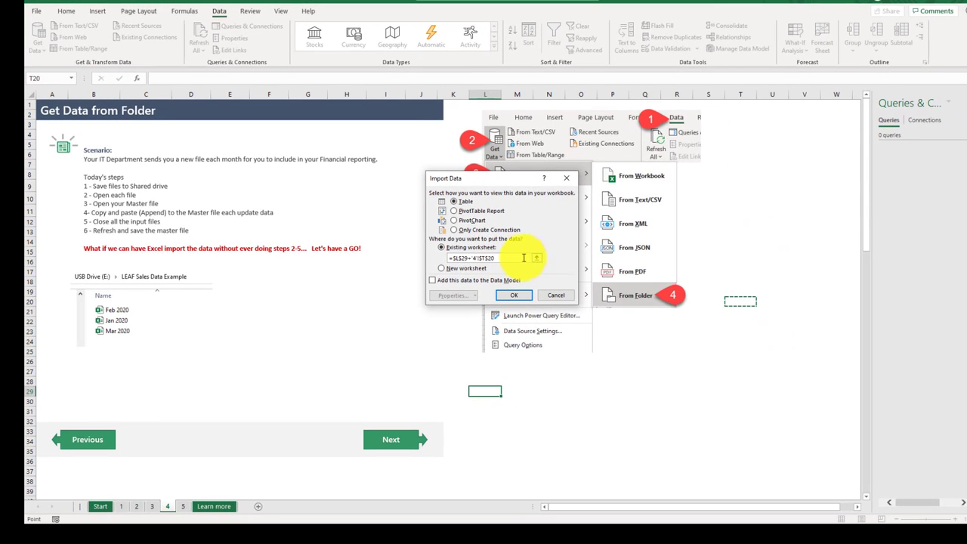
Clear the destination reference, pick cell T14 on the existing worksheet and import the combined data as a table.
{"action": "left_click_drag", "start_coordinate": [524, 258], "coordinate": [433, 257]}
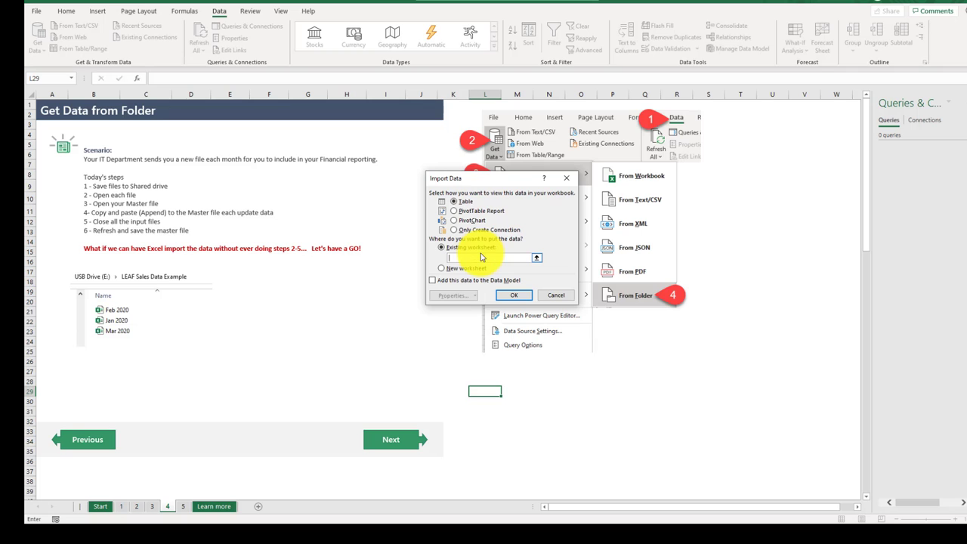
{"action": "left_click", "coordinate": [739, 242]}
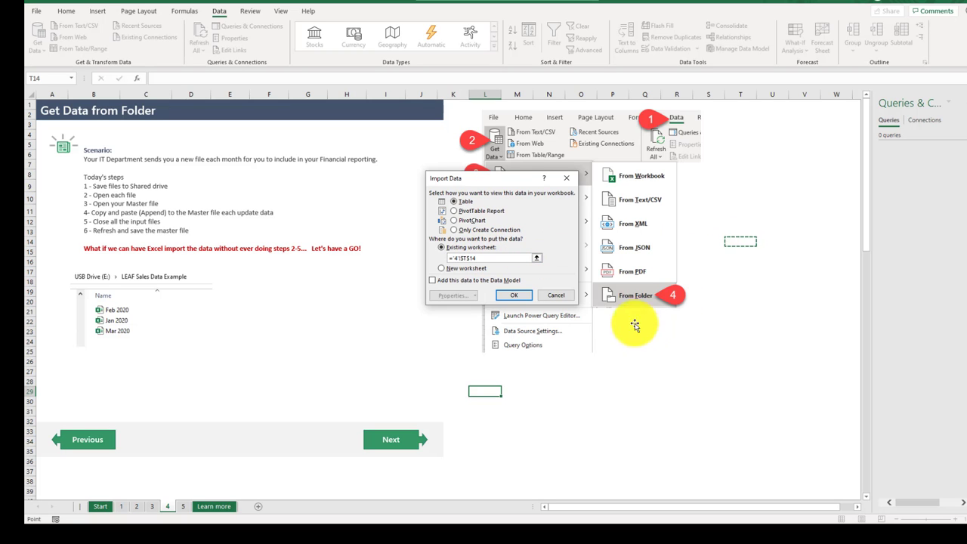
{"action": "left_click", "coordinate": [517, 297]}
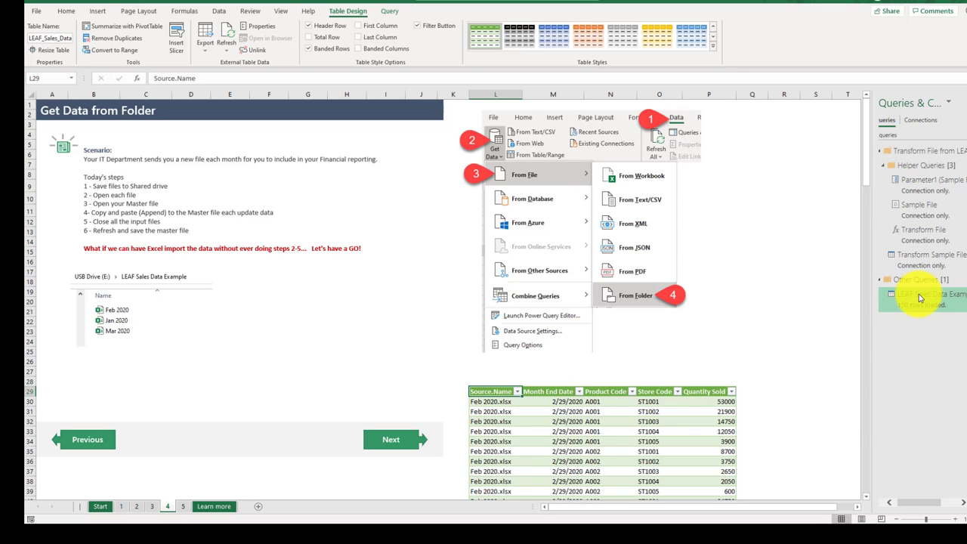
Examine the loaded query and the rows of the imported sales table, including their source file names.
{"action": "mouse_move", "coordinate": [919, 297]}
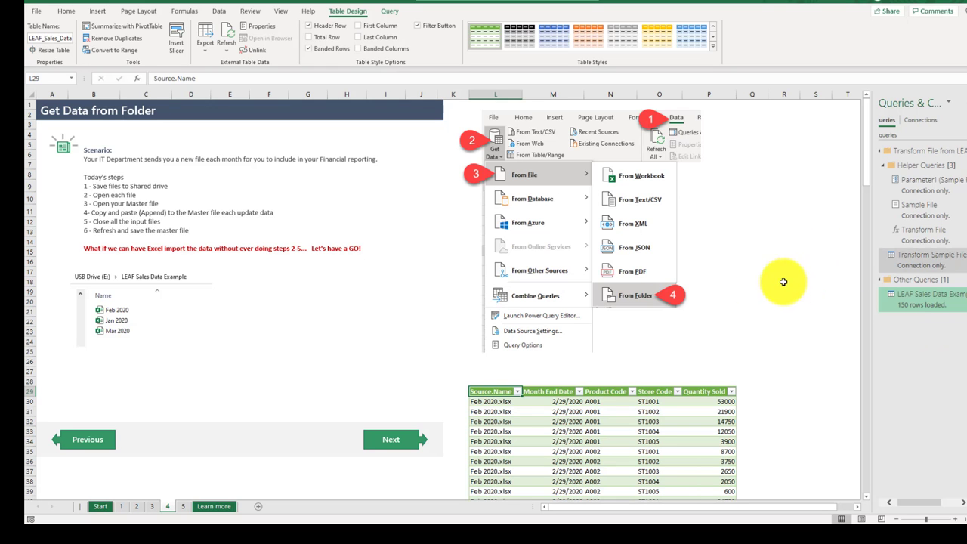
{"action": "scroll", "coordinate": [702, 328], "scroll_direction": "down", "scroll_amount": 3}
{"action": "scroll", "coordinate": [703, 331], "scroll_direction": "down", "scroll_amount": 6}
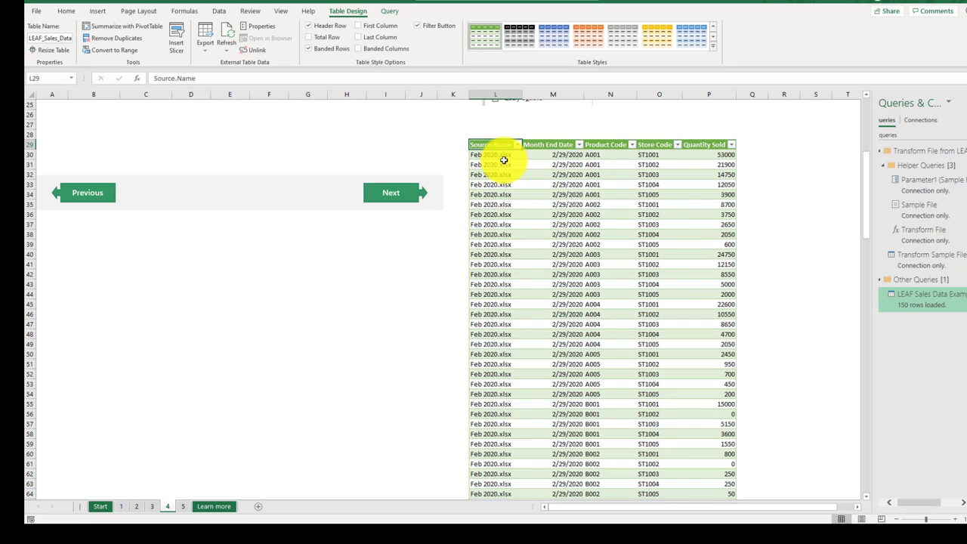
Create a PivotTable from the LEAF_Sales_Data_Example table on the existing worksheet, located at cell R5.
{"action": "scroll", "coordinate": [557, 268], "scroll_direction": "down", "scroll_amount": 20}
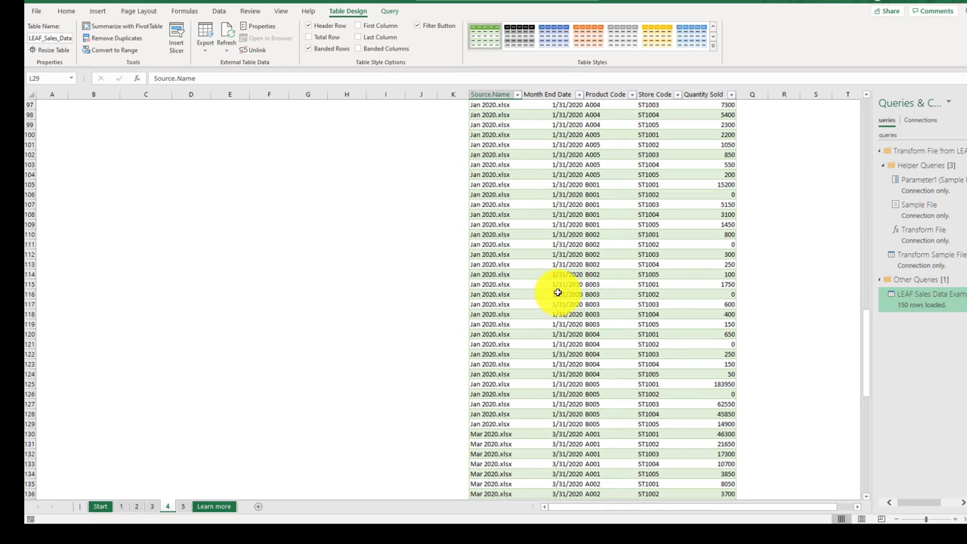
{"action": "scroll", "coordinate": [552, 261], "scroll_direction": "down", "scroll_amount": 11}
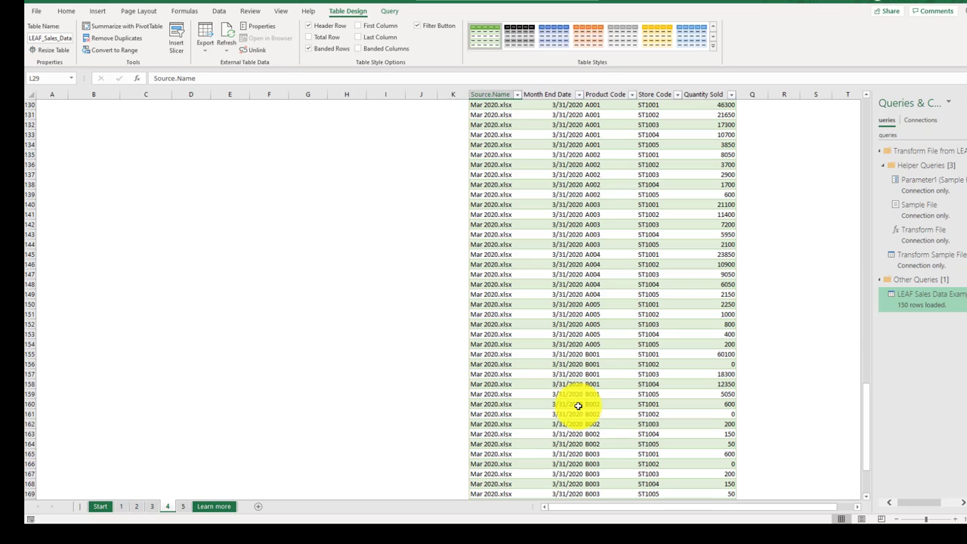
{"action": "scroll", "coordinate": [579, 406], "scroll_direction": "up", "scroll_amount": 20}
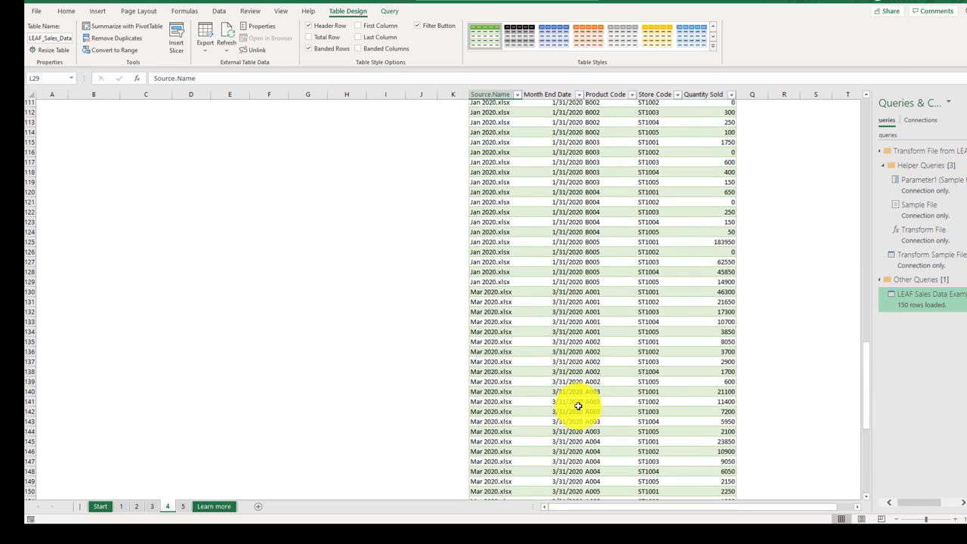
{"action": "scroll", "coordinate": [578, 406], "scroll_direction": "up", "scroll_amount": 19}
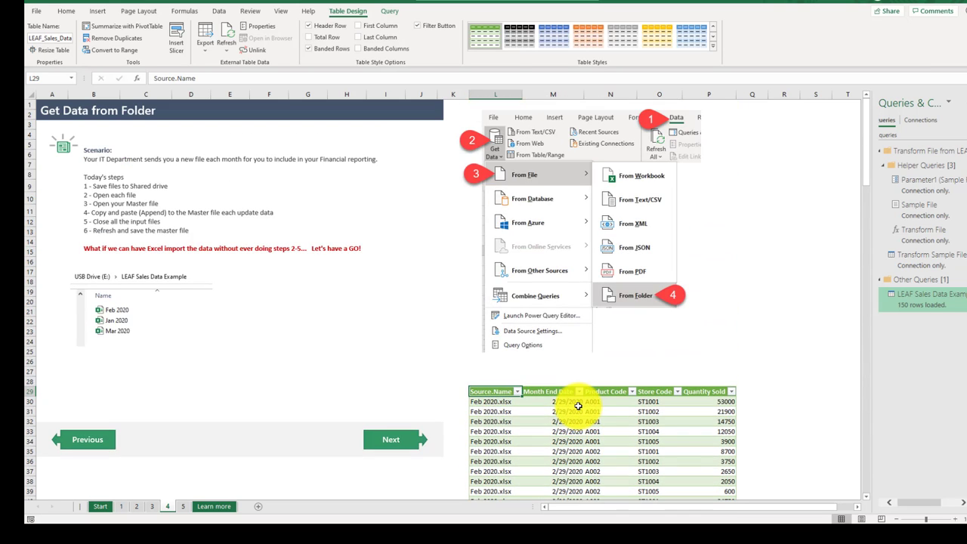
{"action": "left_click", "coordinate": [606, 414]}
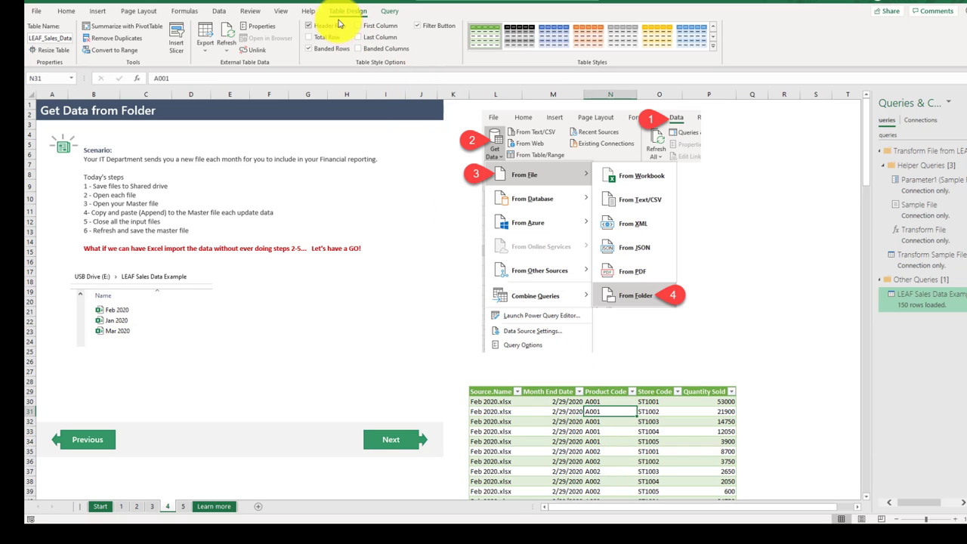
{"action": "left_click", "coordinate": [98, 12]}
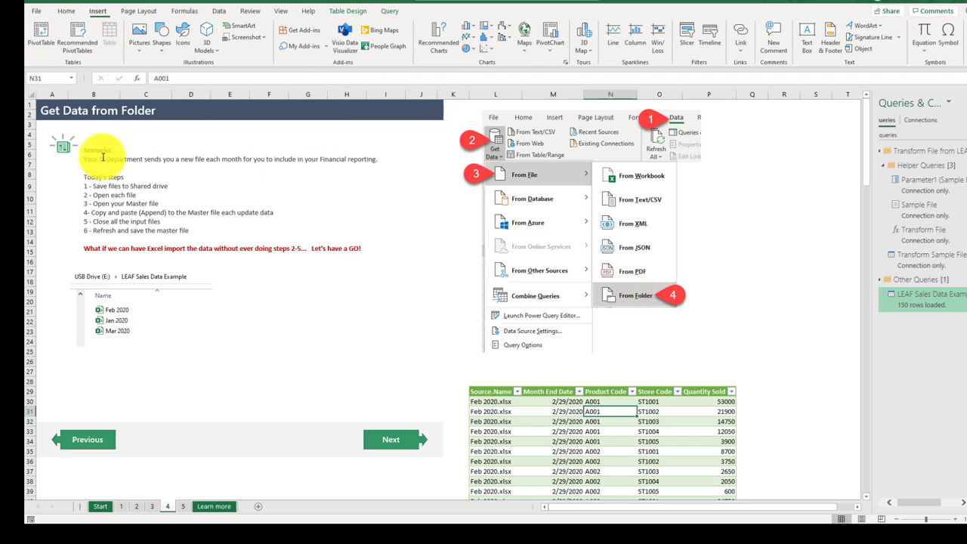
{"action": "left_click", "coordinate": [44, 33]}
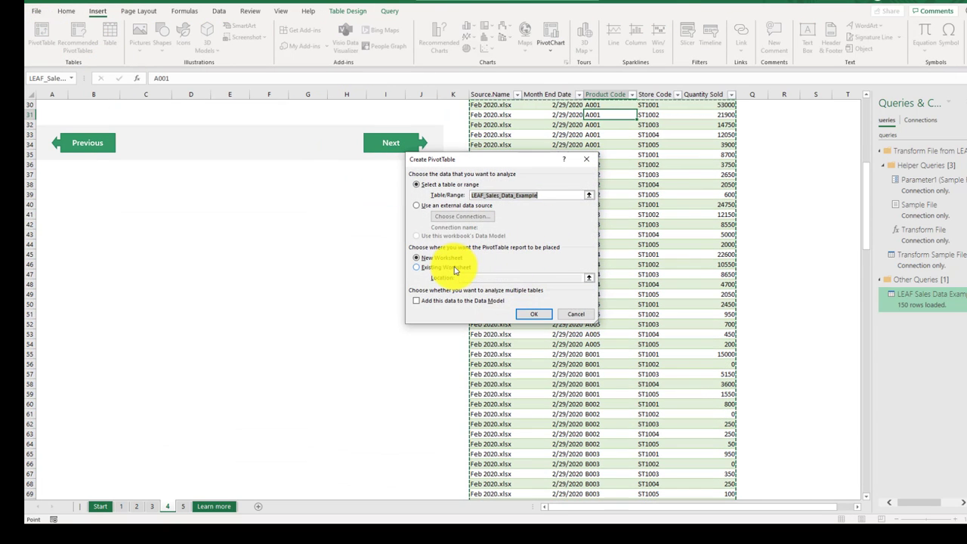
{"action": "left_click", "coordinate": [442, 267]}
{"action": "left_click", "coordinate": [478, 275]}
{"action": "scroll", "coordinate": [761, 285], "scroll_direction": "up", "scroll_amount": 10}
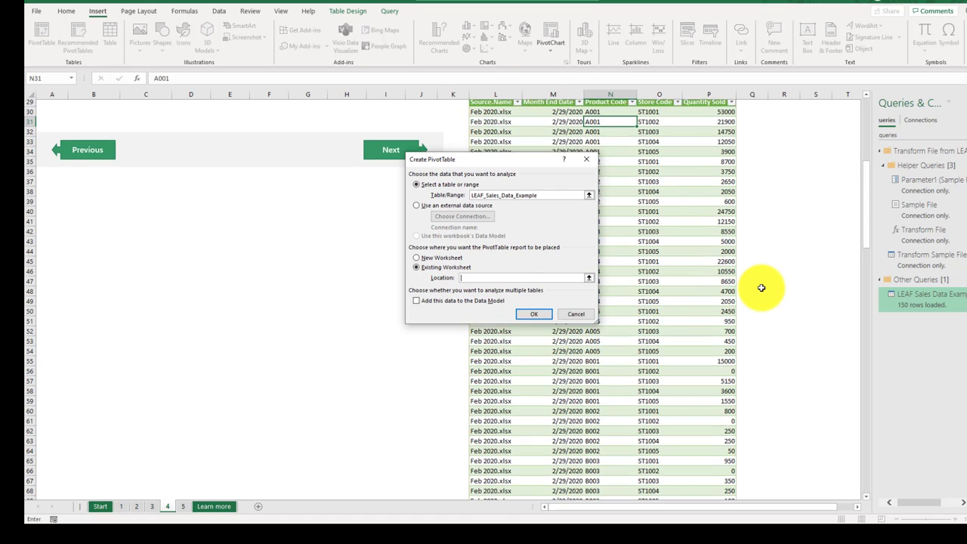
{"action": "left_click", "coordinate": [778, 142]}
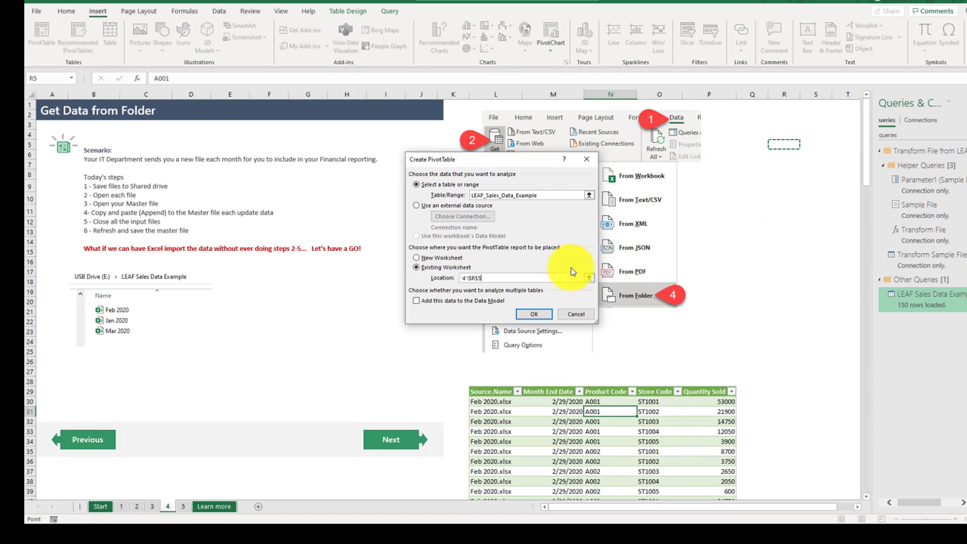
{"action": "left_click", "coordinate": [532, 315]}
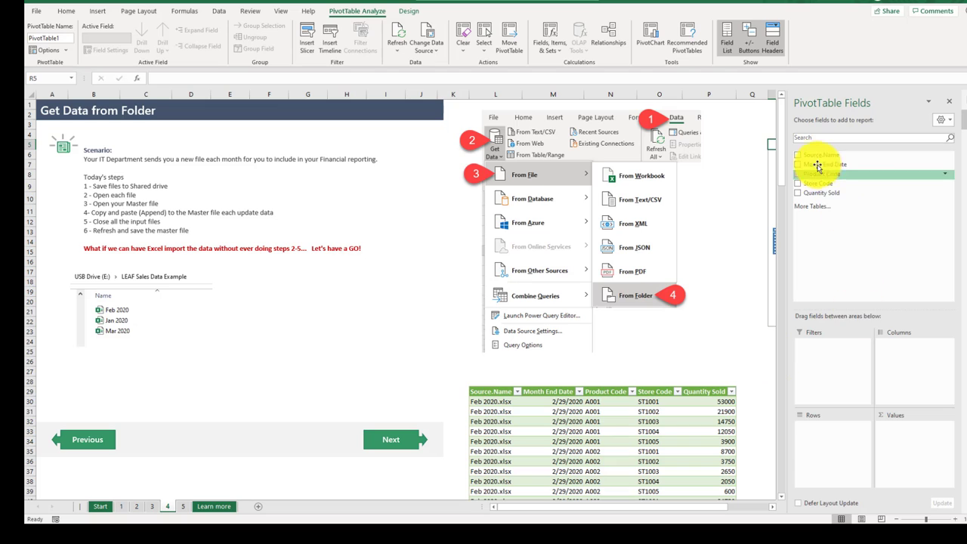
Add Month End Date to the PivotTable rows and Quantity Sold to its values, and leave the PivotTable.
{"action": "left_click_drag", "start_coordinate": [824, 166], "coordinate": [831, 443]}
{"action": "left_click_drag", "start_coordinate": [807, 188], "coordinate": [896, 436]}
{"action": "left_click", "coordinate": [752, 272]}
{"action": "left_click", "coordinate": [834, 231]}
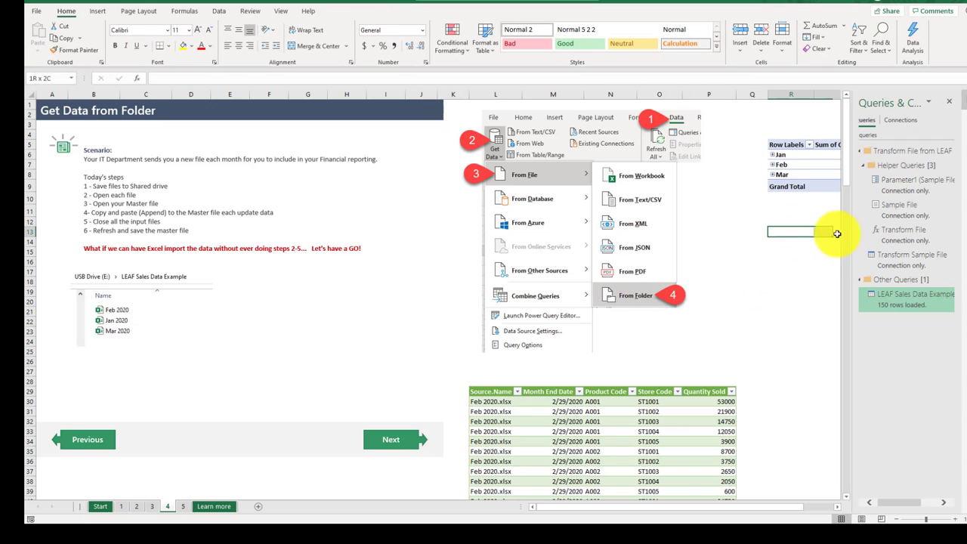
{"action": "left_click", "coordinate": [731, 214]}
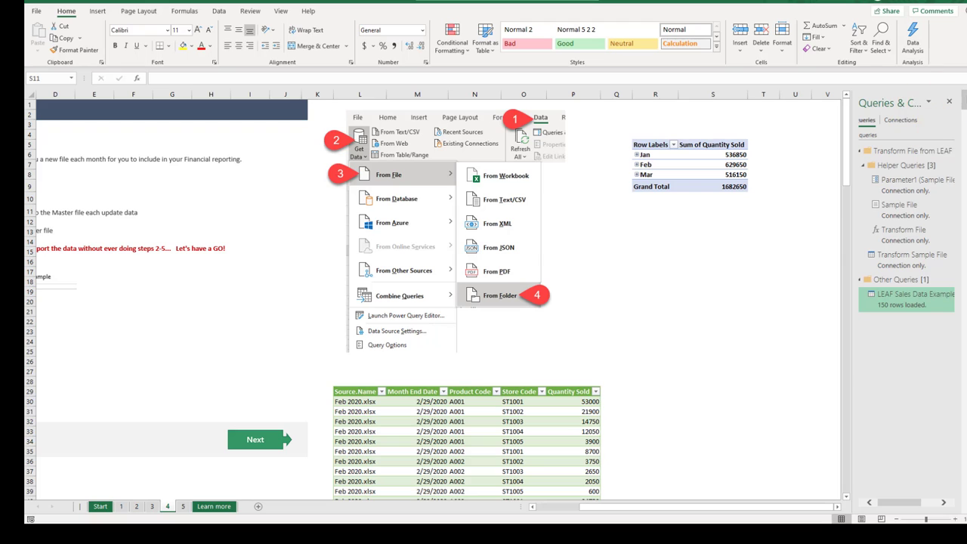
Switch to File Explorer, move the Apr 2020 workbook from USB Drive (E:) into the LEAF Sales Data Example folder and check the folder's contents.
{"action": "key", "text": "alt+Tab"}
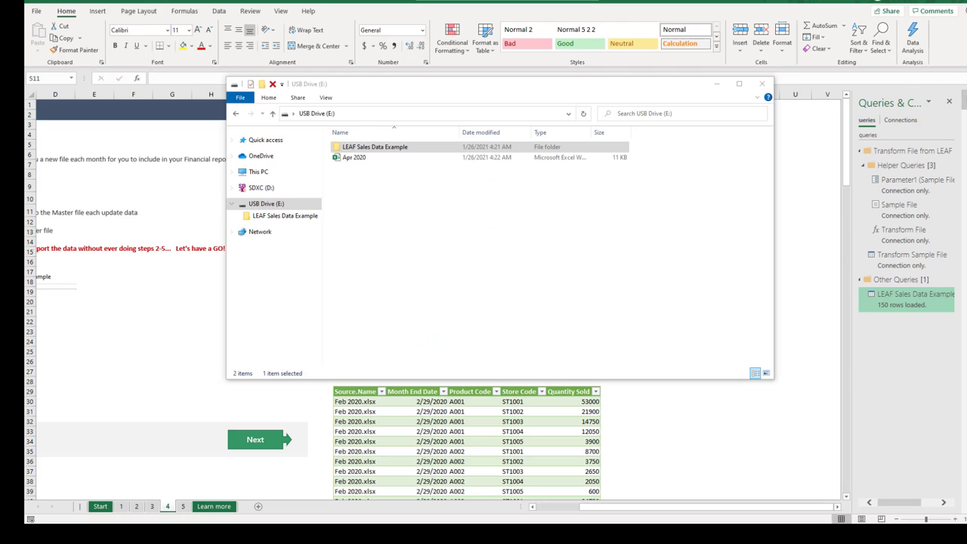
{"action": "double_click", "coordinate": [366, 146]}
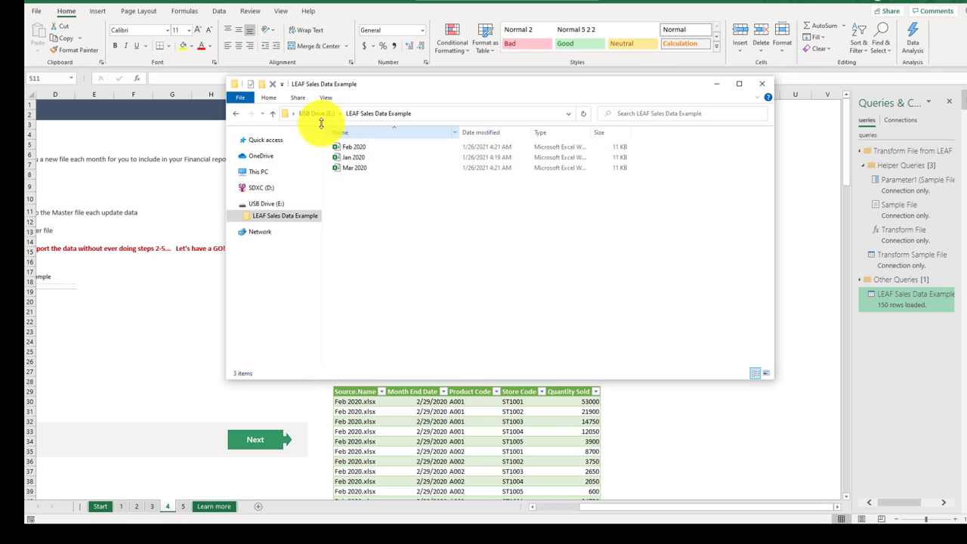
{"action": "left_click", "coordinate": [308, 114]}
{"action": "left_click", "coordinate": [356, 159]}
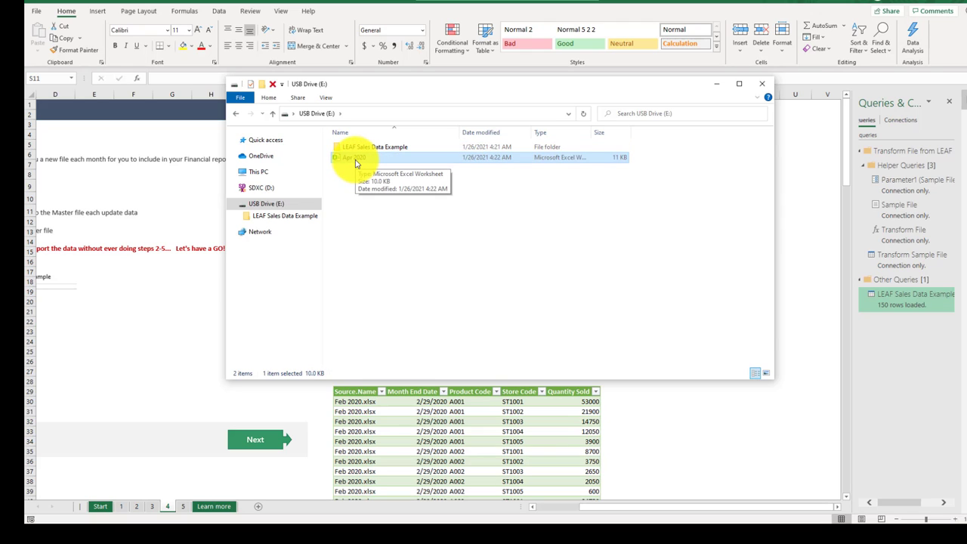
{"action": "left_click_drag", "start_coordinate": [354, 161], "coordinate": [366, 151]}
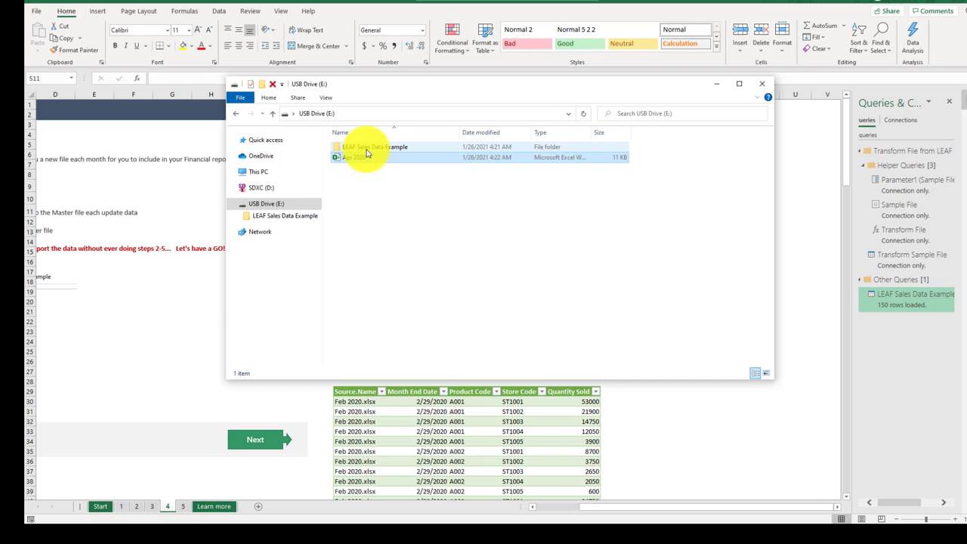
{"action": "double_click", "coordinate": [367, 149]}
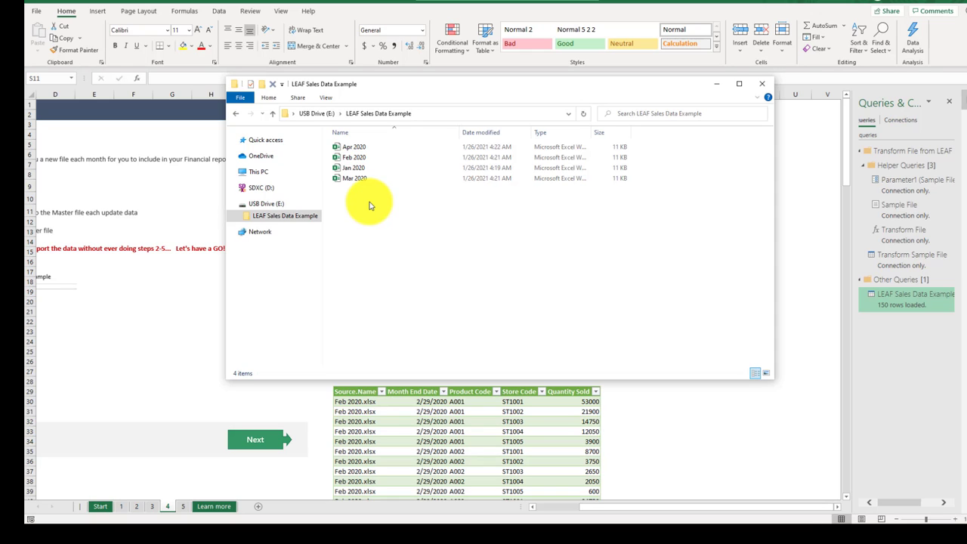
{"action": "left_click", "coordinate": [717, 83]}
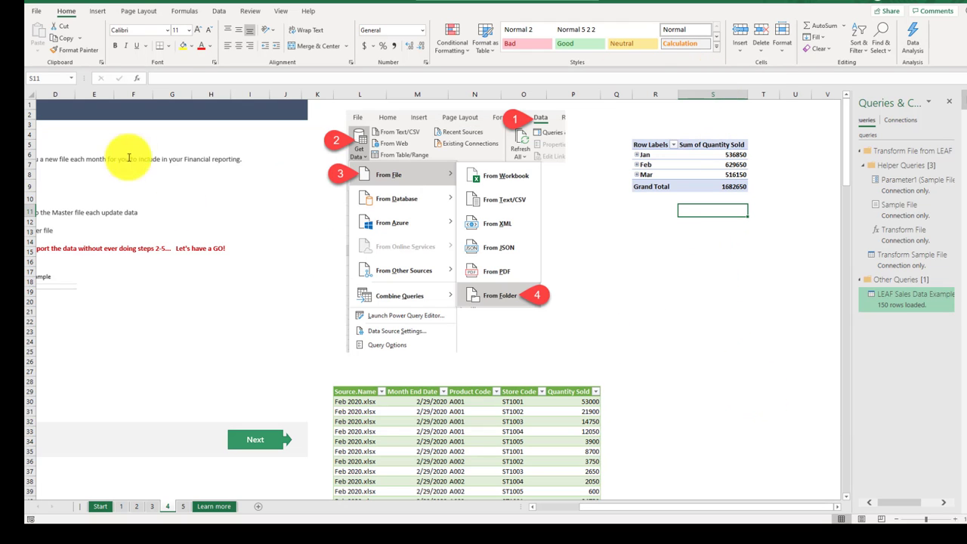
Refresh all the workbook's data and check the combined sales table for the Apr 2020 rows.
{"action": "left_click", "coordinate": [219, 10]}
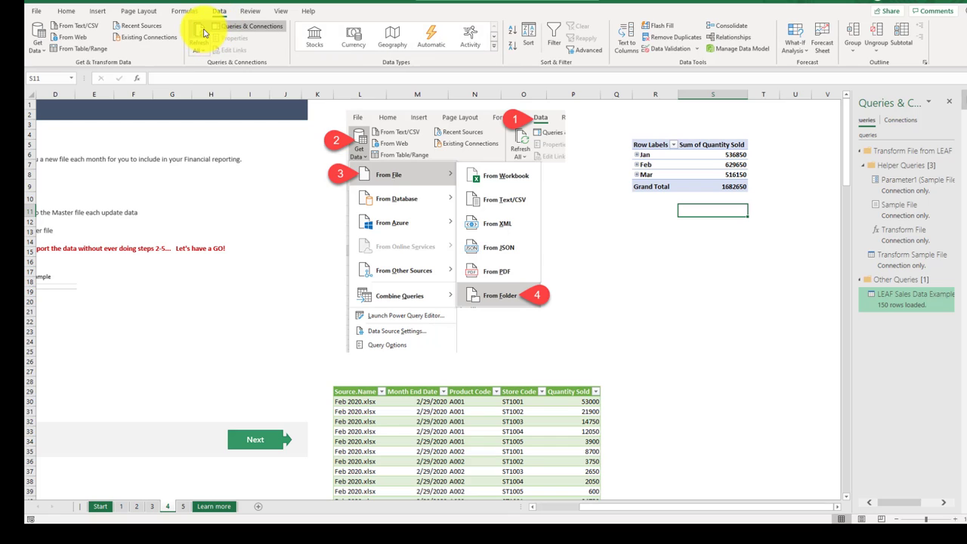
{"action": "left_click", "coordinate": [204, 32]}
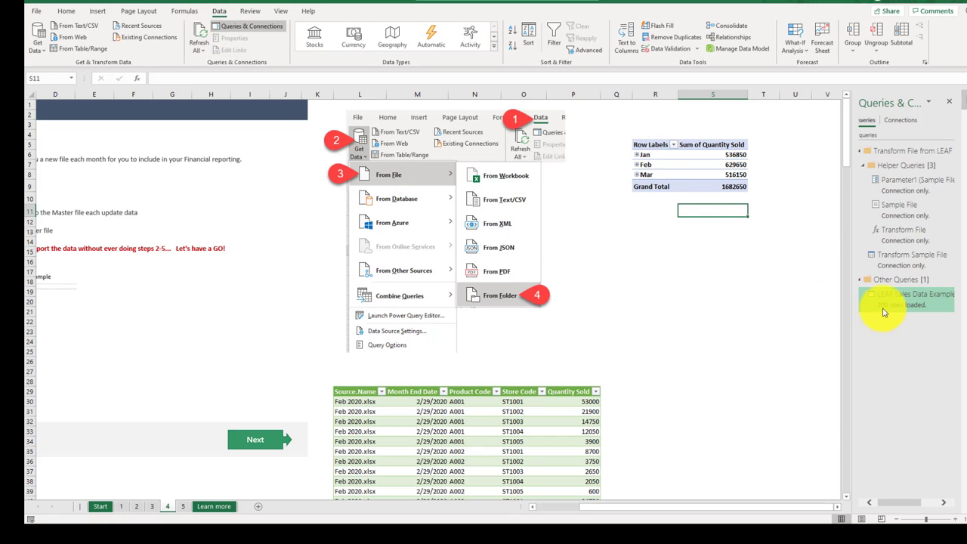
{"action": "mouse_move", "coordinate": [885, 314]}
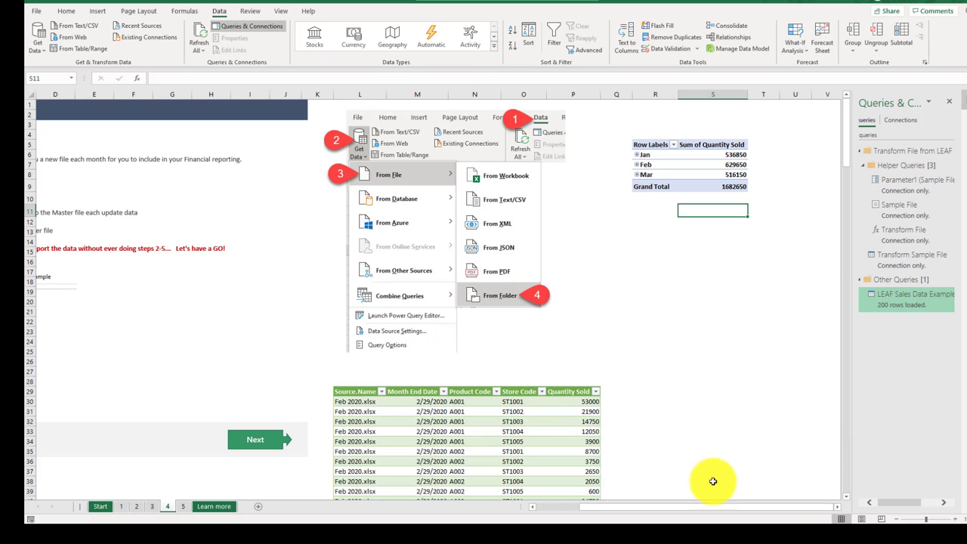
{"action": "scroll", "coordinate": [684, 388], "scroll_direction": "down", "scroll_amount": 5}
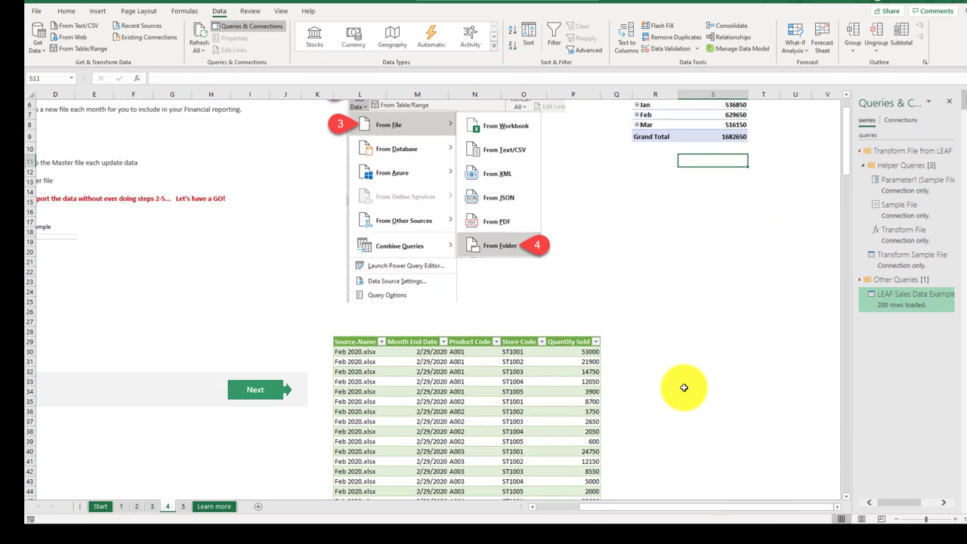
{"action": "scroll", "coordinate": [684, 388], "scroll_direction": "down", "scroll_amount": 20}
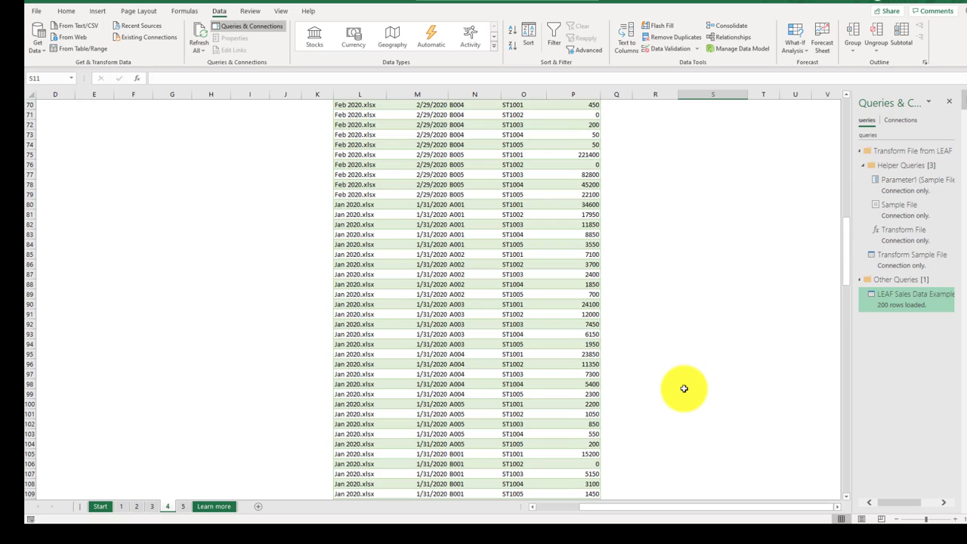
{"action": "scroll", "coordinate": [684, 388], "scroll_direction": "down", "scroll_amount": 20}
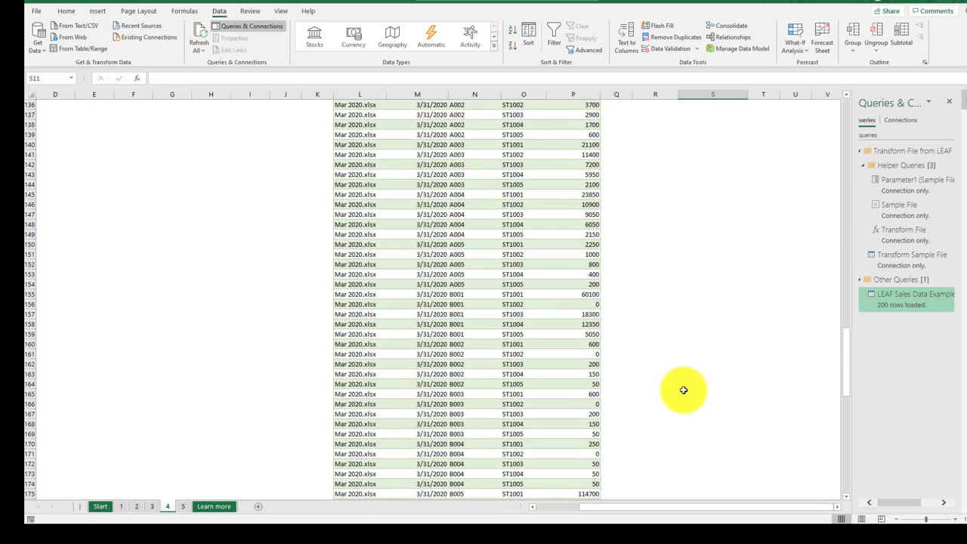
{"action": "scroll", "coordinate": [684, 390], "scroll_direction": "down", "scroll_amount": 4}
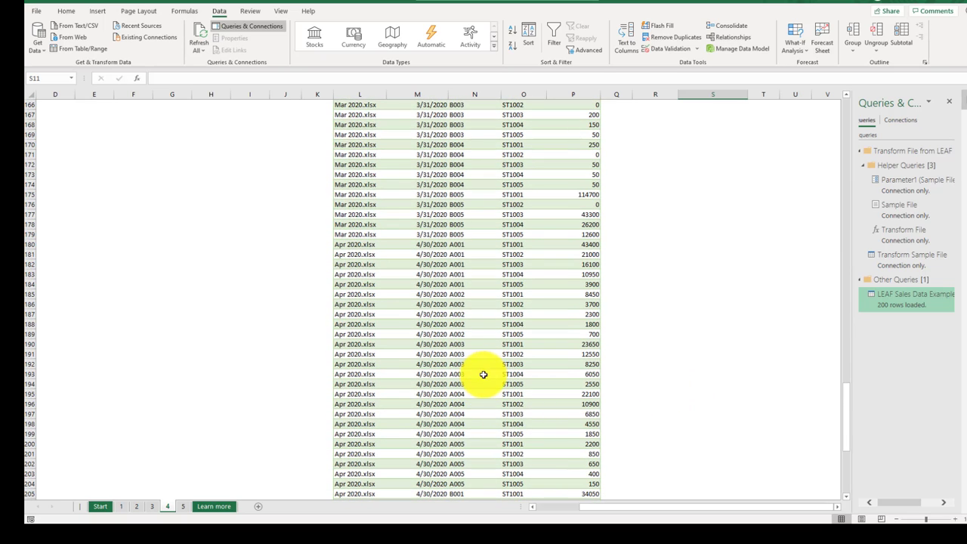
{"action": "left_click_drag", "start_coordinate": [847, 416], "coordinate": [847, 121]}
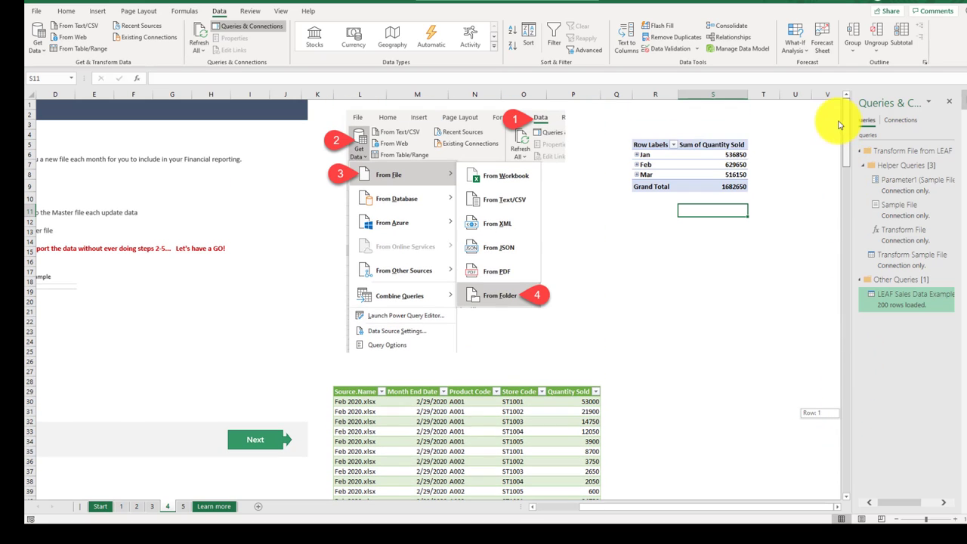
Refresh all data again to update the PivotTable with the new month and select its grand total.
{"action": "left_click", "coordinate": [200, 34]}
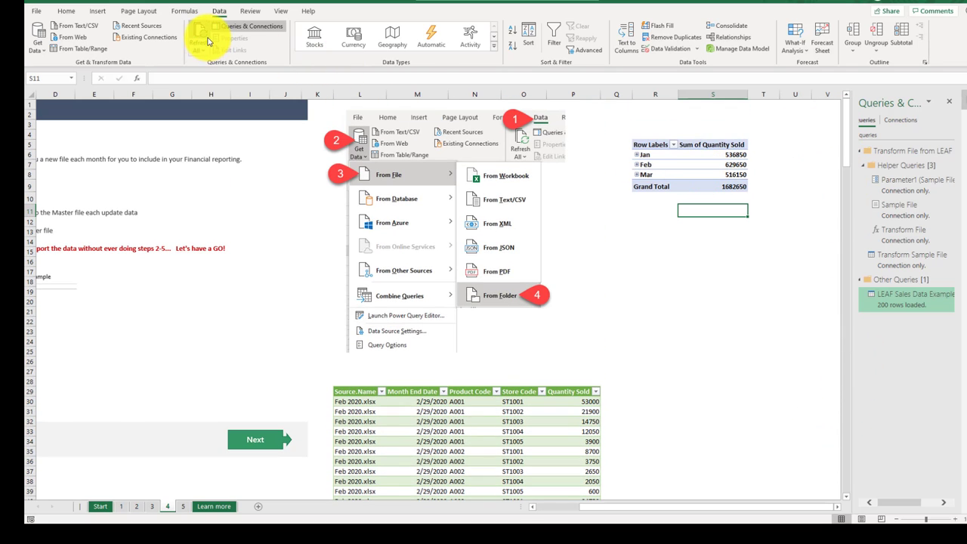
{"action": "left_click", "coordinate": [656, 270]}
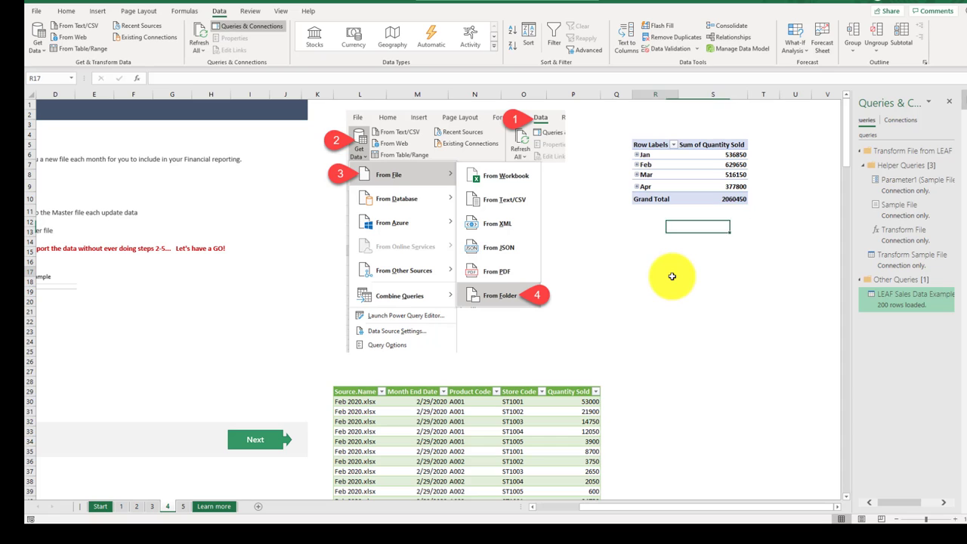
{"action": "left_click", "coordinate": [718, 198]}
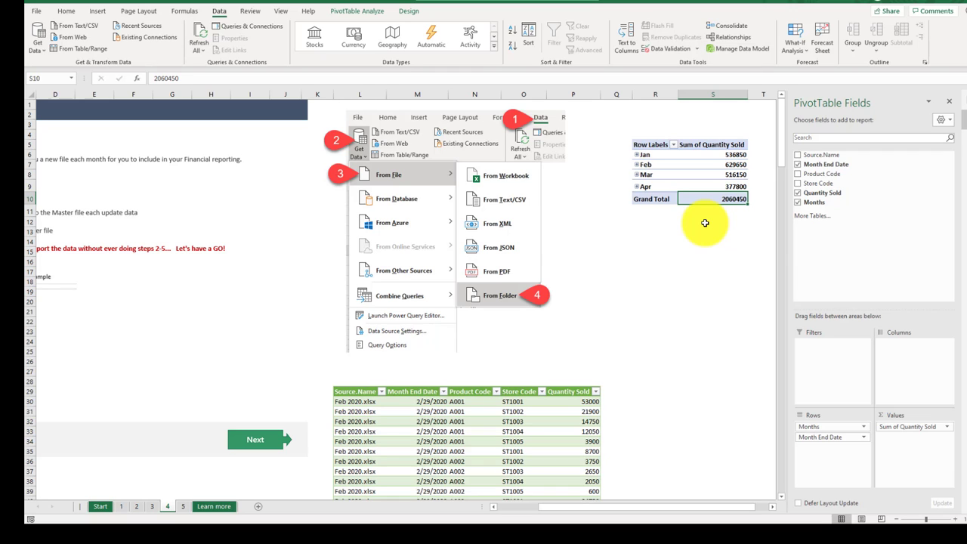
Go to the Text Join lesson on sheet 5 and read its scenario text.
{"action": "left_click", "coordinate": [238, 443]}
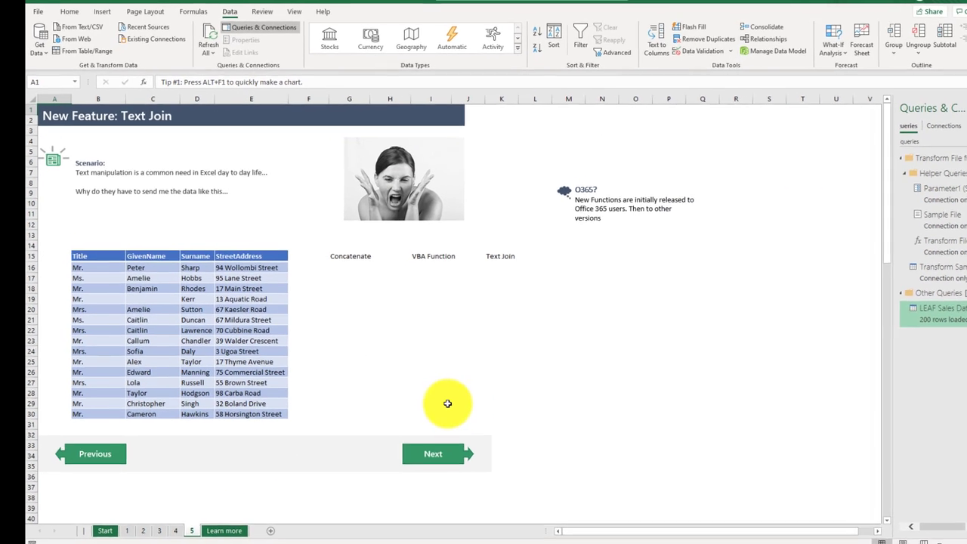
{"action": "left_click", "coordinate": [423, 385]}
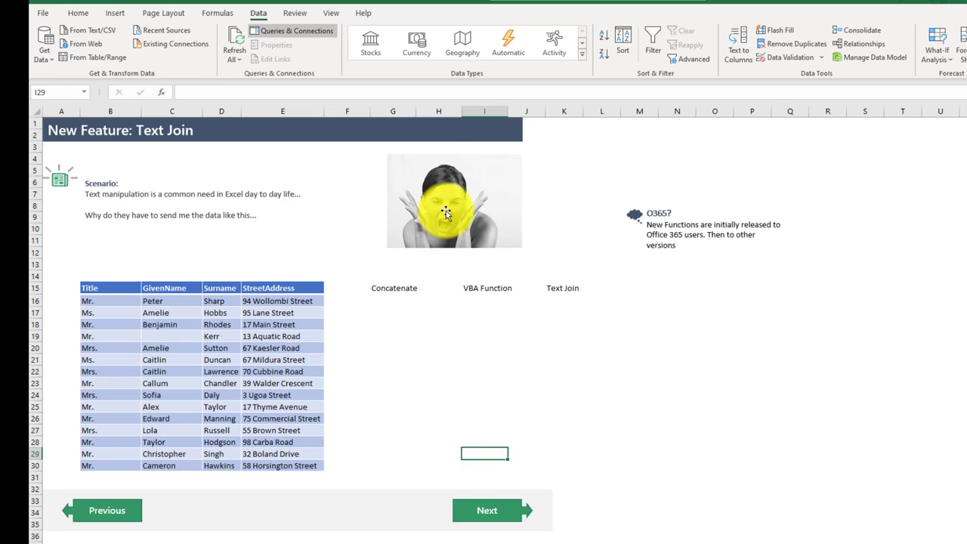
{"action": "left_click", "coordinate": [446, 212]}
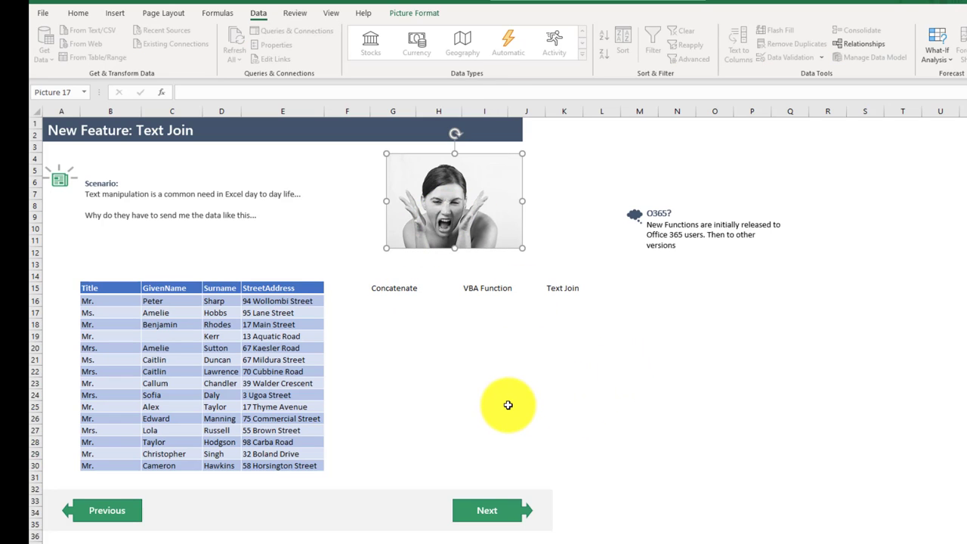
{"action": "left_click", "coordinate": [99, 195]}
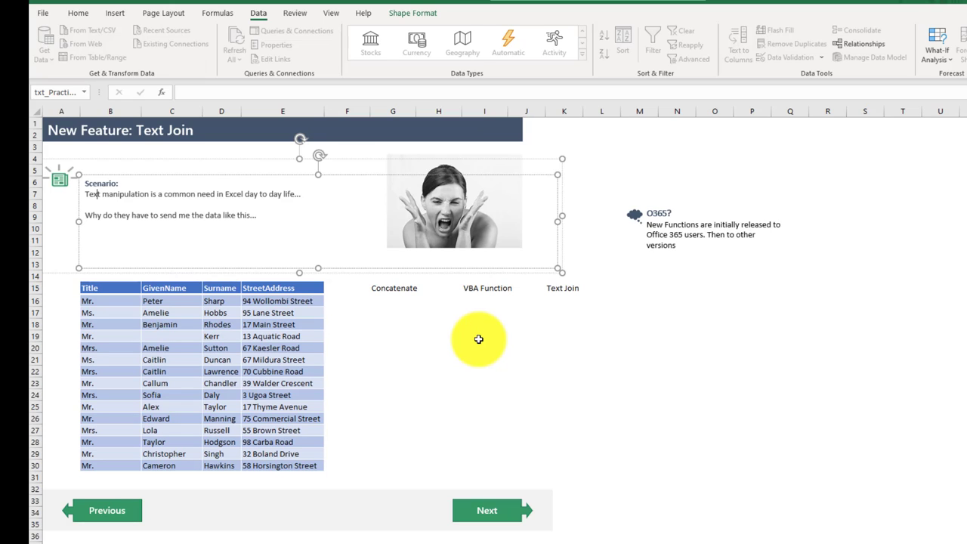
Enter a CONCATENATE formula in G16 that joins B16, C16, D16 and E16 without separators.
{"action": "left_click", "coordinate": [105, 301]}
{"action": "left_click_drag", "start_coordinate": [105, 301], "coordinate": [272, 301]}
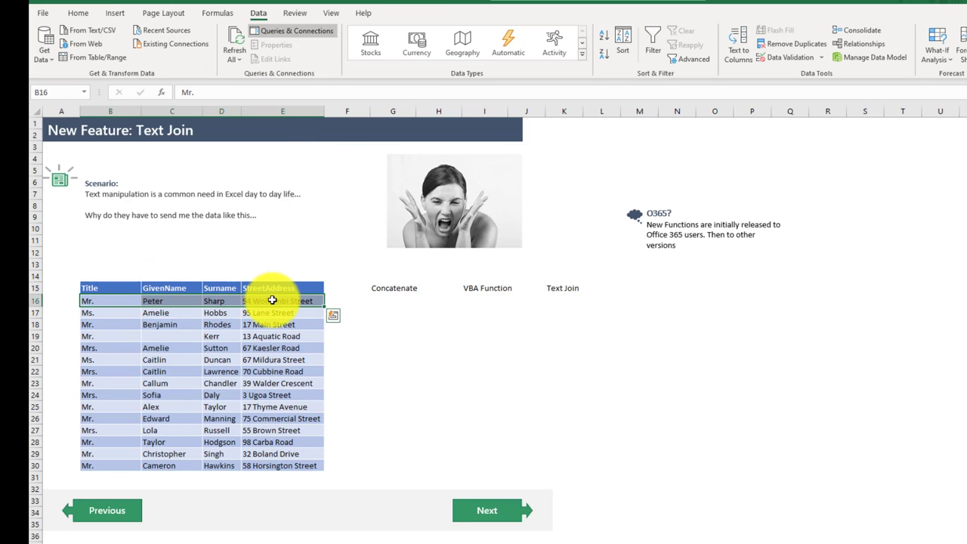
{"action": "left_click", "coordinate": [392, 303]}
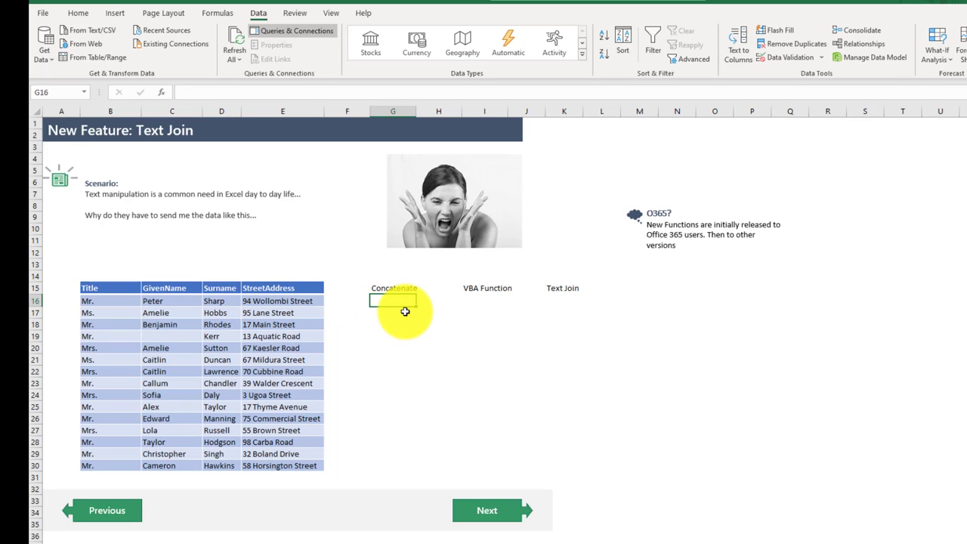
{"action": "type", "text": "=con"}
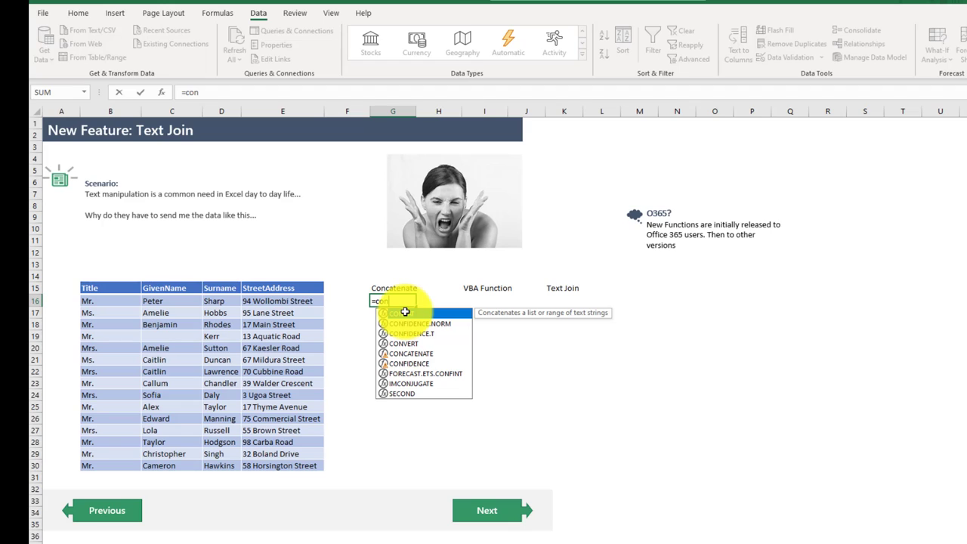
{"action": "key", "text": "Down"}
{"action": "key", "text": "Down"}
{"action": "key", "text": "Down"}
{"action": "key", "text": "Down"}
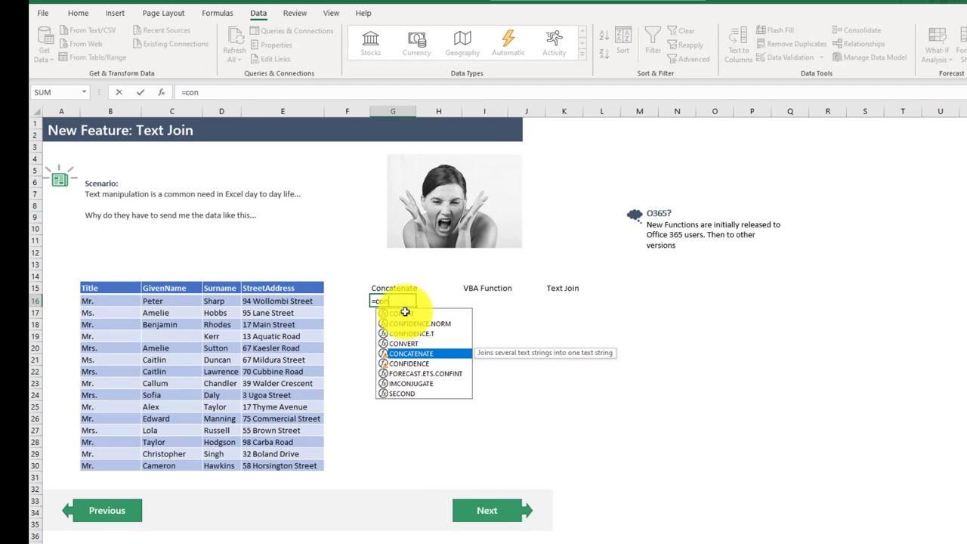
{"action": "key", "text": "Tab"}
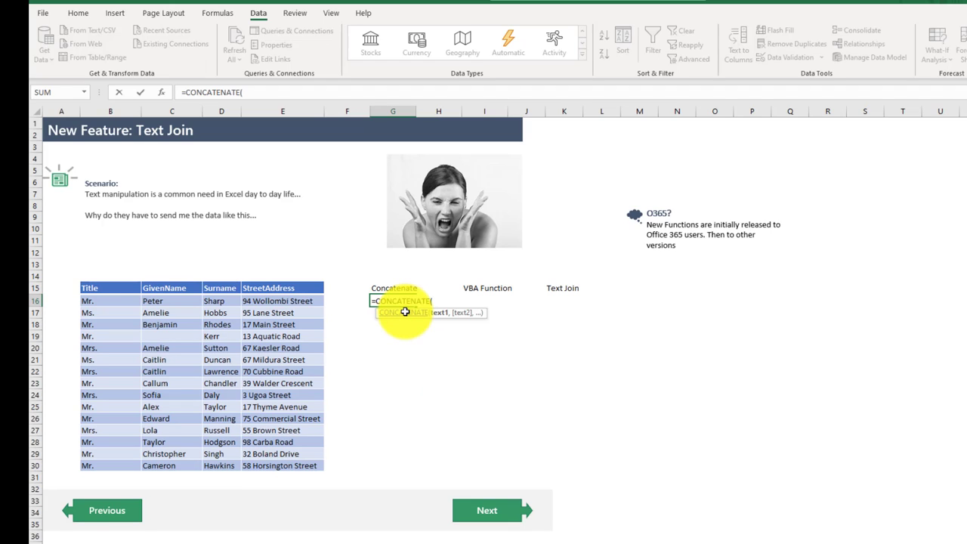
{"action": "left_click", "coordinate": [119, 302]}
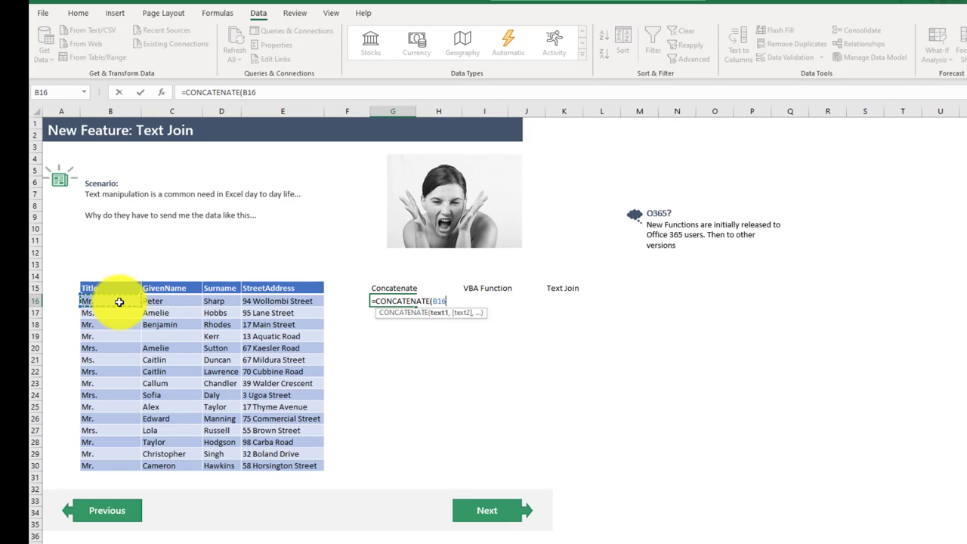
{"action": "type", "text": ","}
{"action": "left_click", "coordinate": [152, 301]}
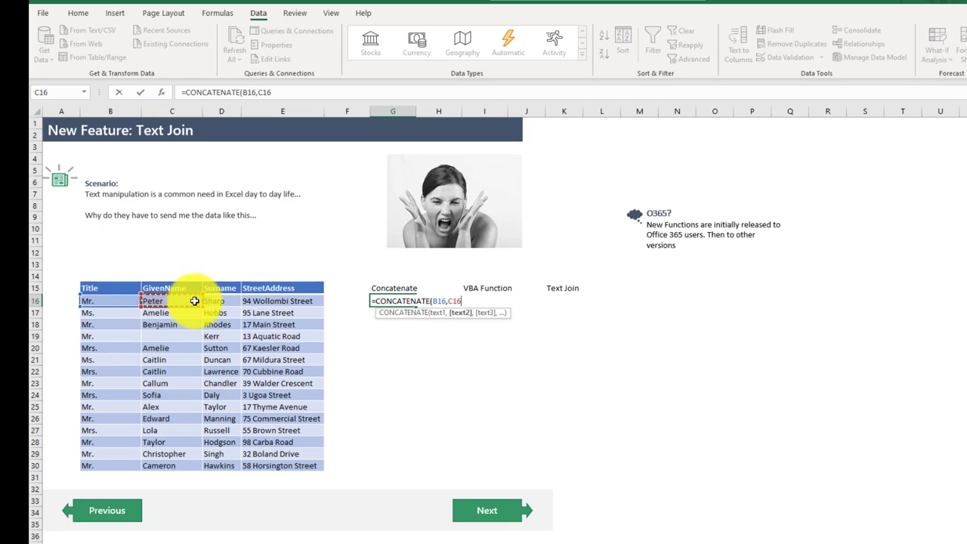
{"action": "type", "text": ","}
{"action": "left_click", "coordinate": [221, 301]}
{"action": "type", "text": ","}
{"action": "left_click", "coordinate": [263, 302]}
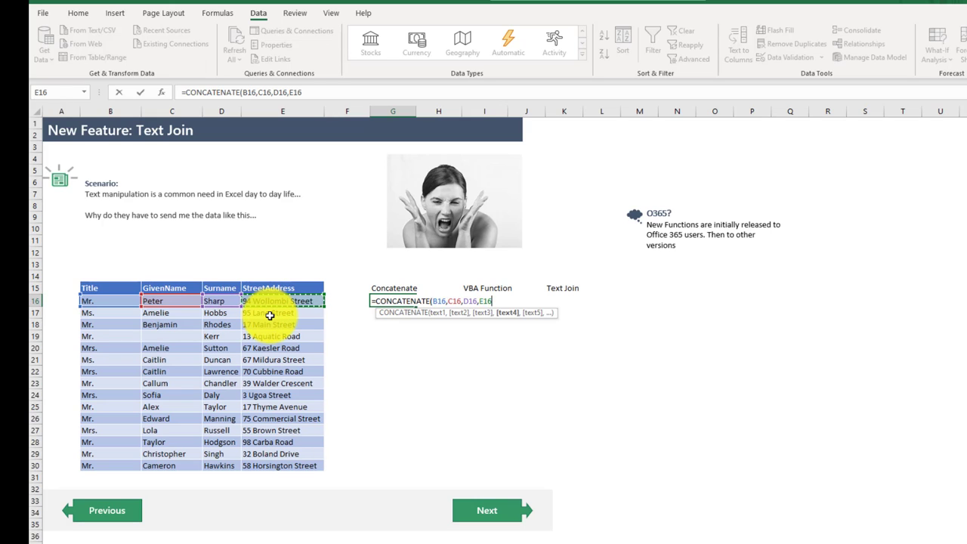
{"action": "key", "text": "Return"}
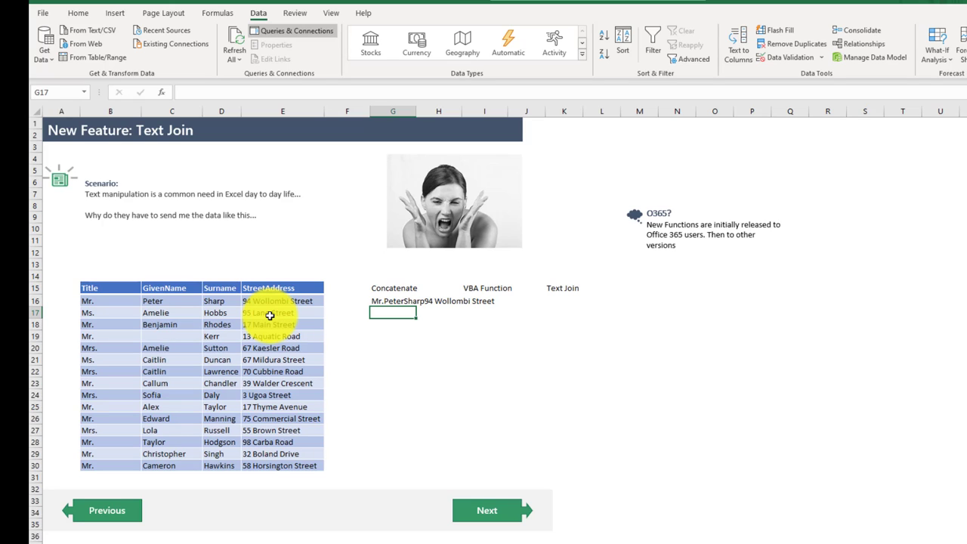
{"action": "key", "text": "Up"}
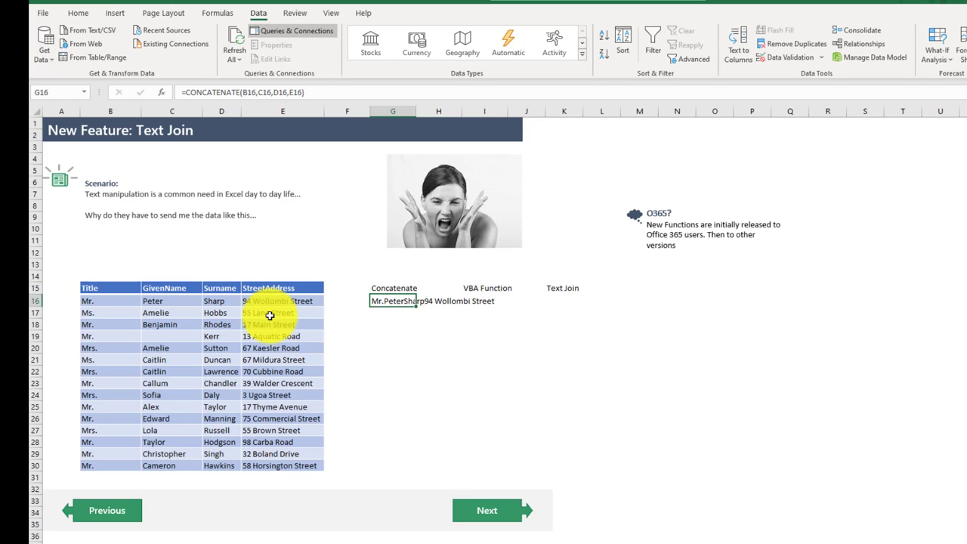
{"action": "left_click", "coordinate": [256, 92]}
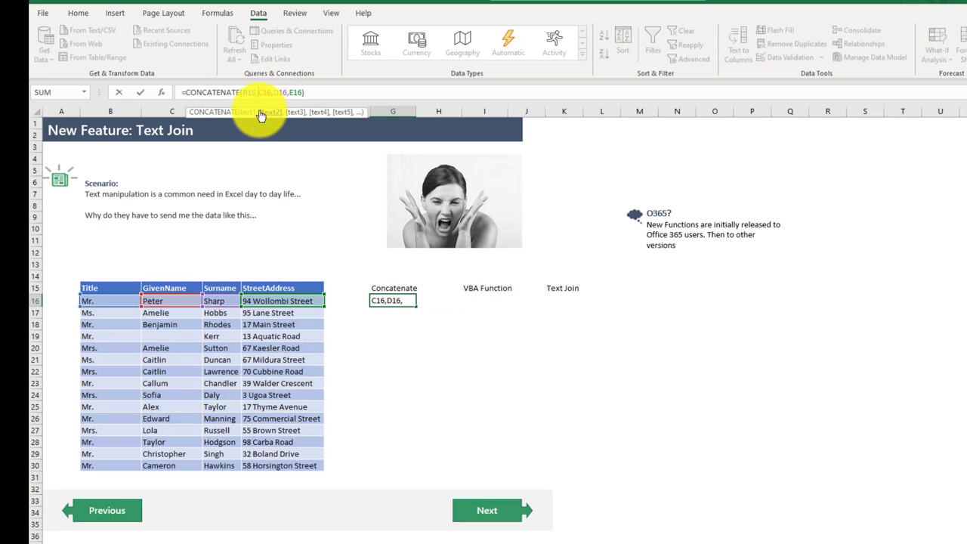
{"action": "type", "text": "&\" "}
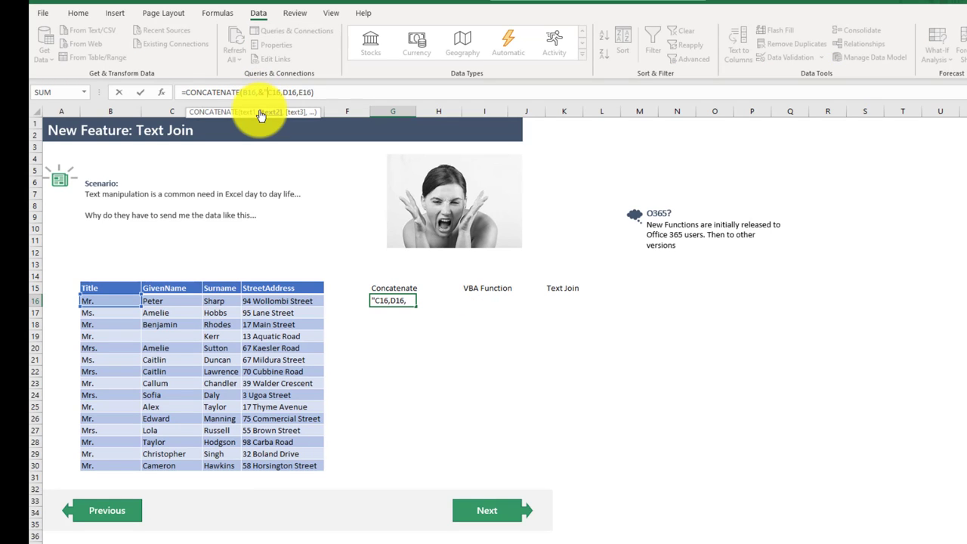
{"action": "type", "text": "\""}
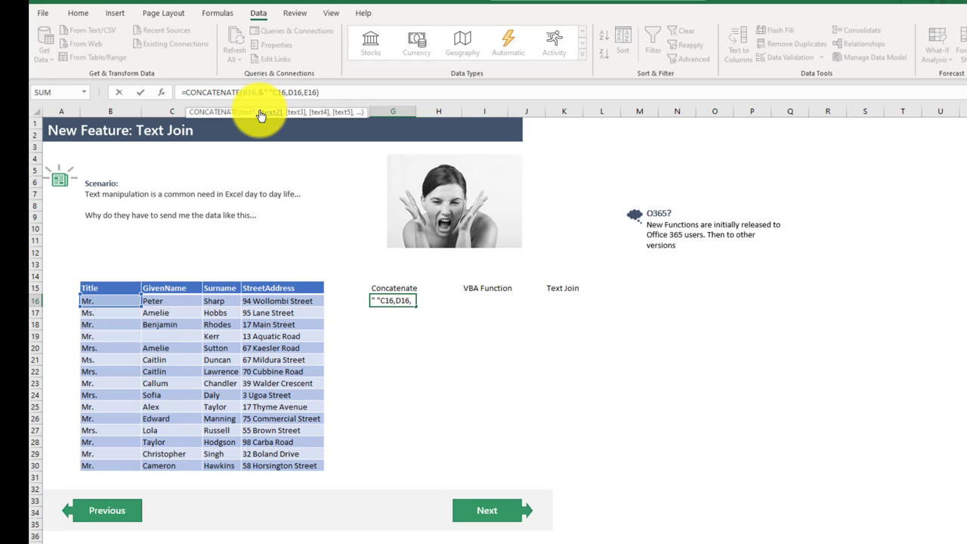
{"action": "type", "text": "&"}
{"action": "key", "text": "Return"}
{"action": "key", "text": "Return"}
{"action": "key", "text": "Escape"}
{"action": "key", "text": "Down"}
{"action": "key", "text": "Up"}
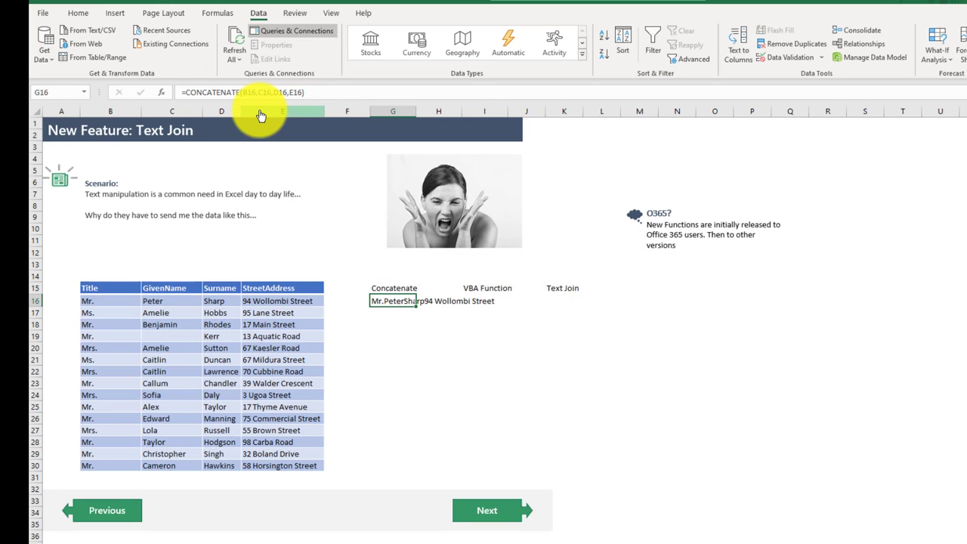
Start a formula in I16 that joins B16 and C16 using ampersands with a space between them.
{"action": "left_click", "coordinate": [501, 301]}
{"action": "left_click", "coordinate": [554, 299]}
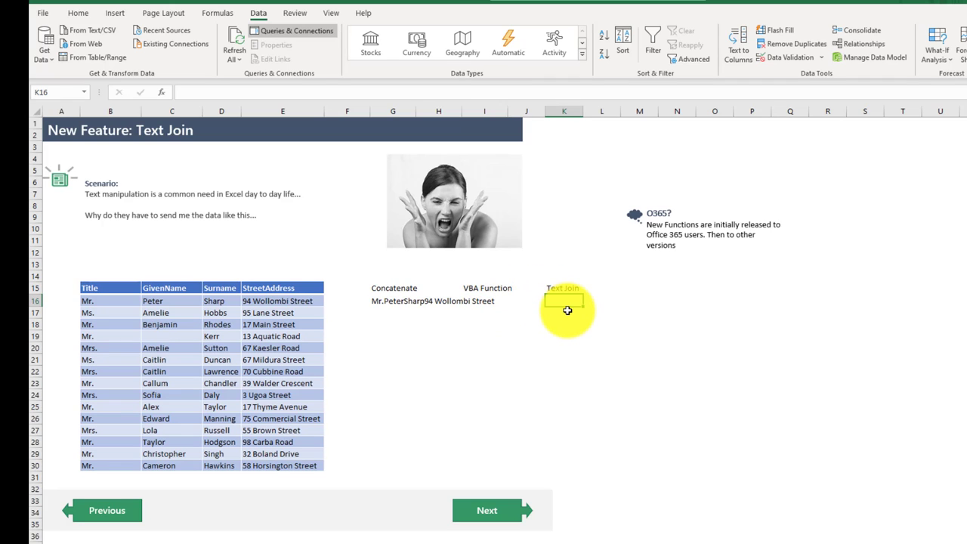
{"action": "key", "text": "Left"}
{"action": "key", "text": "Left"}
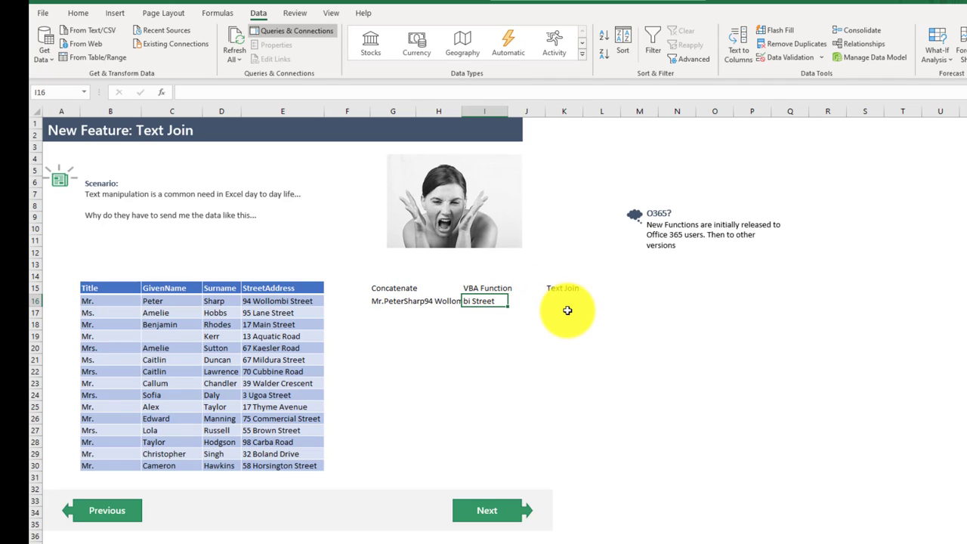
{"action": "type", "text": "="}
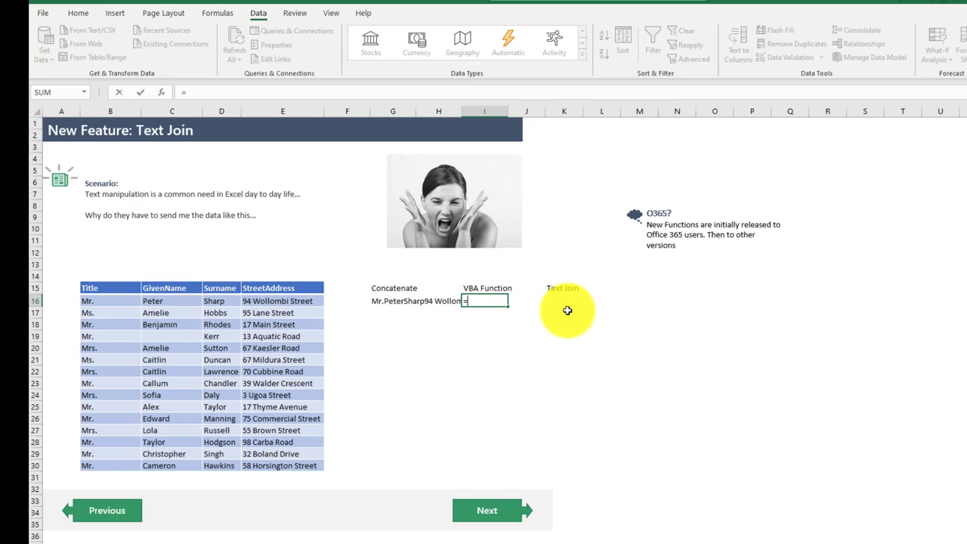
{"action": "key", "text": "Left"}
{"action": "key", "text": "Left"}
{"action": "key", "text": "Left"}
{"action": "key", "text": "Left"}
{"action": "key", "text": "Left"}
{"action": "key", "text": "Left"}
{"action": "key", "text": "Left"}
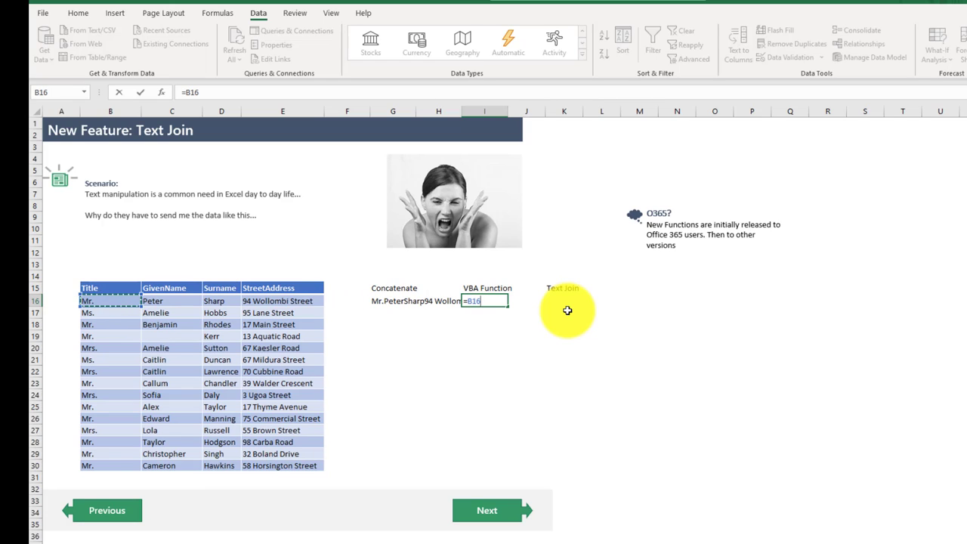
{"action": "type", "text": "&\" \"&"}
{"action": "left_click", "coordinate": [178, 300]}
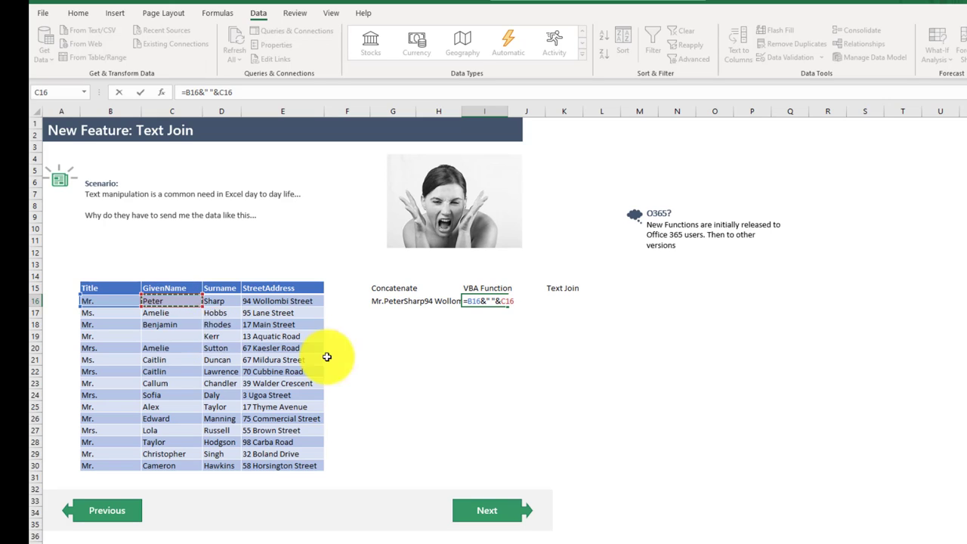
Extend the I16 formula with D16 and E16, each preceded by an ampersand-joined space, and enter it.
{"action": "left_click", "coordinate": [240, 98]}
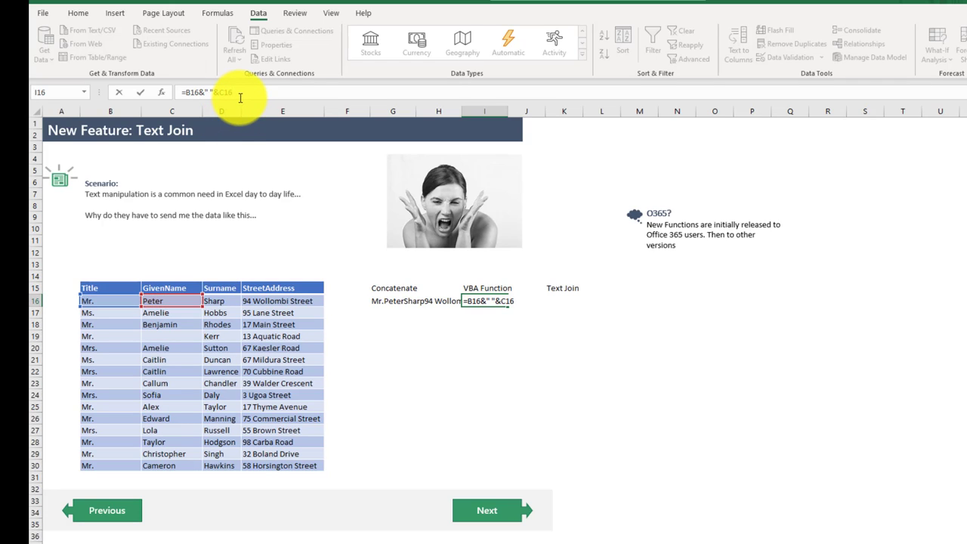
{"action": "type", "text": "&\" \"&"}
{"action": "left_click", "coordinate": [229, 303]}
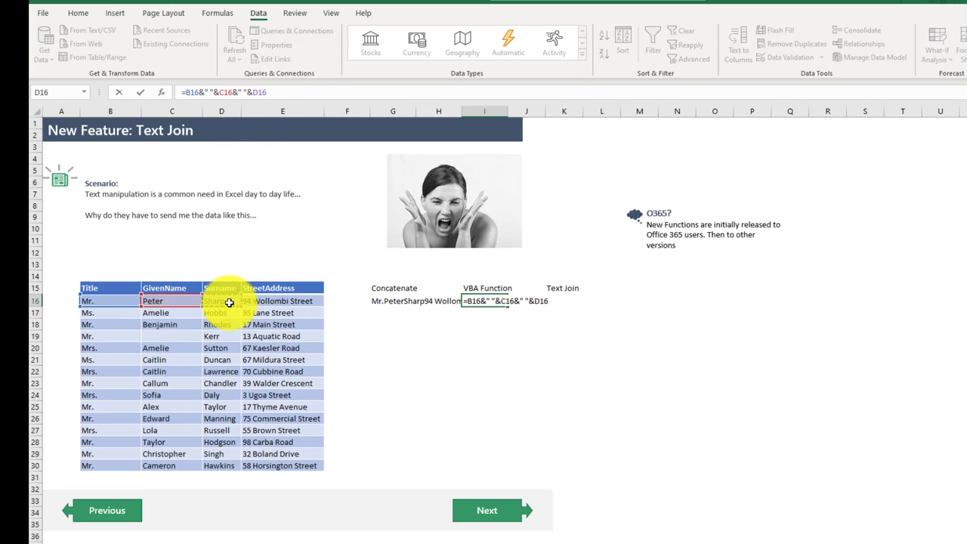
{"action": "type", "text": "&\" \"&"}
{"action": "left_click", "coordinate": [290, 299]}
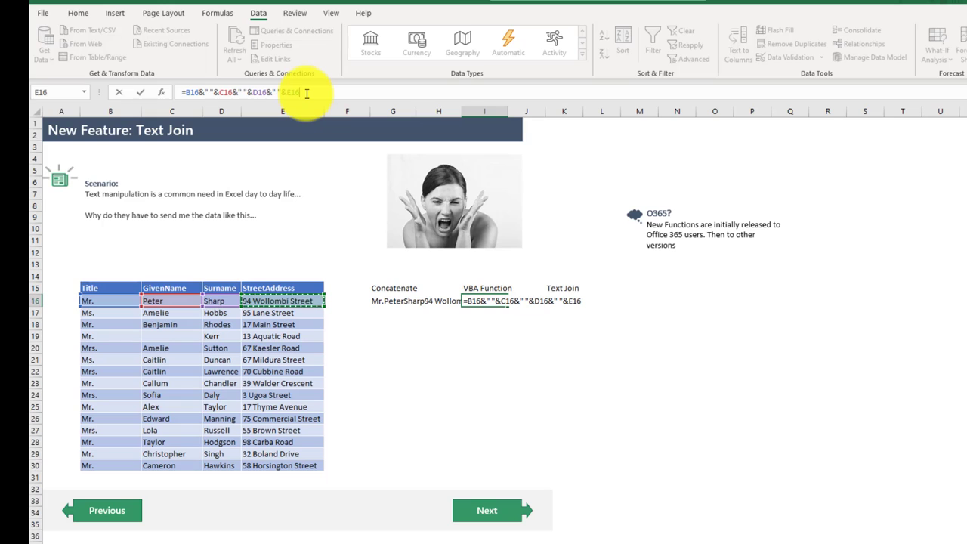
{"action": "key", "text": "Return"}
Compare the joining formulas in G16 and I16, and autofit columns I and G to their contents.
{"action": "key", "text": "Up"}
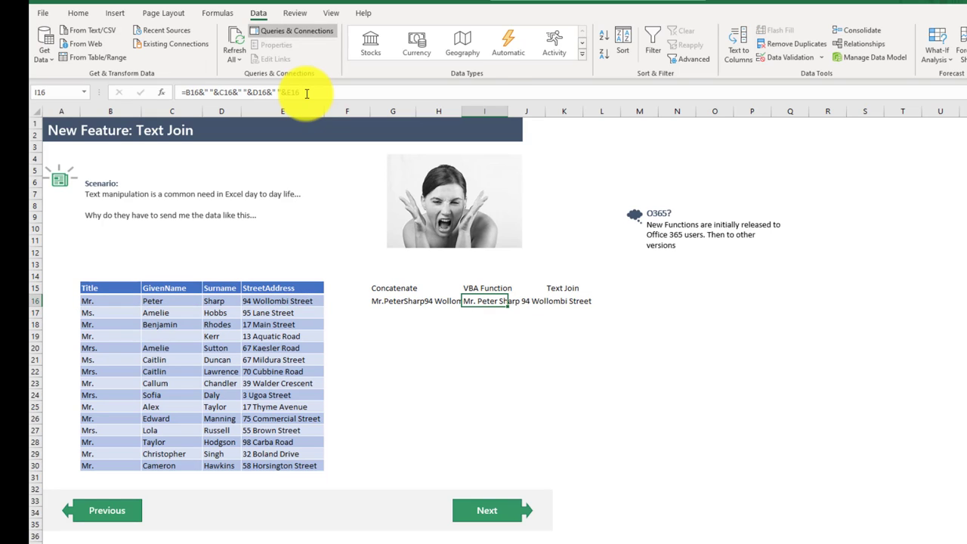
{"action": "key", "text": "Left"}
{"action": "key", "text": "Left"}
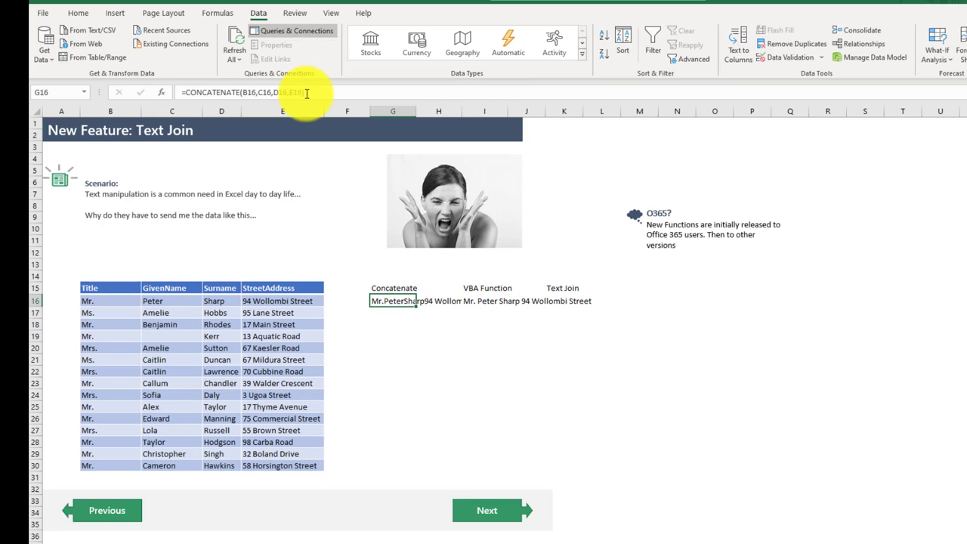
{"action": "key", "text": "Right"}
{"action": "key", "text": "Right"}
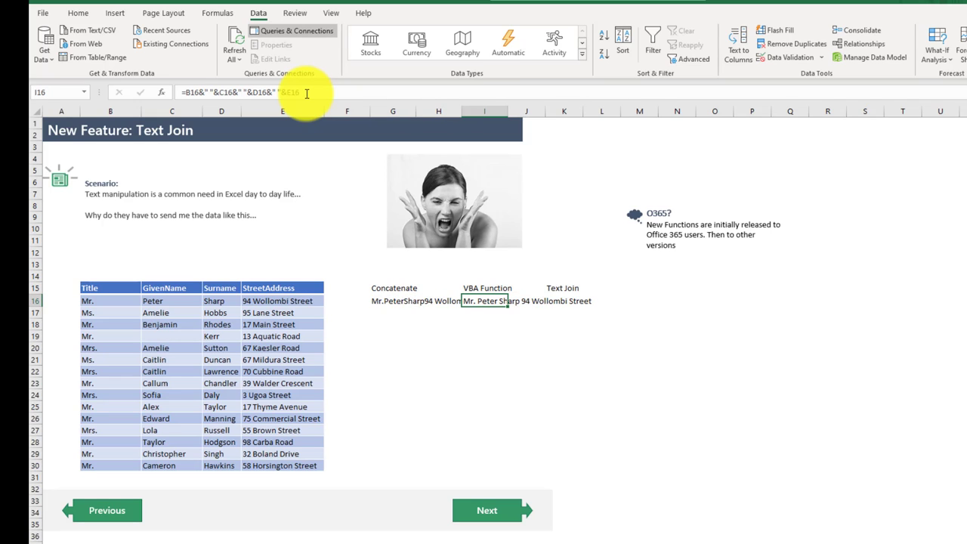
{"action": "double_click", "coordinate": [507, 111]}
{"action": "double_click", "coordinate": [416, 111]}
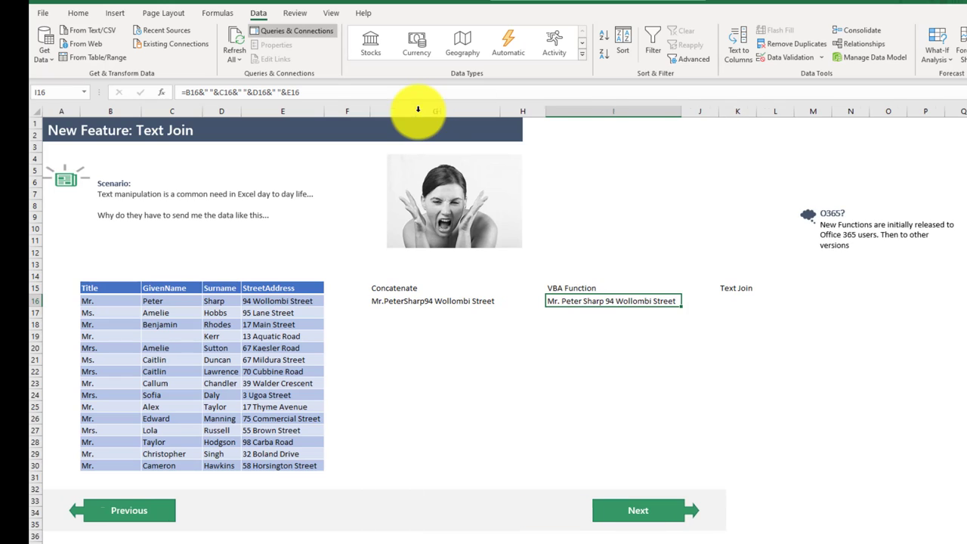
{"action": "left_click", "coordinate": [557, 333]}
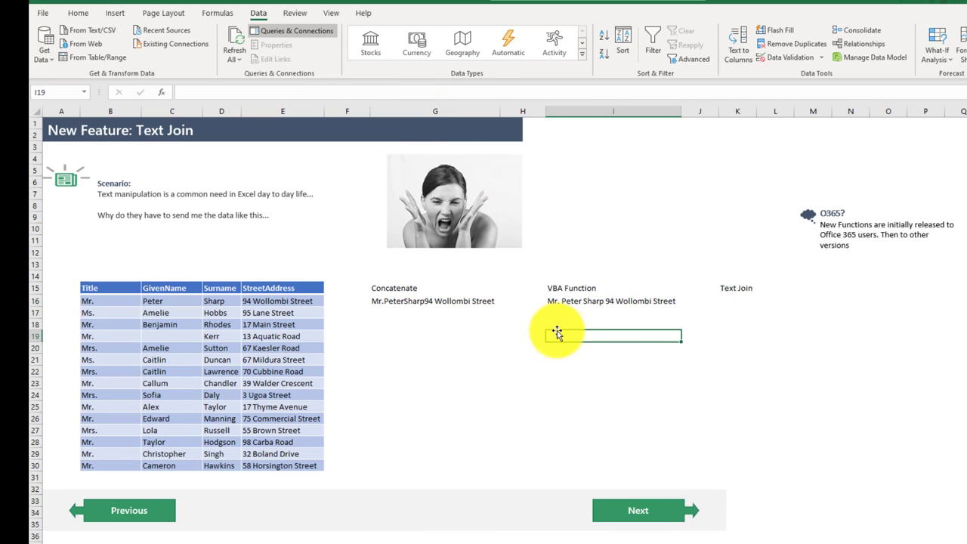
Enter a TEXTJOIN formula in K16 that joins B16:E16 with a comma-and-space delimiter, ignoring empty cells.
{"action": "left_click", "coordinate": [726, 304]}
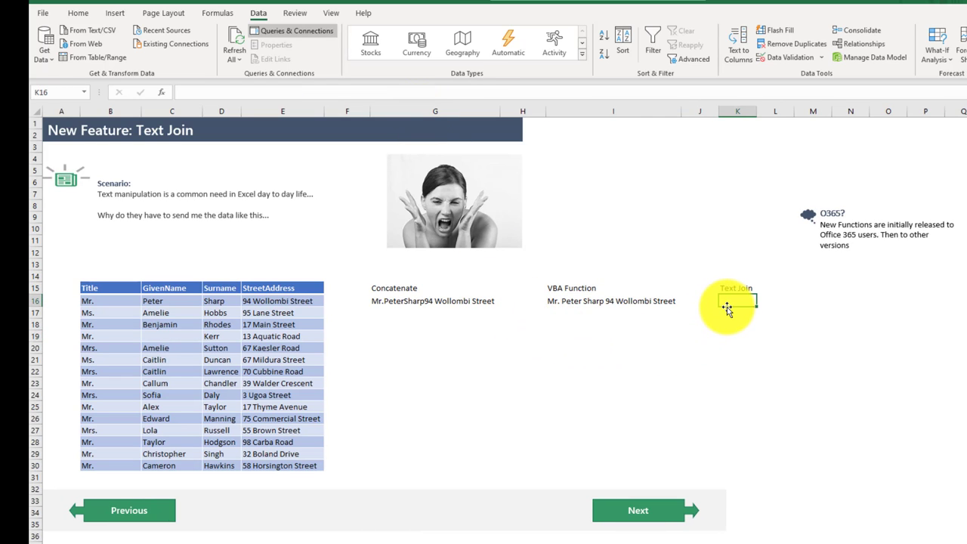
{"action": "type", "text": "=text"}
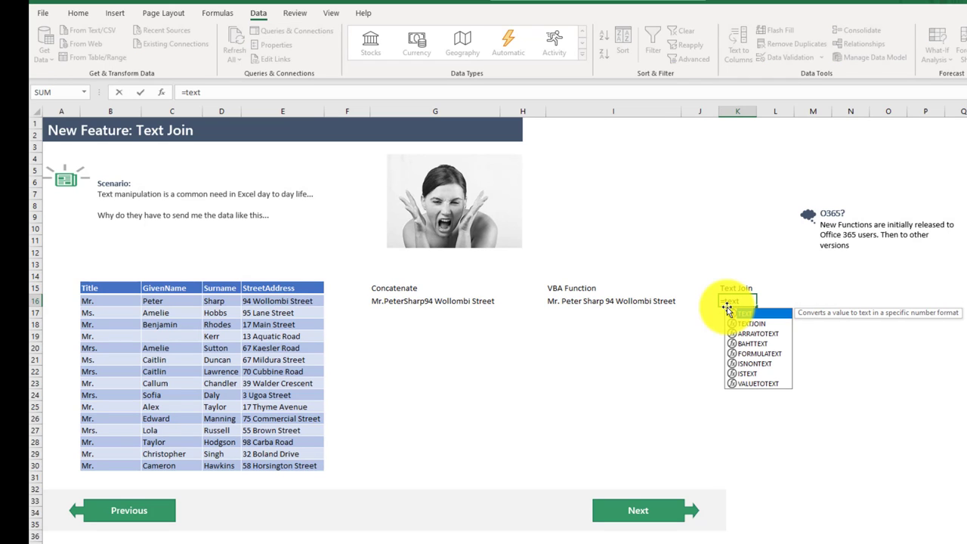
{"action": "key", "text": "Down"}
{"action": "key", "text": "Tab"}
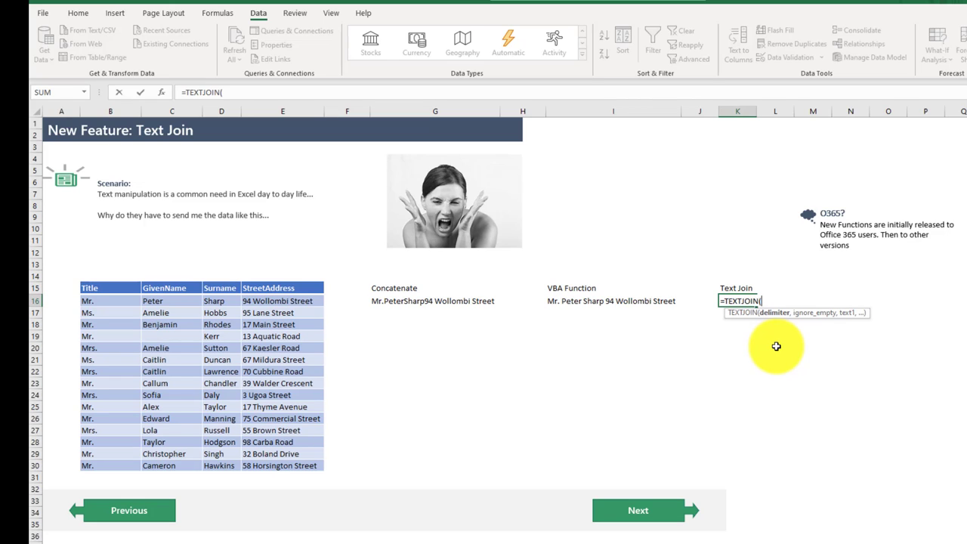
{"action": "type", "text": "\", \","}
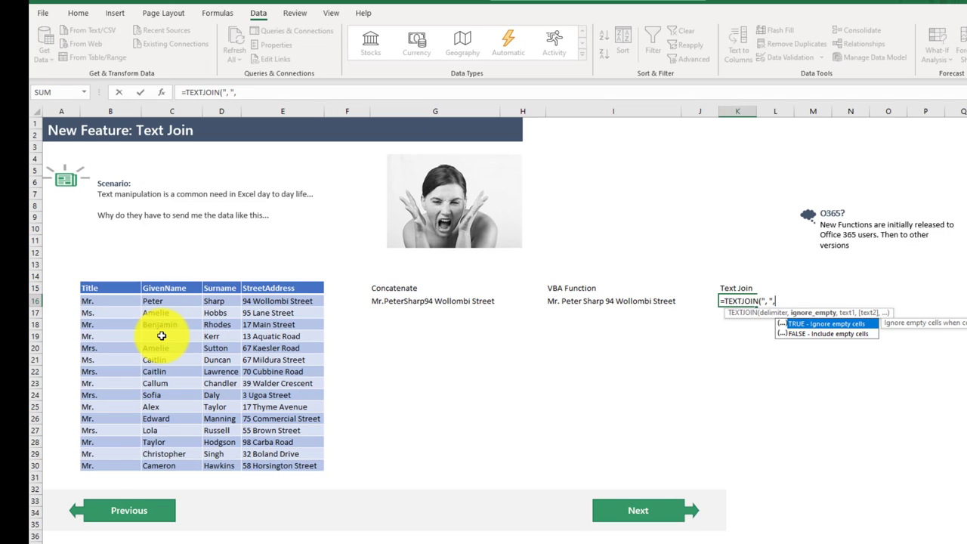
{"action": "type", "text": "true,"}
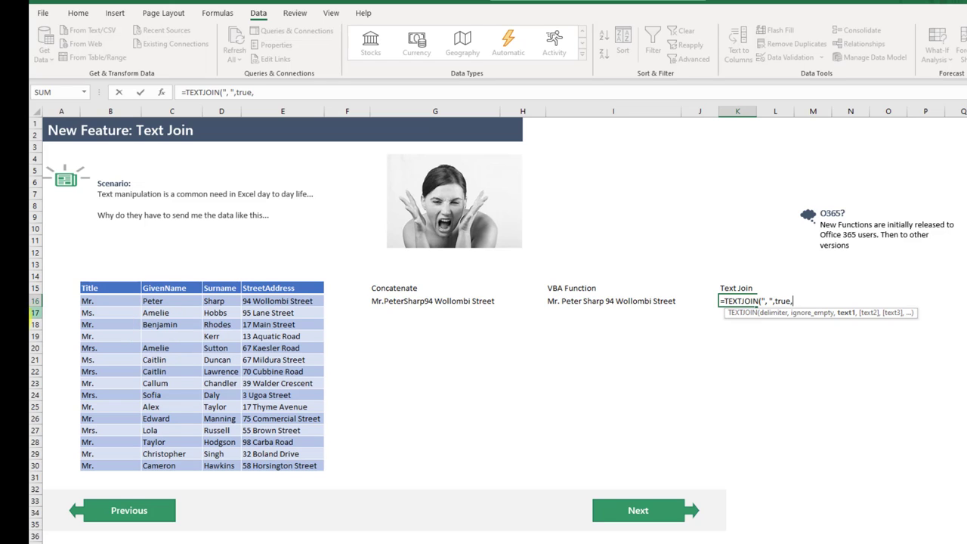
{"action": "left_click_drag", "start_coordinate": [90, 300], "coordinate": [250, 302]}
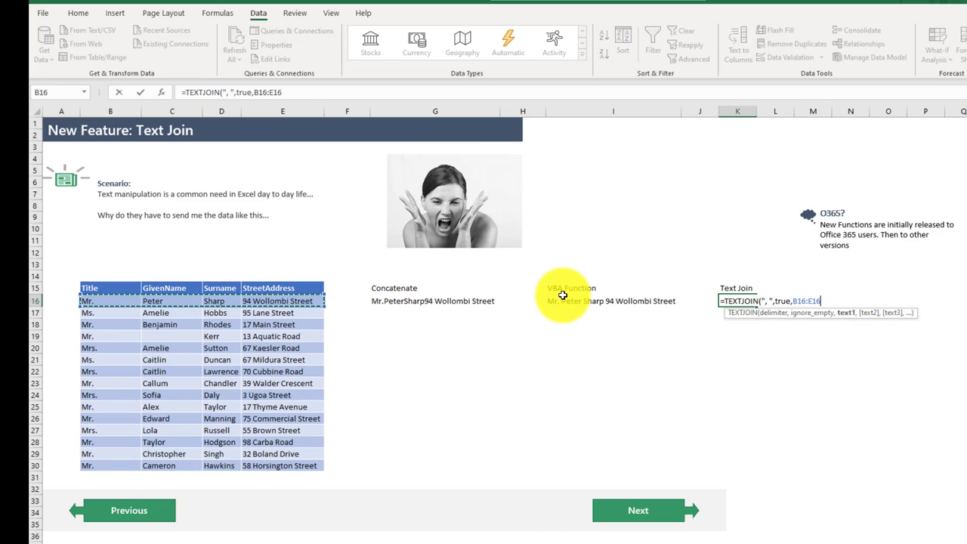
{"action": "type", "text": ")"}
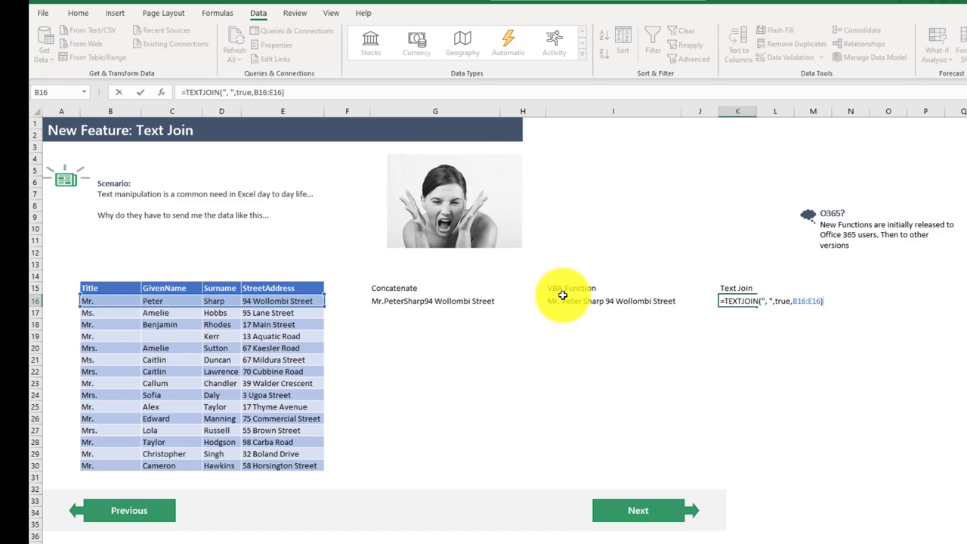
{"action": "key", "text": "Return"}
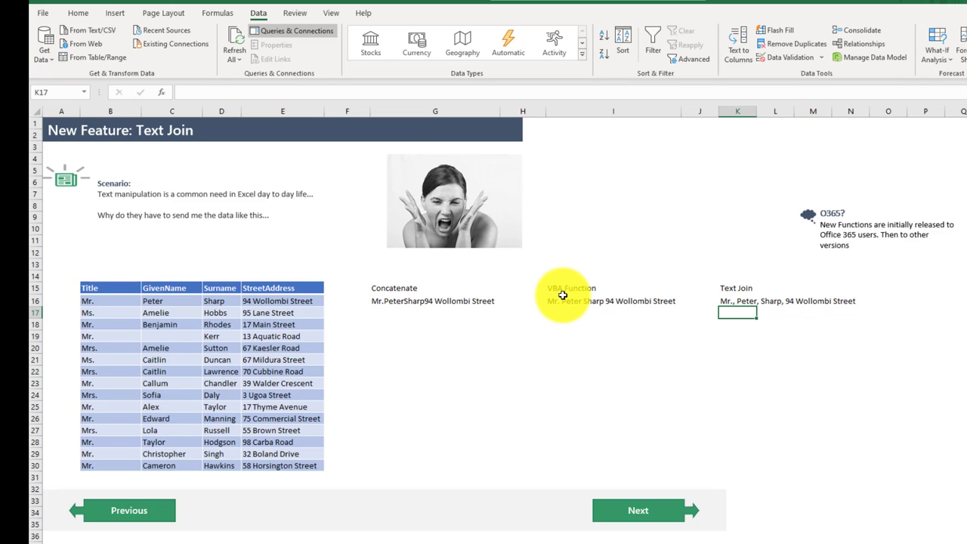
Fill the TEXTJOIN formula in K16 down through K27.
{"action": "key", "text": "Up"}
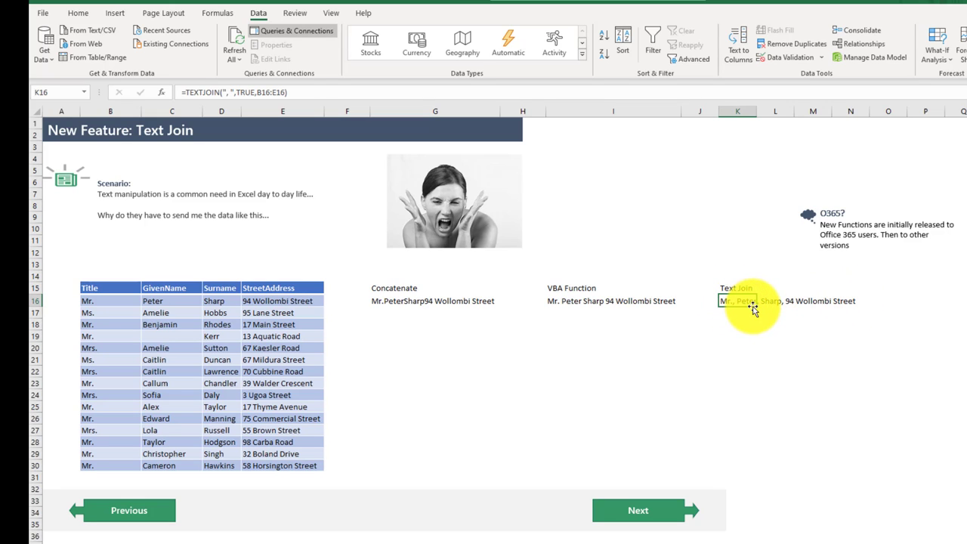
{"action": "left_click_drag", "start_coordinate": [757, 307], "coordinate": [752, 434]}
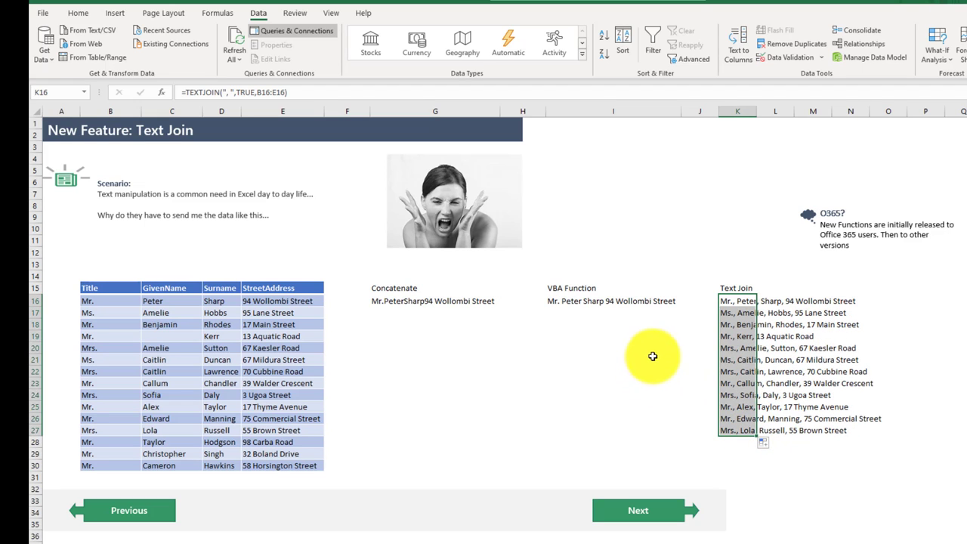
Highlight the entire row 19, where the given name is blank, with a yellow fill.
{"action": "left_click", "coordinate": [169, 337]}
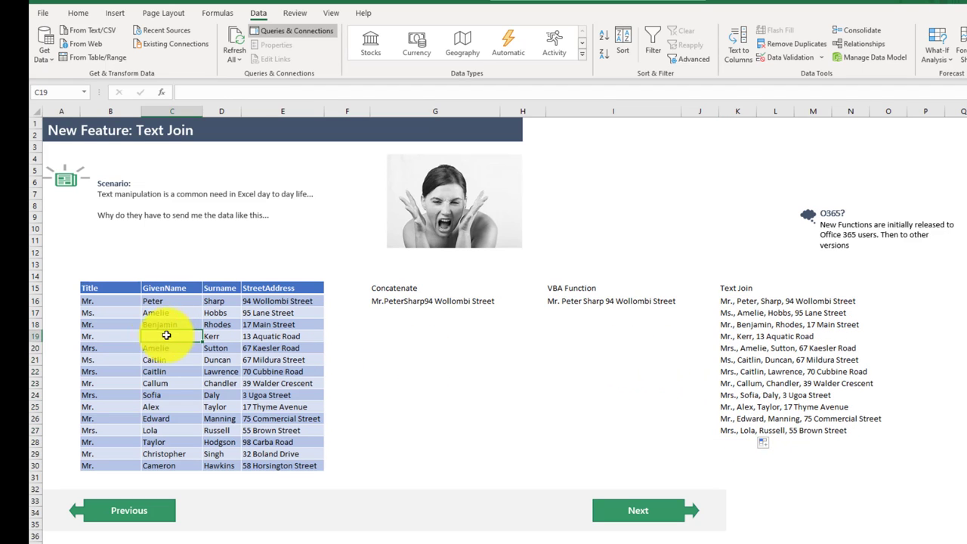
{"action": "left_click", "coordinate": [38, 341]}
{"action": "left_click", "coordinate": [78, 13]}
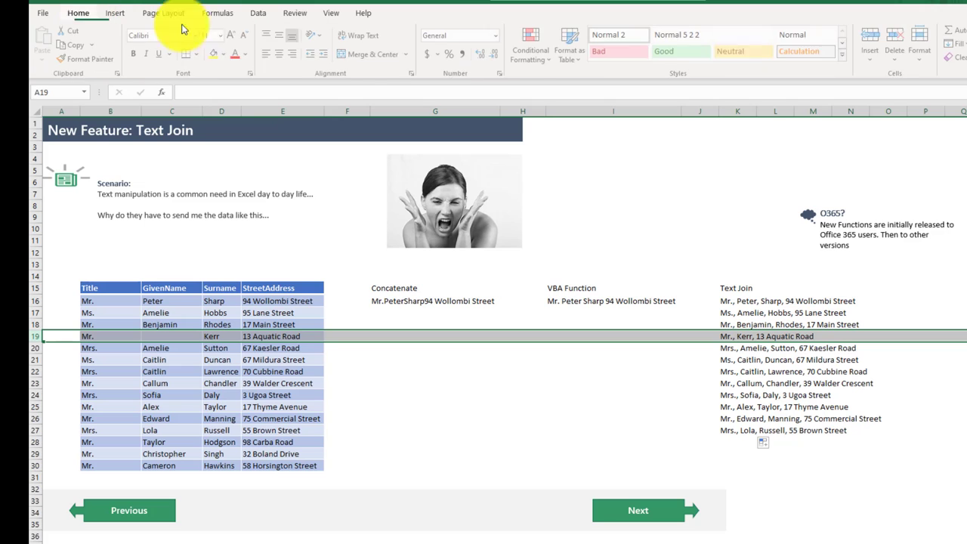
{"action": "left_click", "coordinate": [215, 53]}
Change the ignore-empty argument of the TEXTJOIN formula in K19 to FALSE and enter it.
{"action": "left_click", "coordinate": [728, 347]}
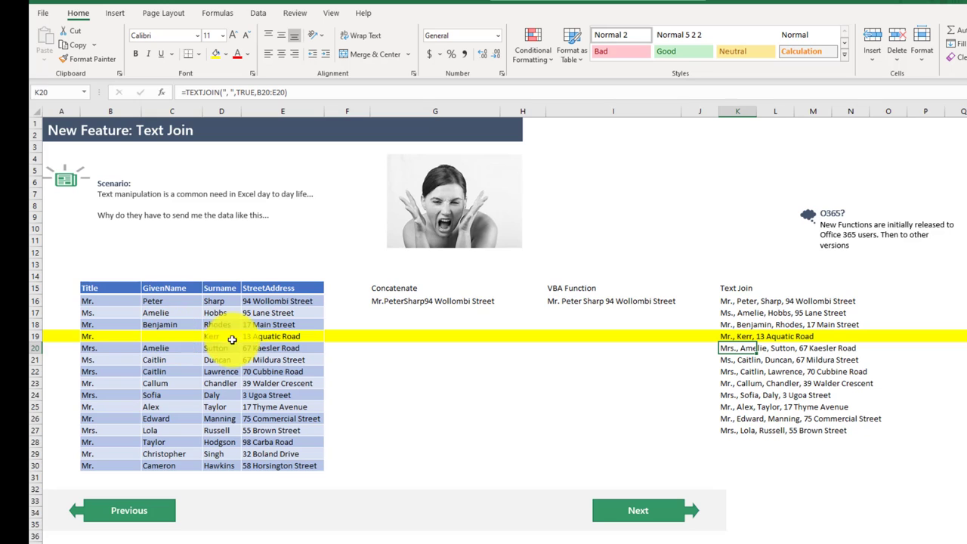
{"action": "left_click", "coordinate": [728, 336]}
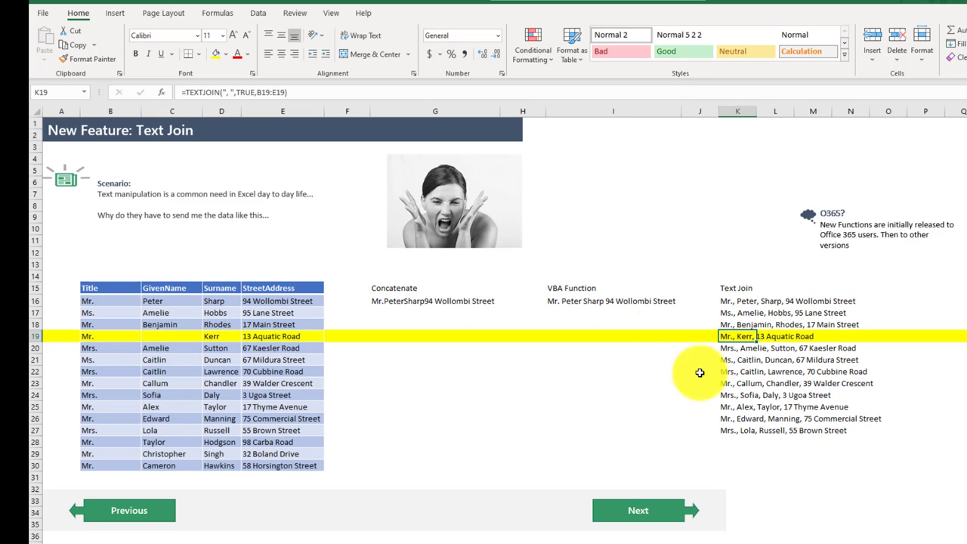
{"action": "left_click", "coordinate": [254, 92]}
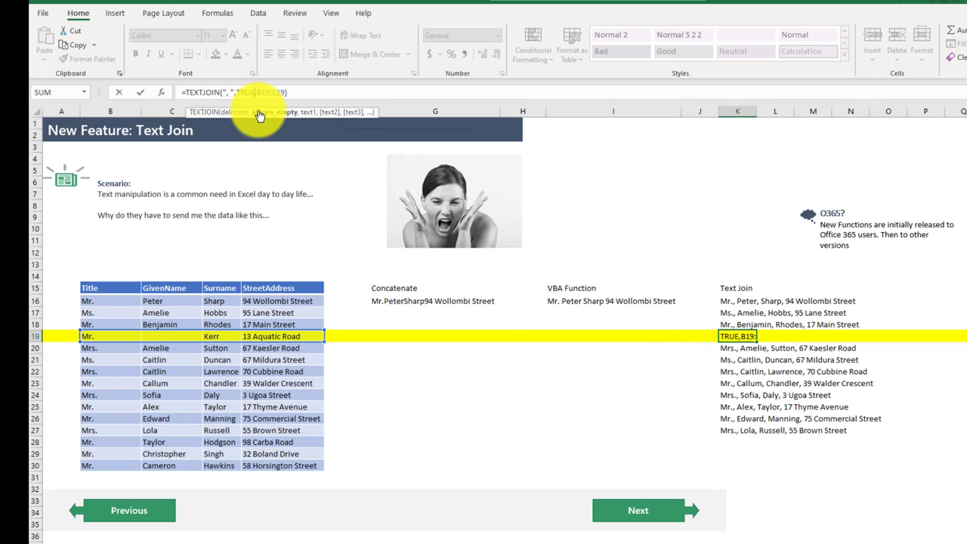
{"action": "key", "text": "BackSpace"}
{"action": "key", "text": "BackSpace"}
{"action": "key", "text": "BackSpace"}
{"action": "key", "text": "BackSpace"}
{"action": "type", "text": "FALSE"}
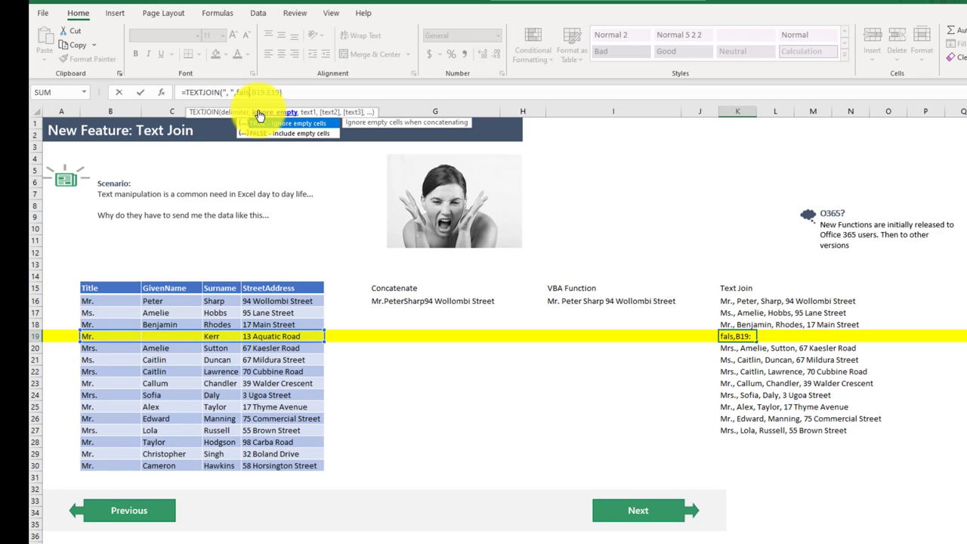
{"action": "key", "text": "Return"}
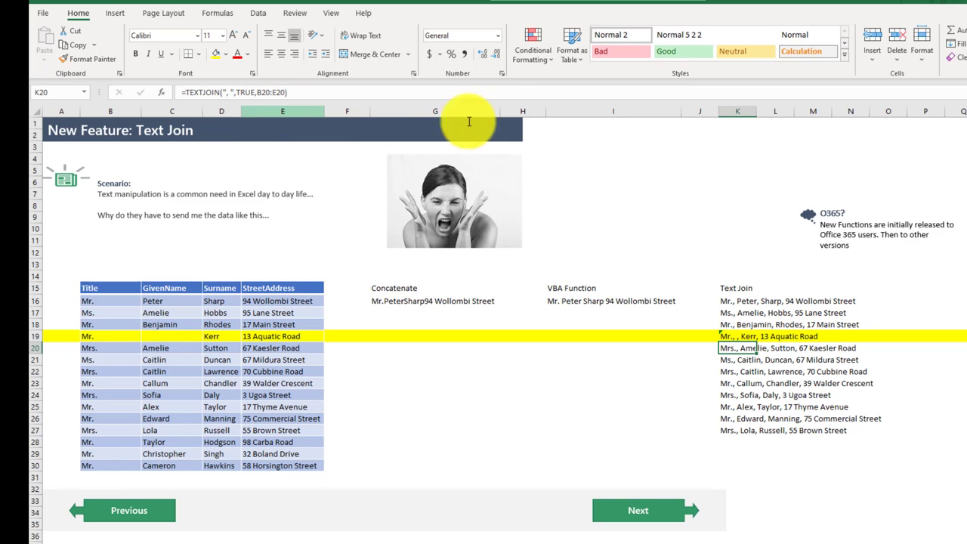
Compare the TEXTJOIN formula in K19 with the ampersand formula in I16, and go to the workbook's closing page.
{"action": "left_click", "coordinate": [730, 337]}
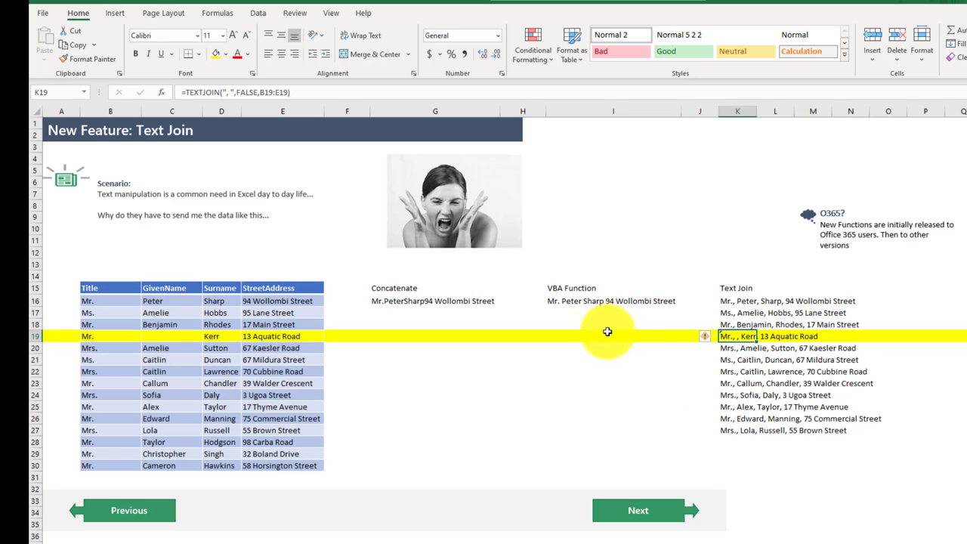
{"action": "left_click", "coordinate": [593, 300]}
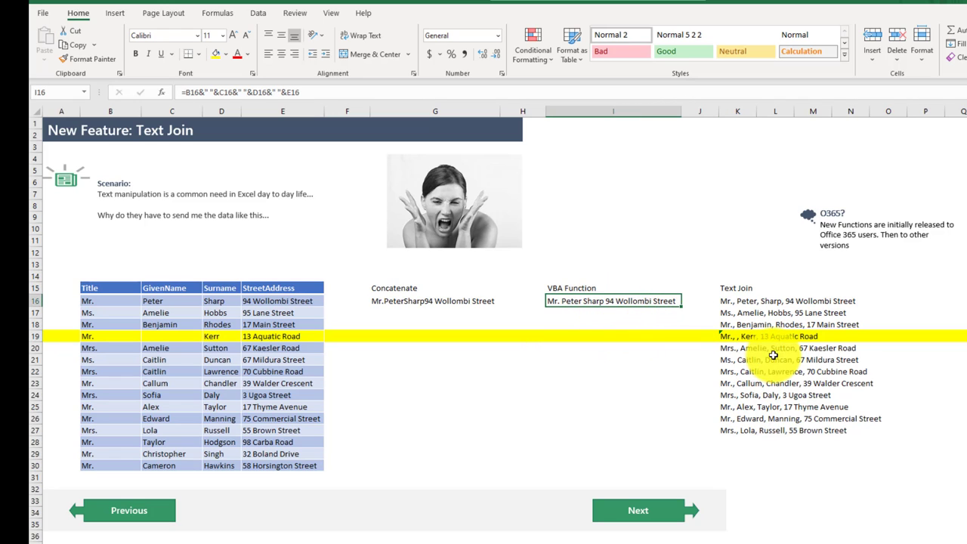
{"action": "left_click", "coordinate": [739, 336]}
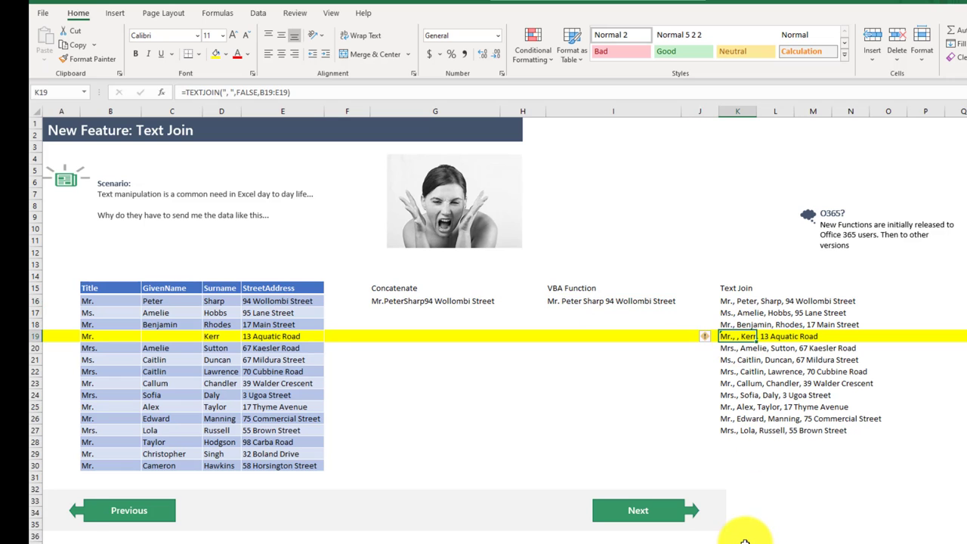
{"action": "left_click", "coordinate": [672, 520]}
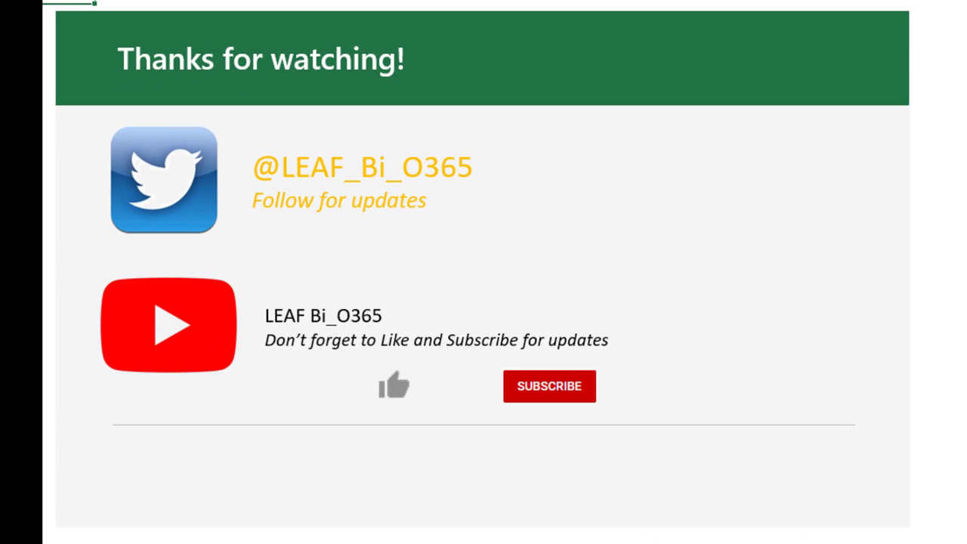